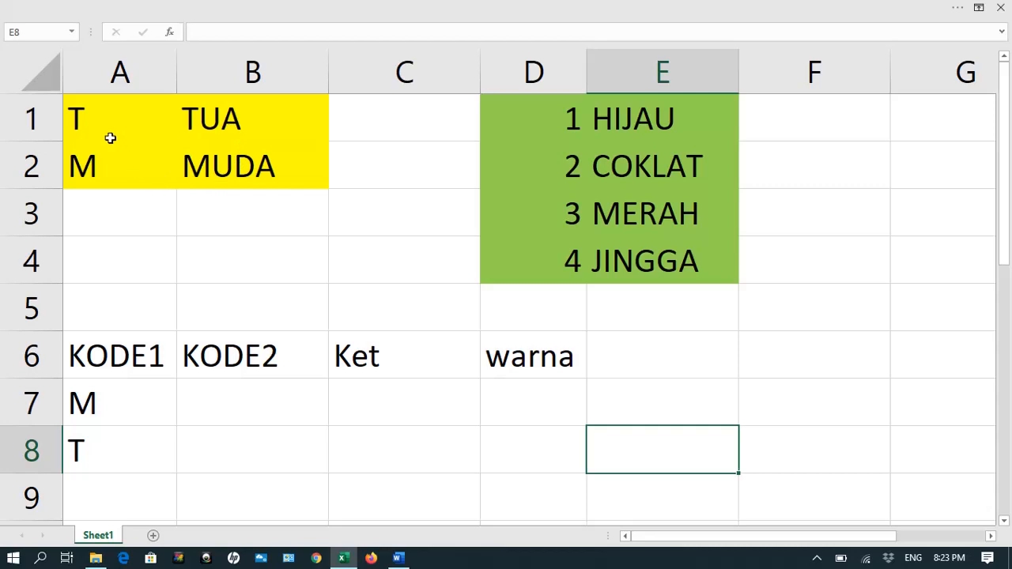
# Step: Examine the code and description pairs for T and M in the yellow table A1:B2
pyautogui.moveTo(101, 119); pyautogui.dragTo(228, 123)
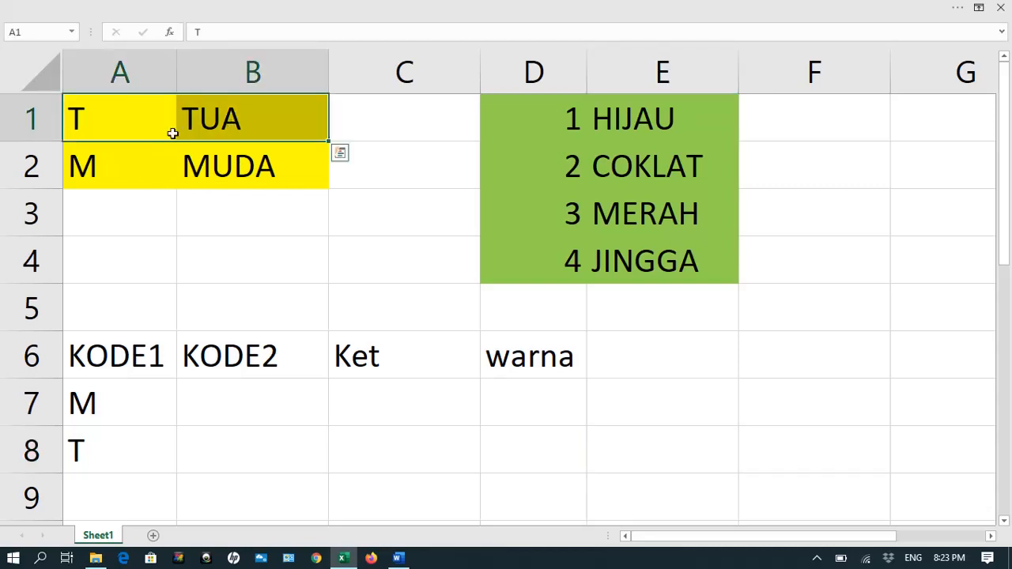
pyautogui.click(140, 131)
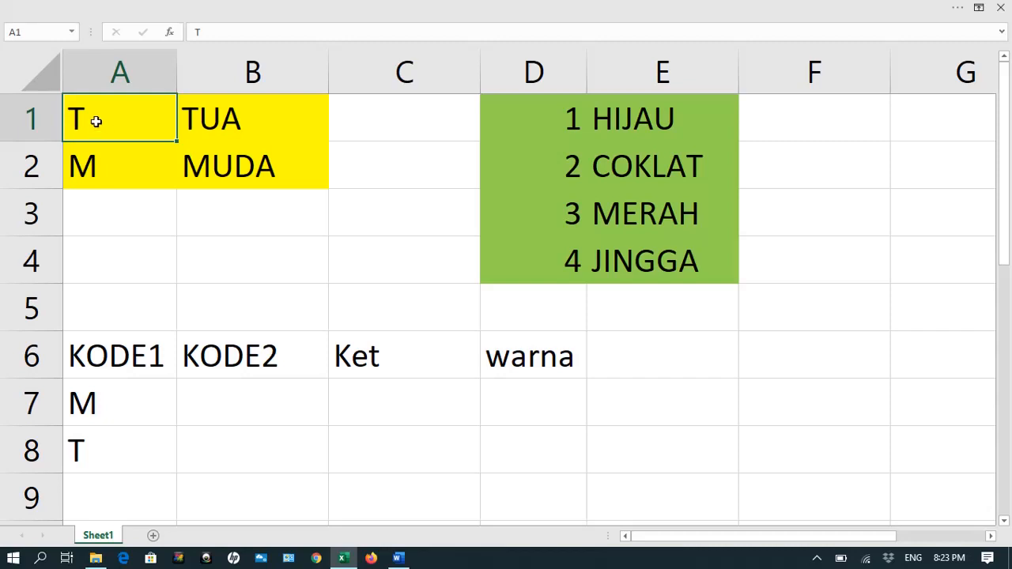
pyautogui.click(203, 122)
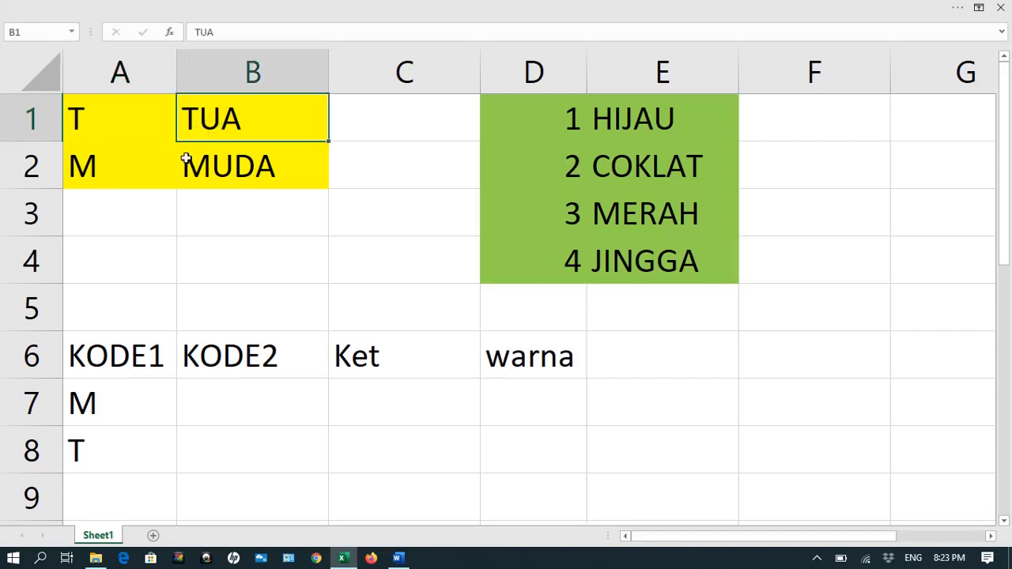
pyautogui.click(106, 165)
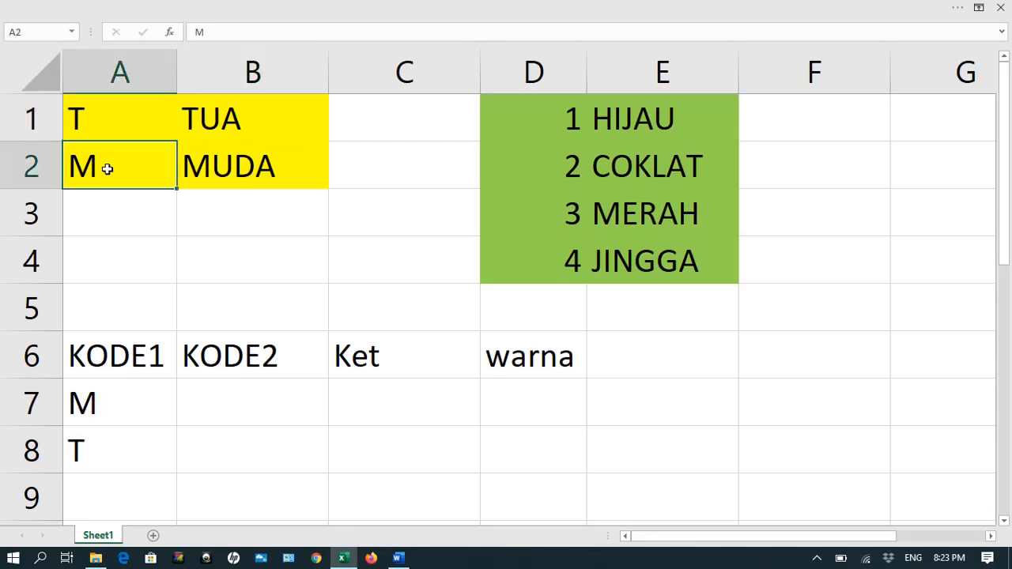
pyautogui.click(202, 162)
pyautogui.moveTo(98, 129); pyautogui.dragTo(248, 127)
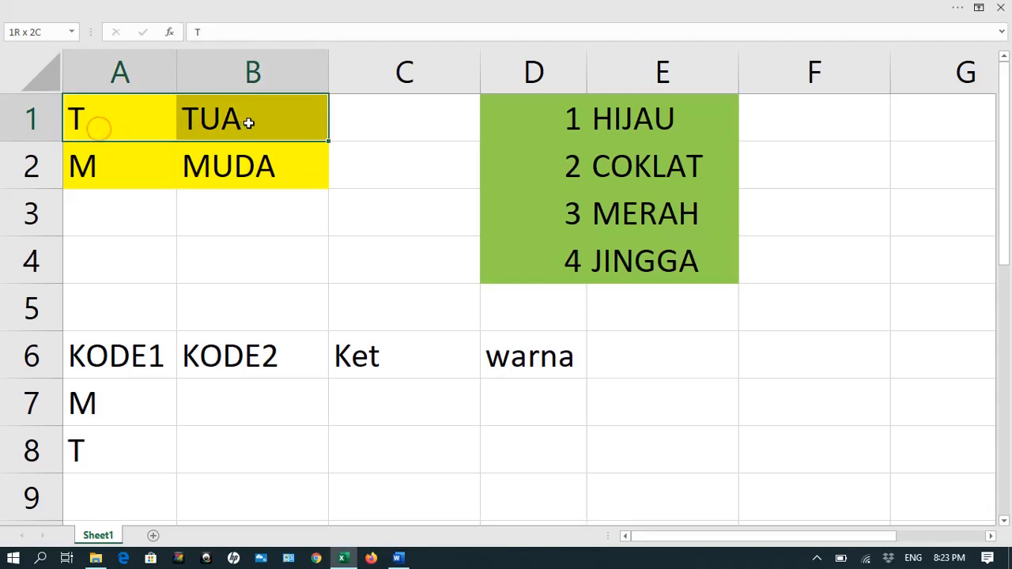
pyautogui.click(111, 163)
pyautogui.moveTo(111, 163); pyautogui.dragTo(207, 165)
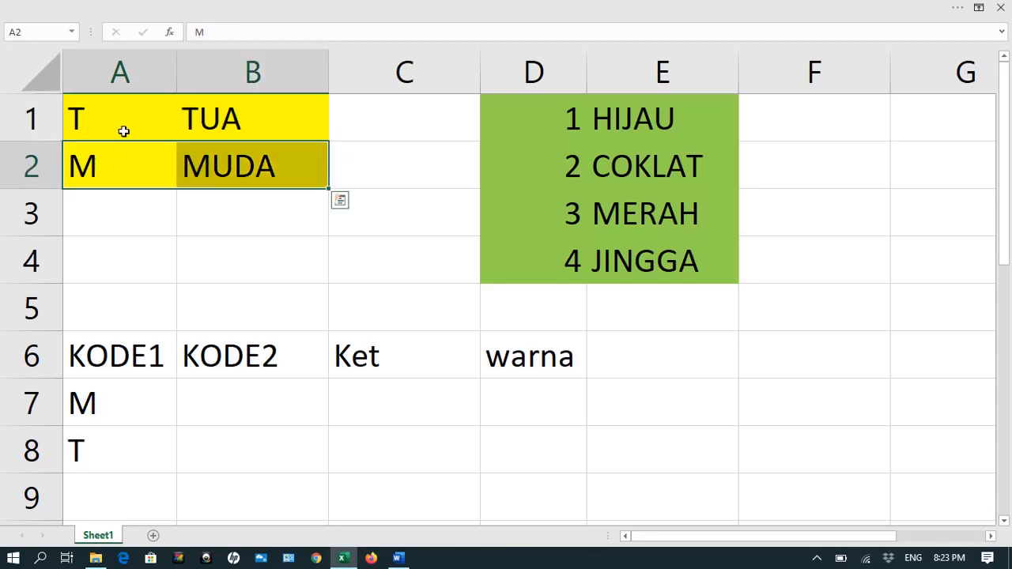
pyautogui.moveTo(115, 129); pyautogui.dragTo(222, 131)
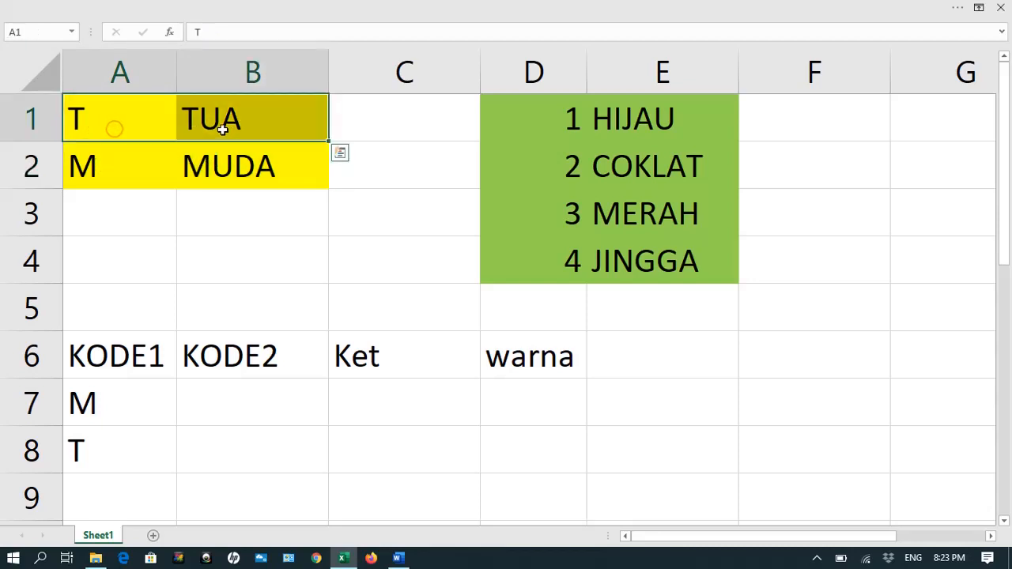
pyautogui.click(228, 269)
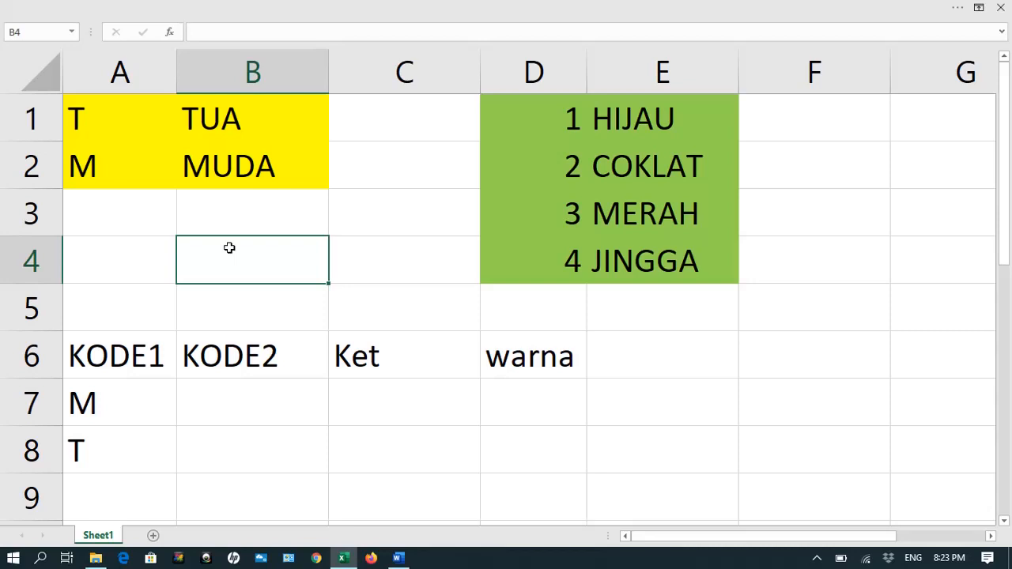
pyautogui.write('=if')
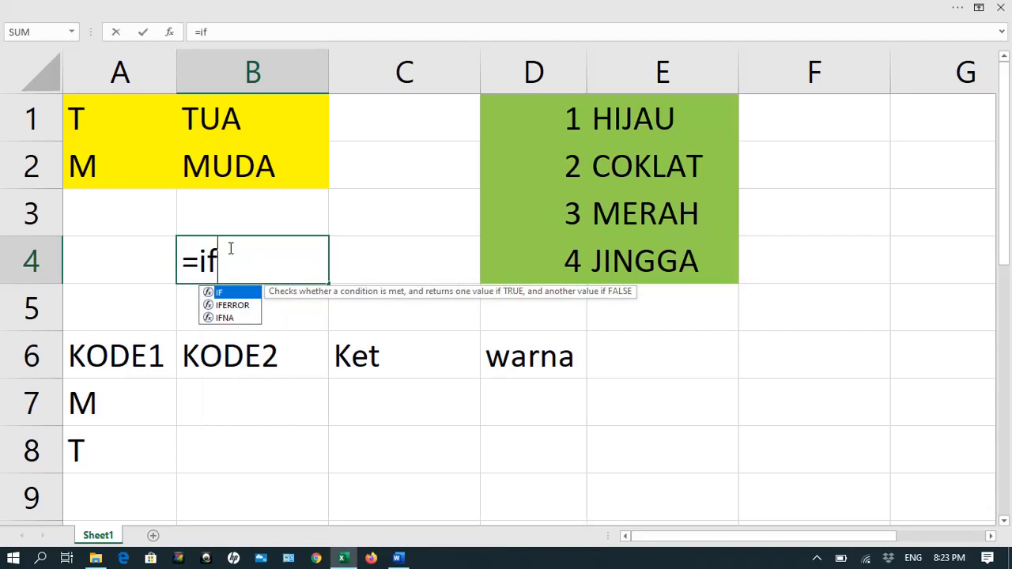
pyautogui.press('Down')
pyautogui.press('Down')
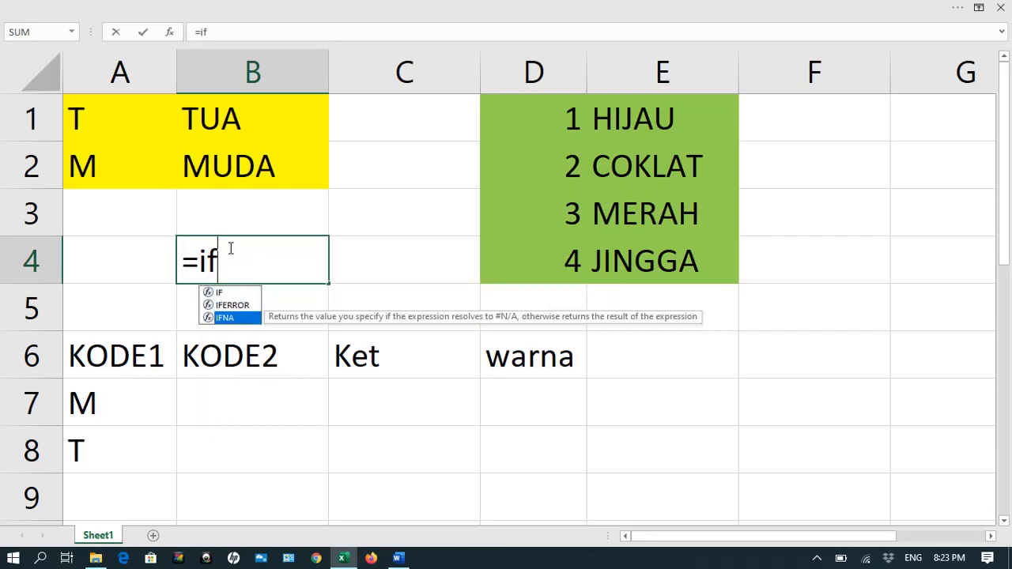
pyautogui.press('Up')
pyautogui.press('Up')
pyautogui.press('Tab')
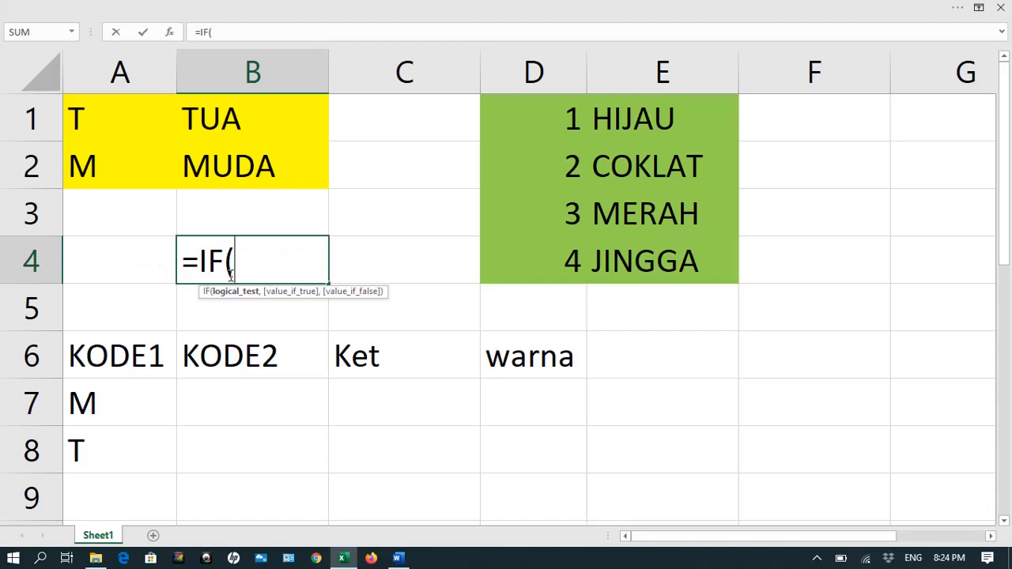
pyautogui.click(124, 268)
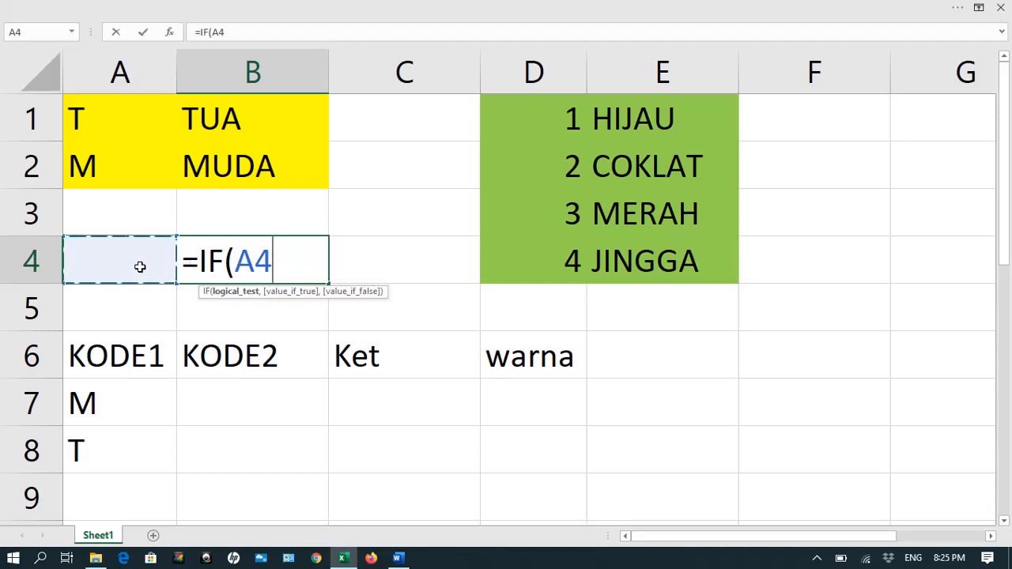
pyautogui.write('=')
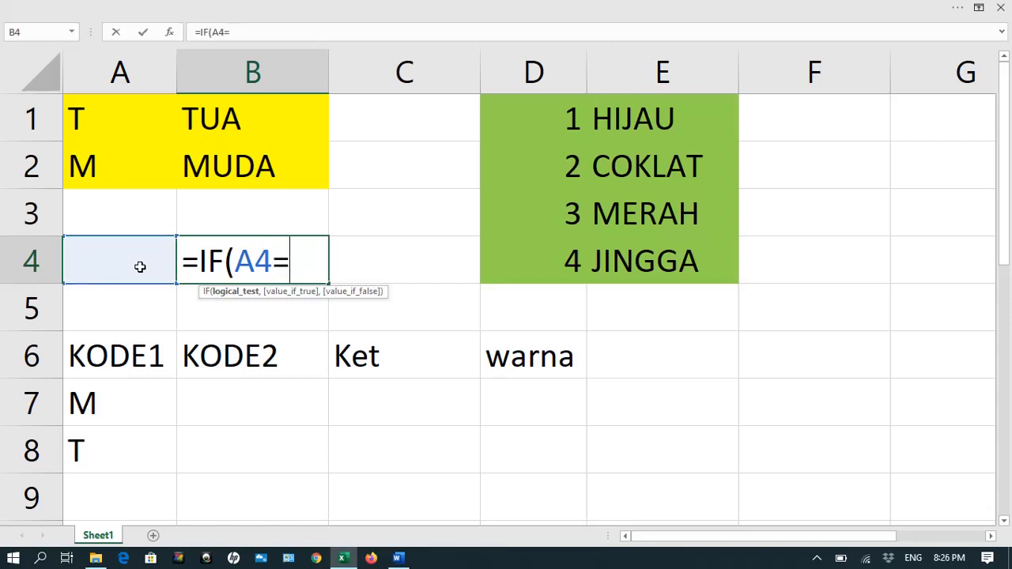
pyautogui.write('"T"')
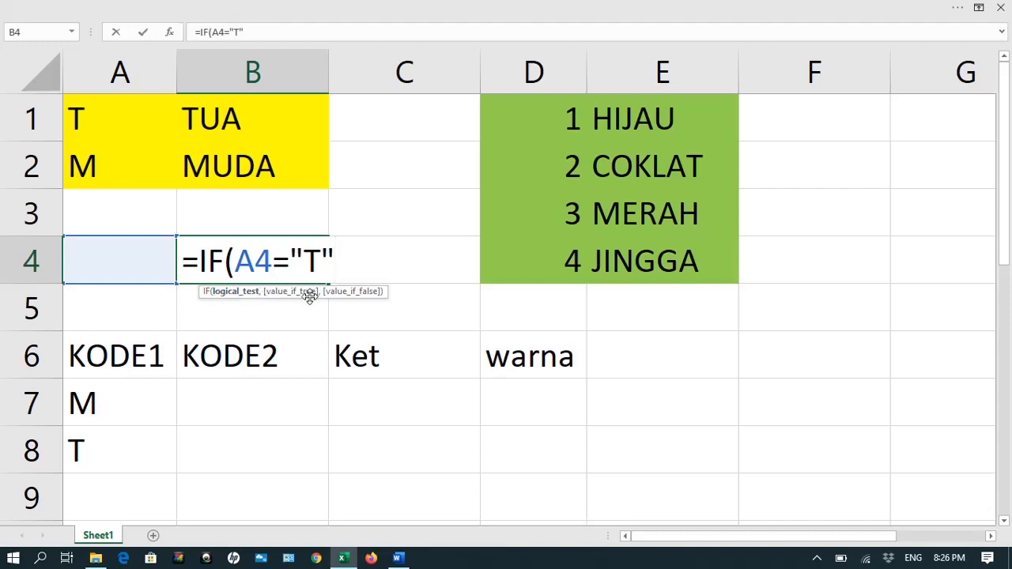
pyautogui.write(',')
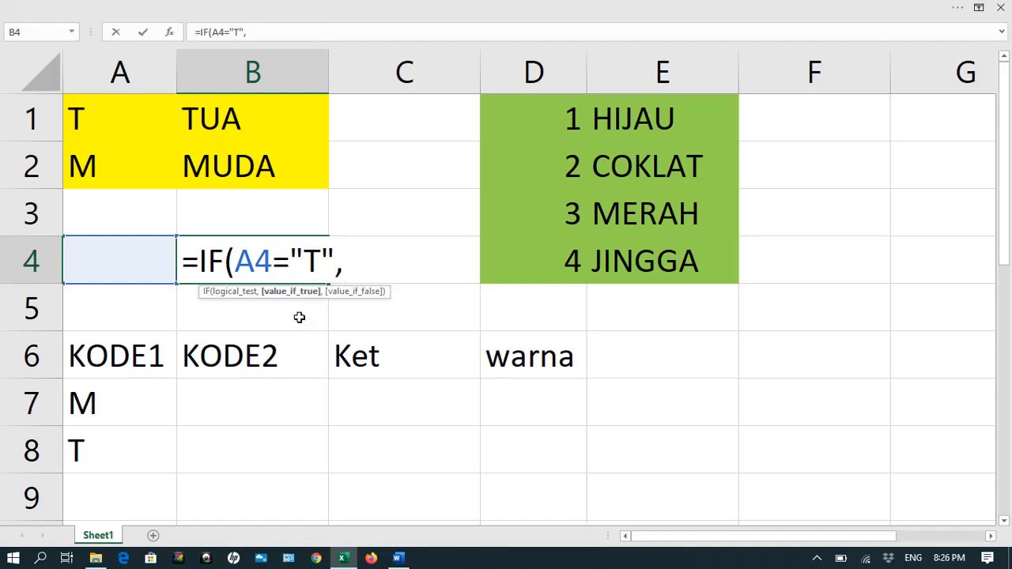
pyautogui.press('Escape')
pyautogui.click(300, 317)
pyautogui.write('9483')
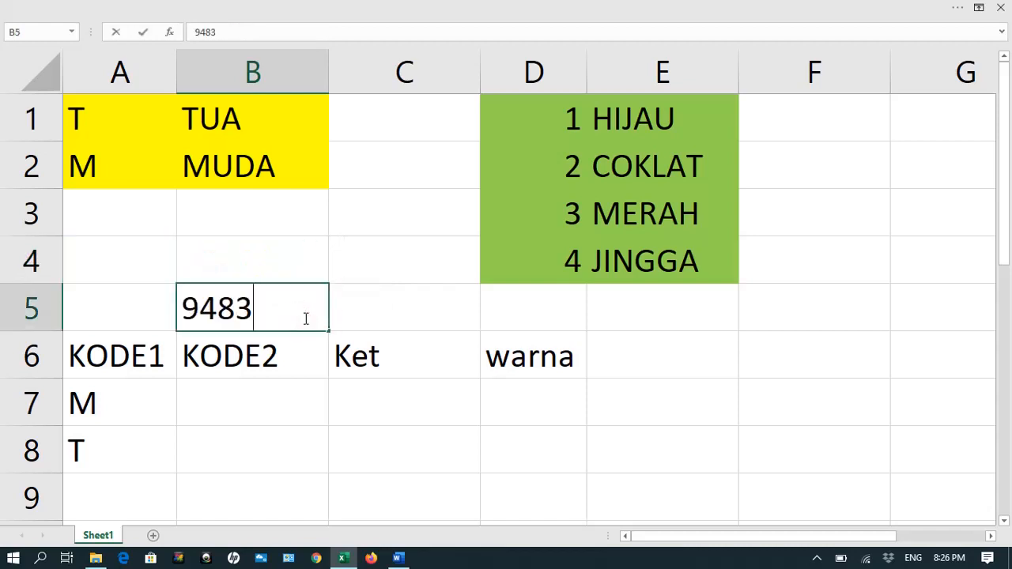
pyautogui.write('75938475')
pyautogui.press('Return')
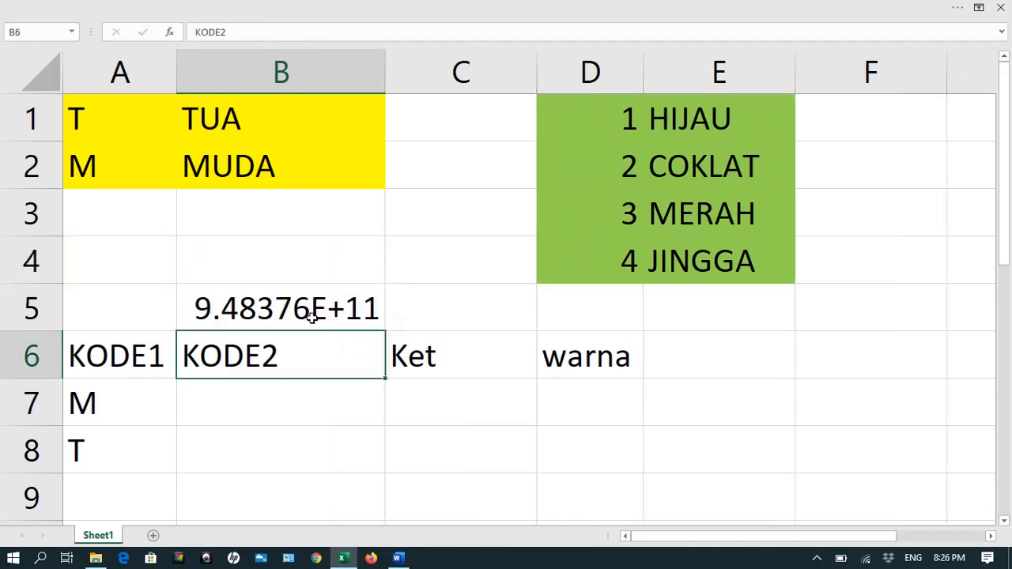
# Step: Apply the comma-style number format with thousands separators to cell B5
pyautogui.click(308, 317)
pyautogui.click(388, 28)
pyautogui.click(388, 4)
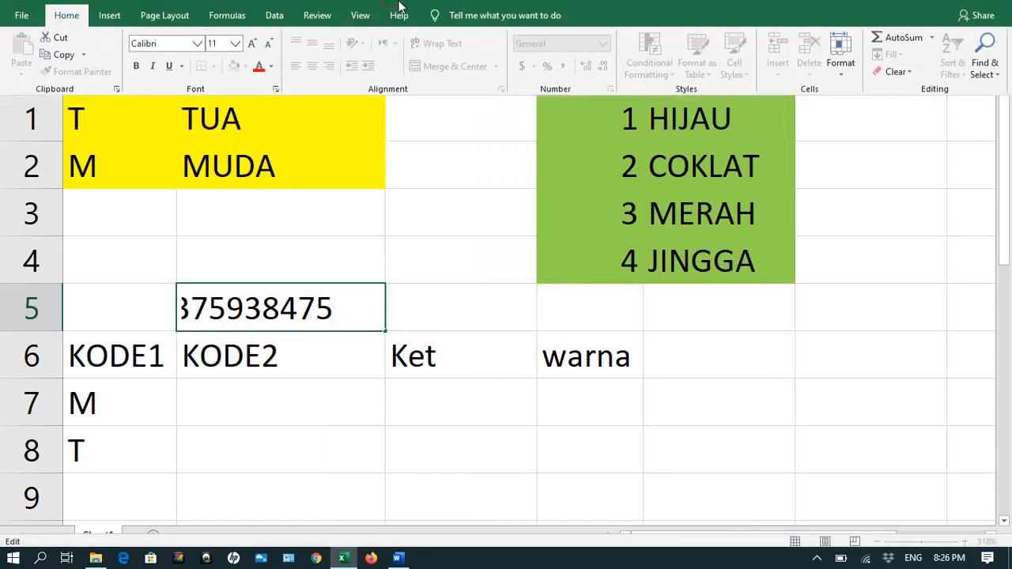
pyautogui.click(253, 325)
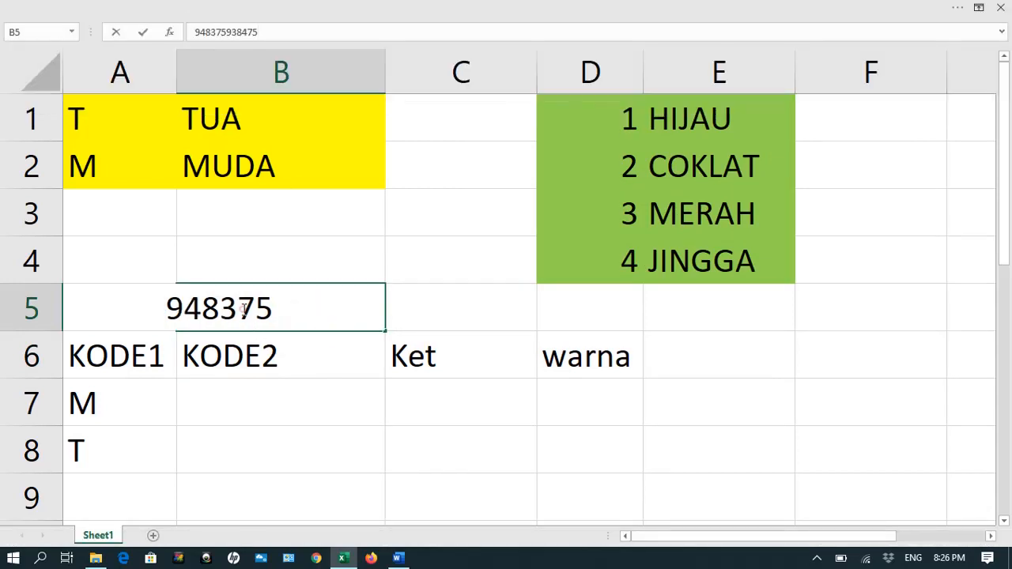
pyautogui.click(156, 6)
pyautogui.click(290, 307)
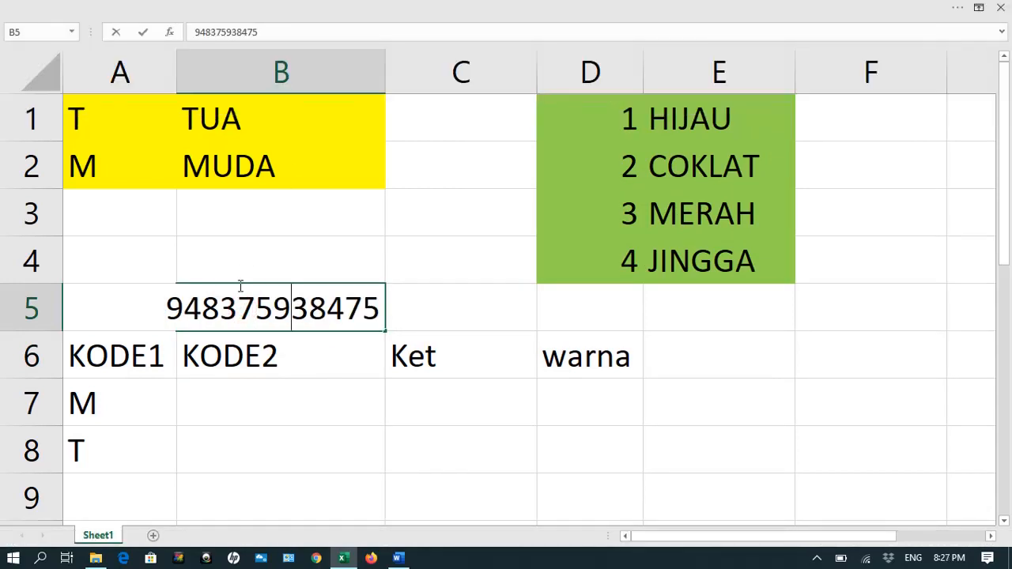
pyautogui.press('Escape')
pyautogui.click(213, 6)
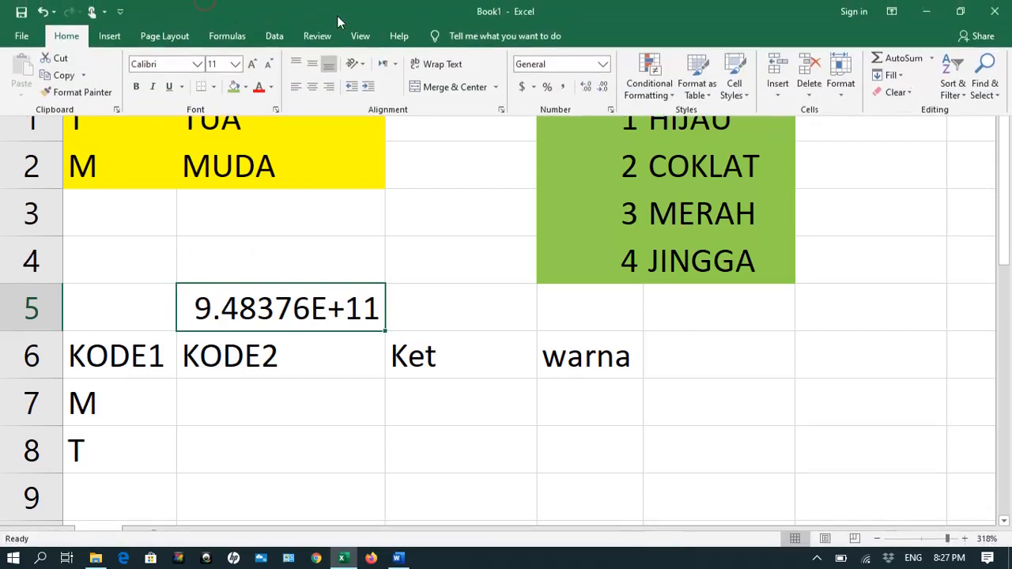
pyautogui.click(561, 87)
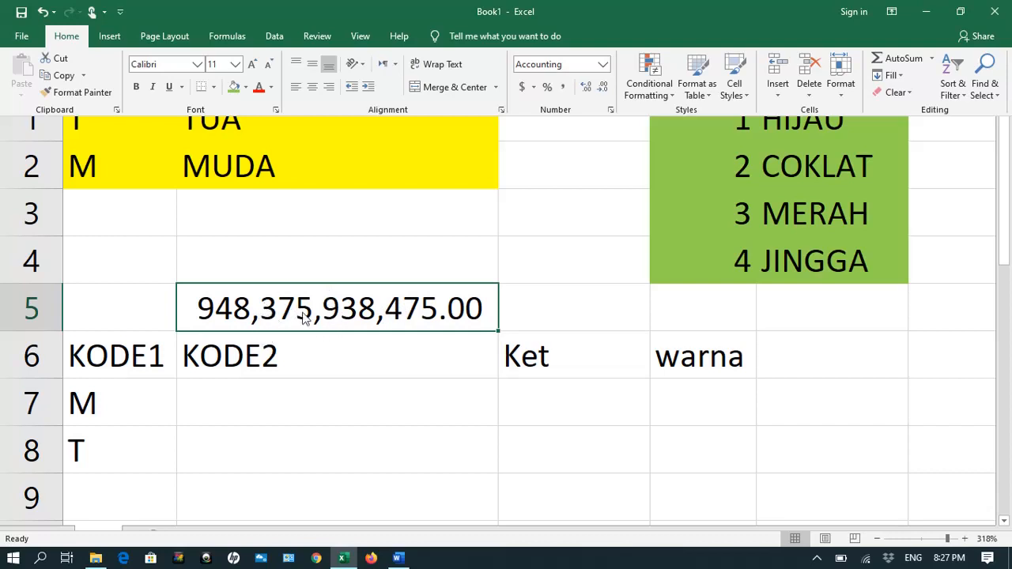
# Step: Examine the regional format choices in the Windows Control Panel's Region settings and return to Excel
pyautogui.click(265, 563)
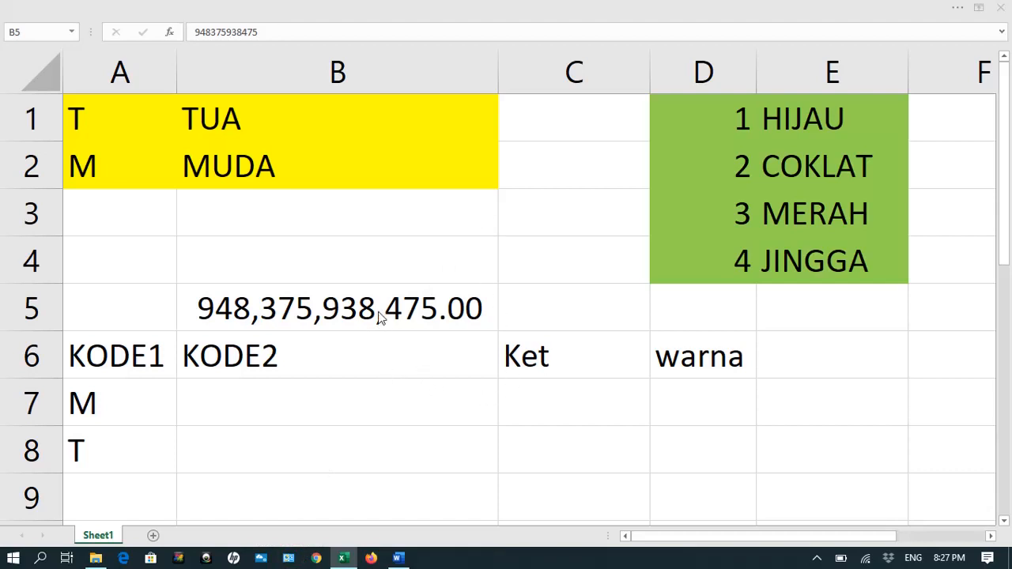
pyautogui.click(260, 308)
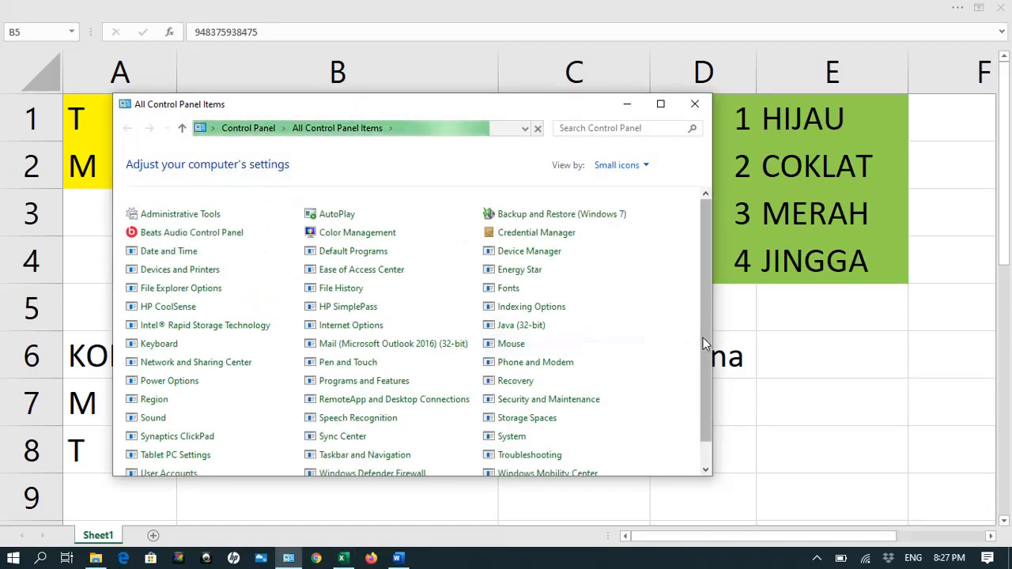
pyautogui.scroll(-1, 396, 419)
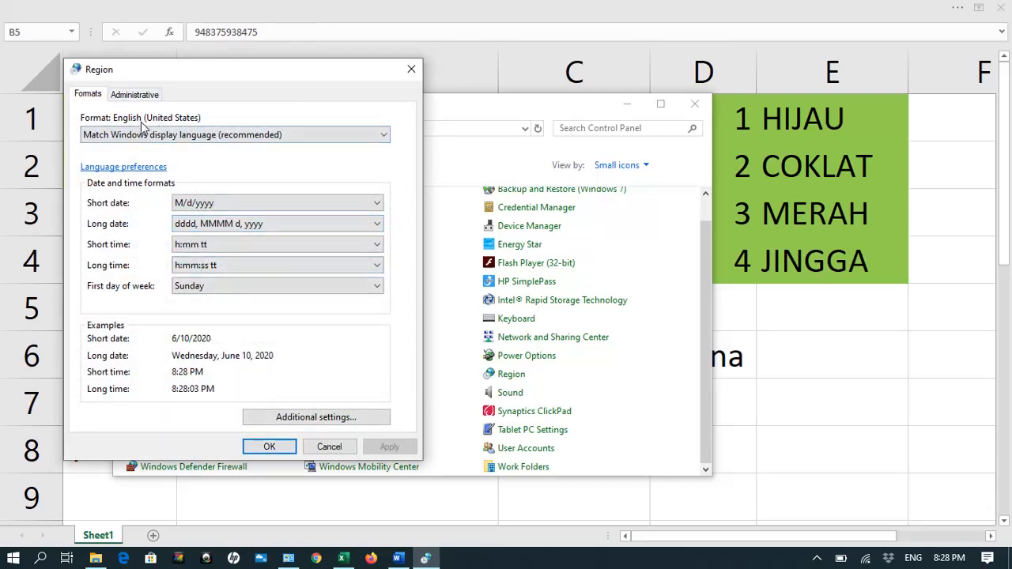
pyautogui.click(253, 135)
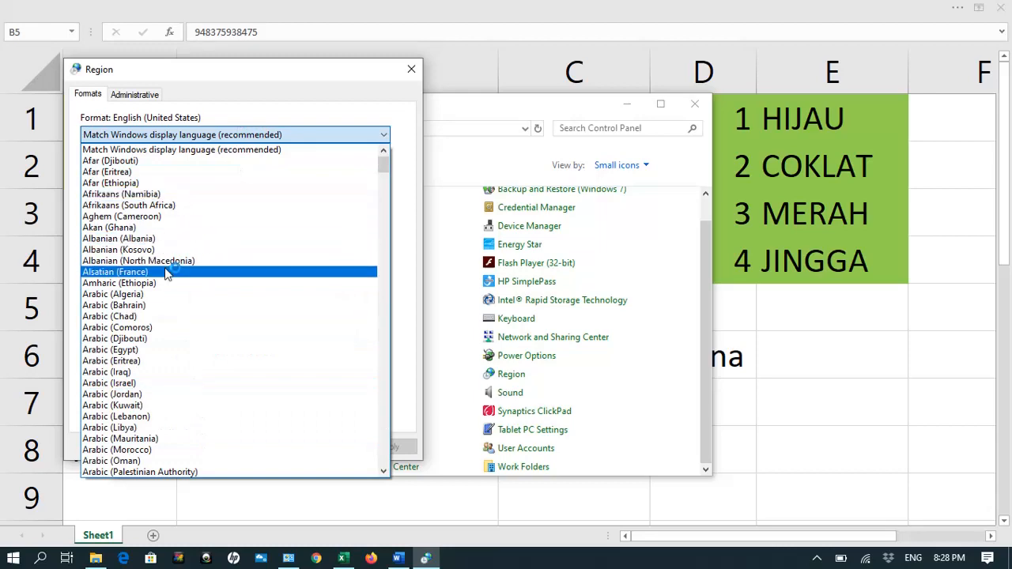
pyautogui.click(413, 258)
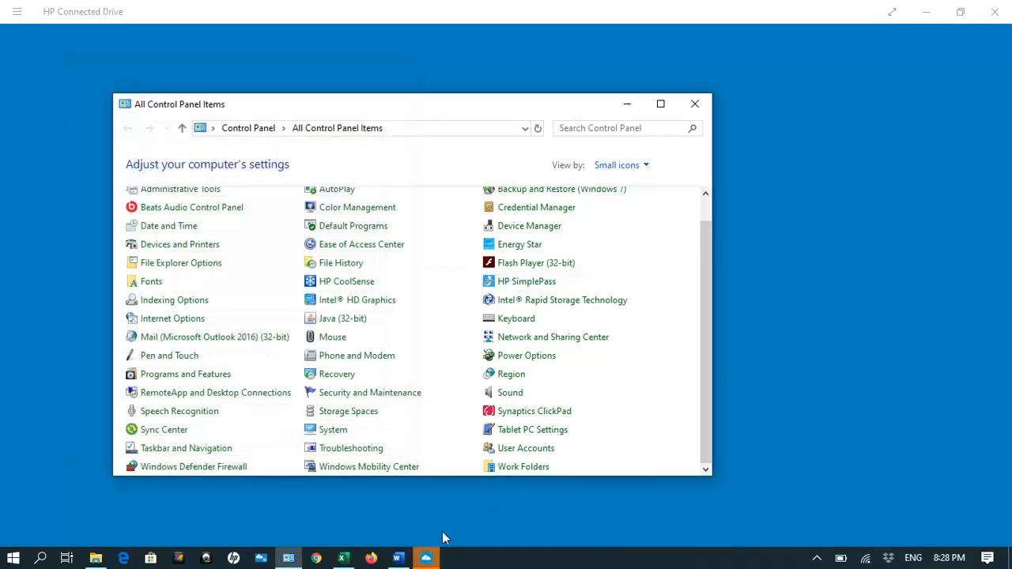
pyautogui.click(343, 558)
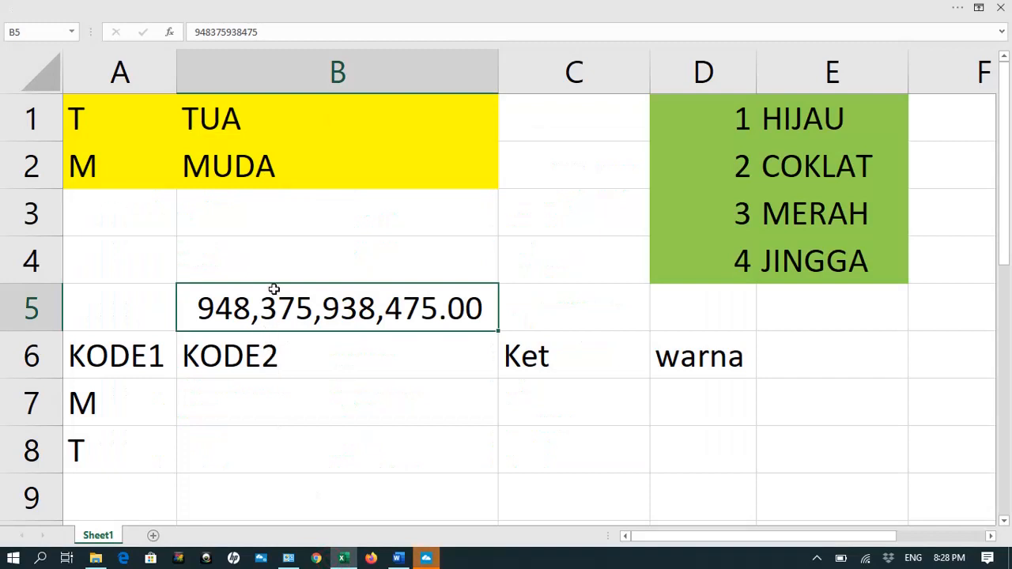
pyautogui.write('=if')
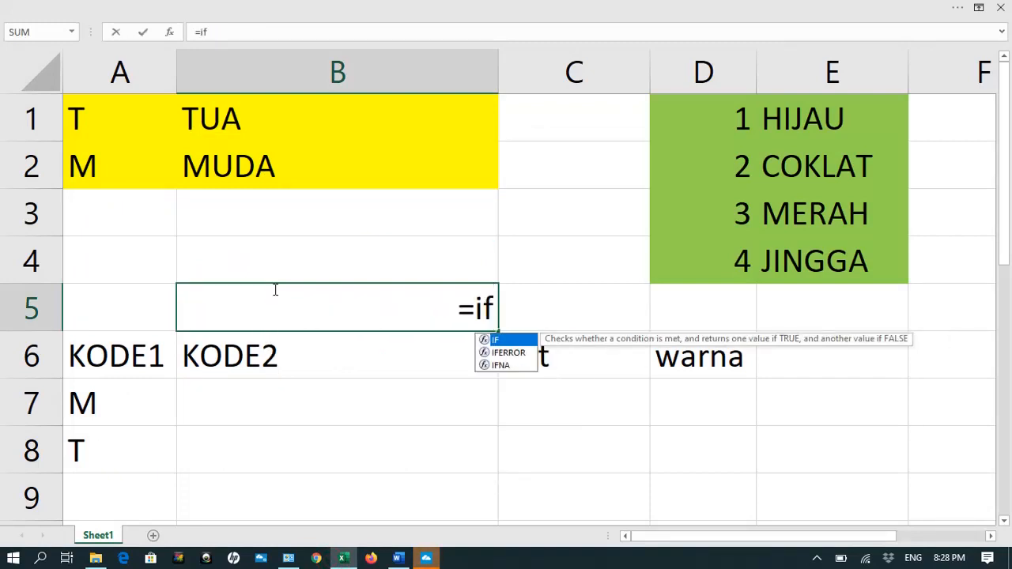
pyautogui.press('Tab')
pyautogui.press('Escape')
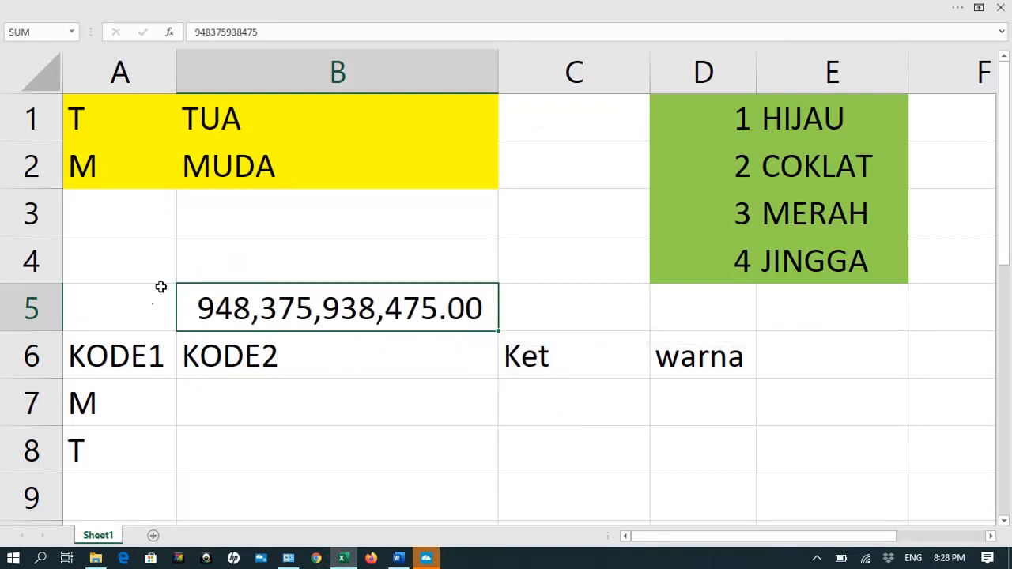
# Step: Undo the test number and its formatting in cell B5
pyautogui.click(224, 260)
pyautogui.click(226, 302)
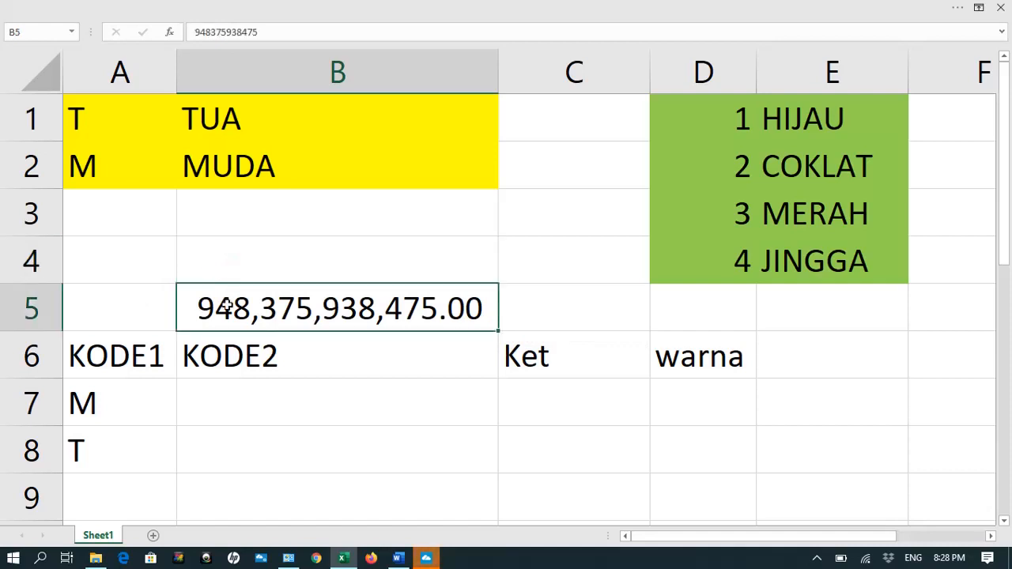
pyautogui.hotkey('ctrl', 'shift', '`')
pyautogui.hotkey('ctrl', 'z')
# Step: Begin an IF formula in cell B4 with the logical test A4="T"
pyautogui.click(228, 266)
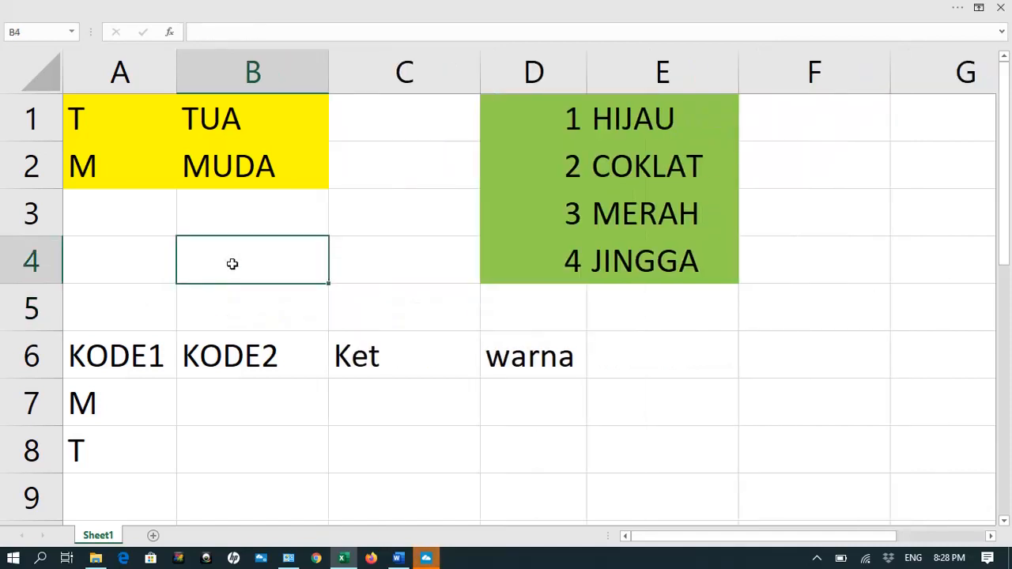
pyautogui.write('=if')
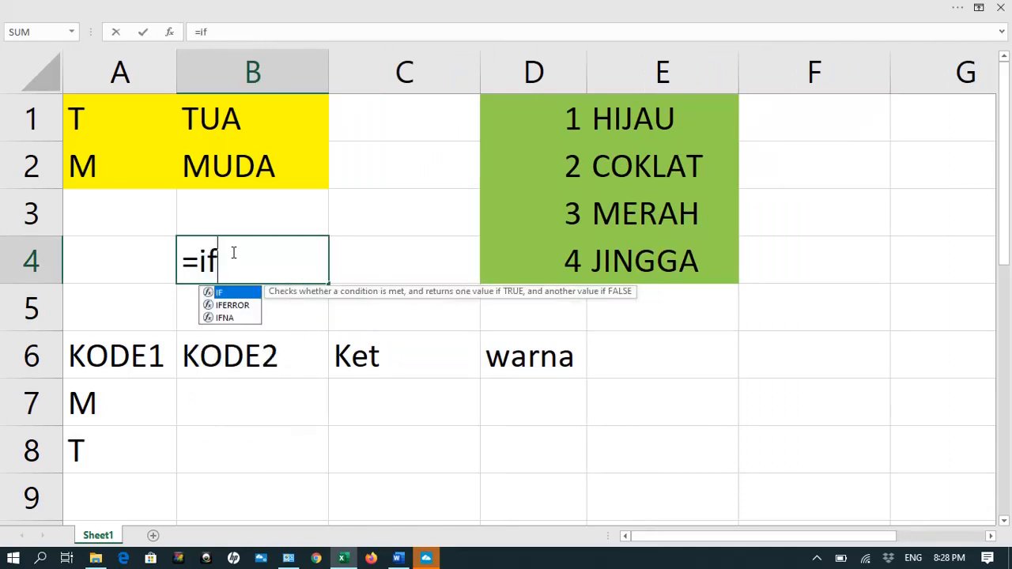
pyautogui.press('Tab')
pyautogui.click(117, 259)
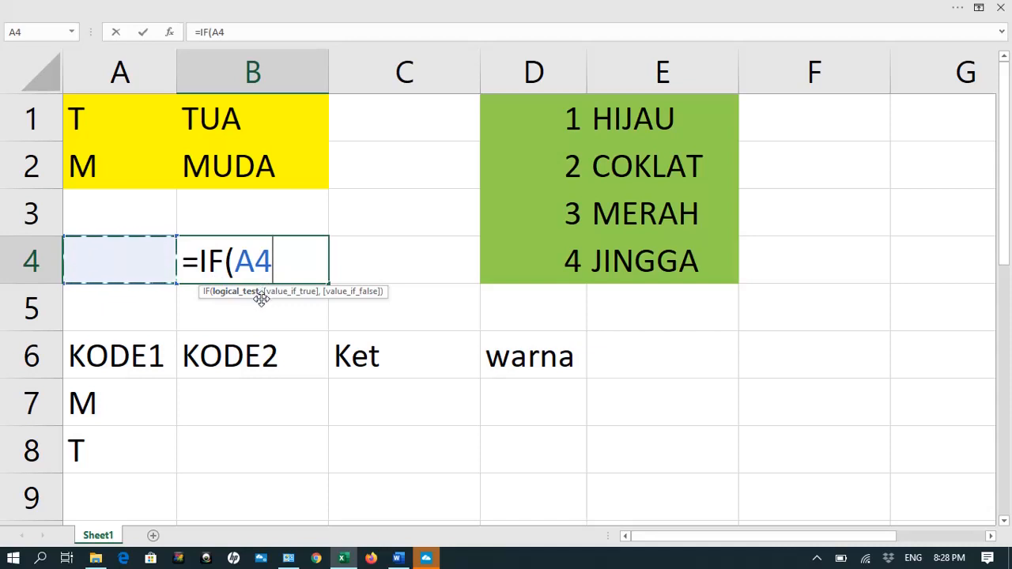
pyautogui.write('=')
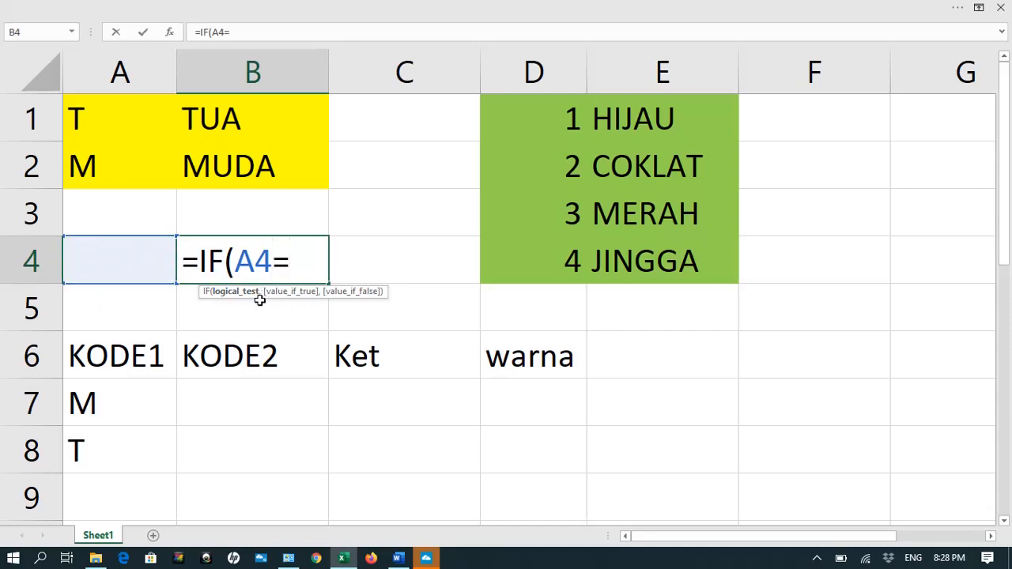
pyautogui.write('"T"')
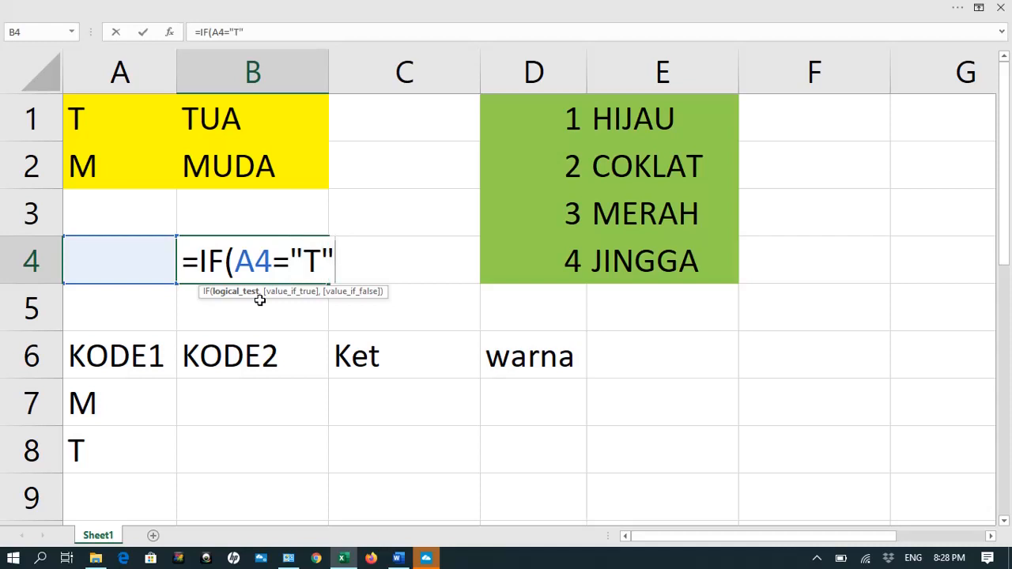
pyautogui.write(',')
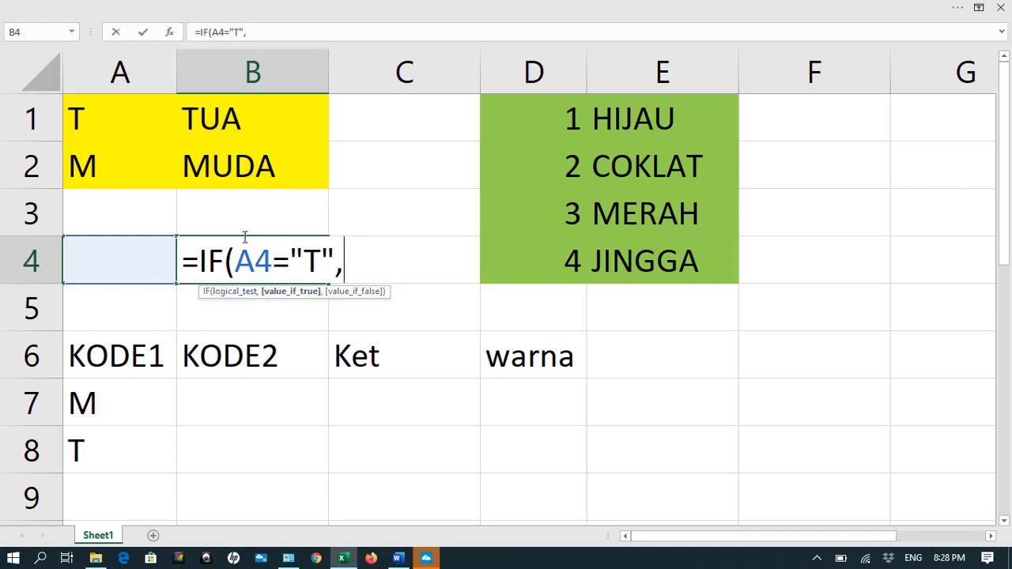
pyautogui.moveTo(200, 261); pyautogui.dragTo(341, 261)
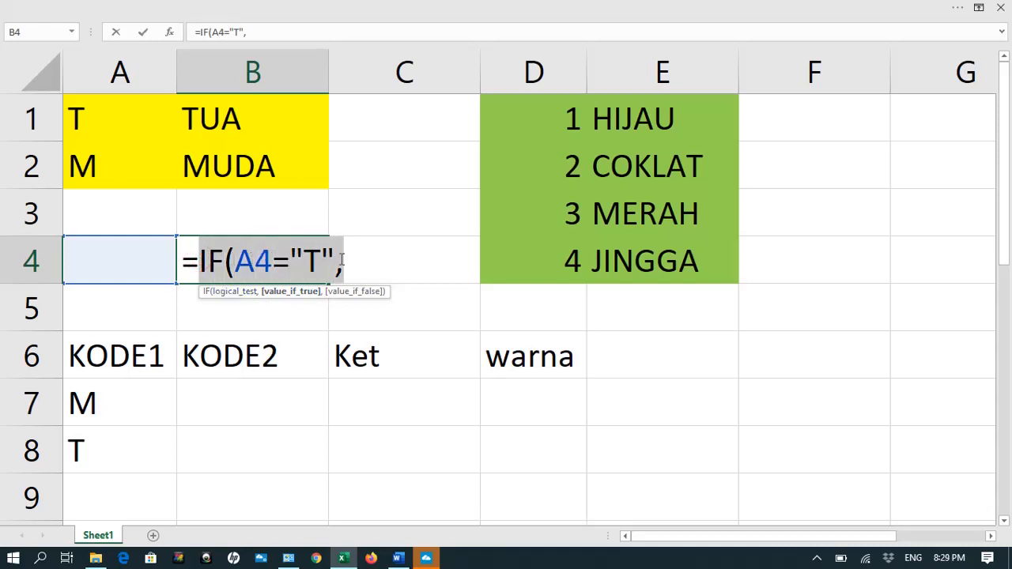
pyautogui.click(303, 292)
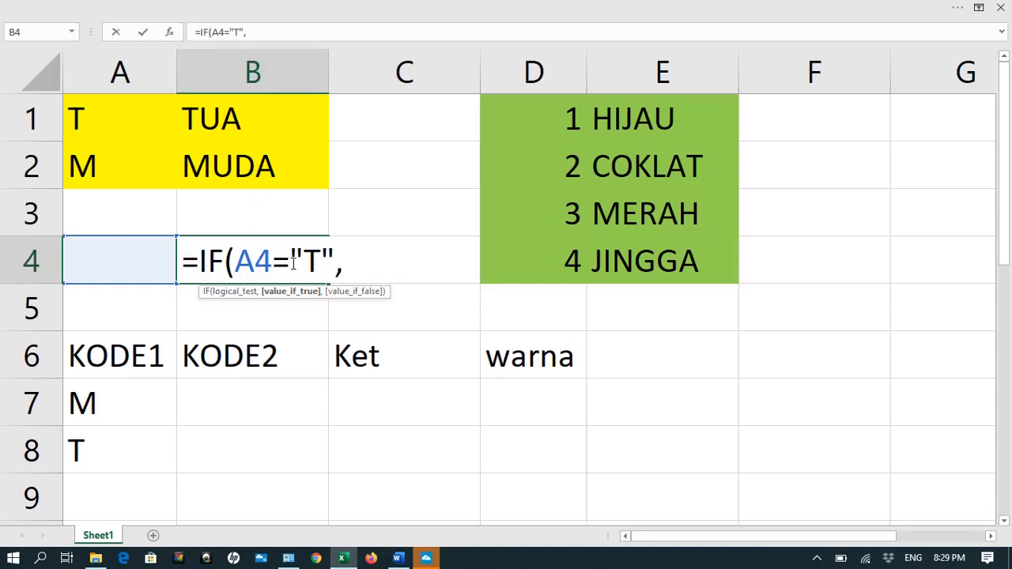
# Step: Add "TUA" as the value-if-true argument of the IF formula in cell B4
pyautogui.write('","tua')
pyautogui.press('BackSpace')
pyautogui.press('BackSpace')
pyautogui.press('BackSpace')
pyautogui.write('TUA"')
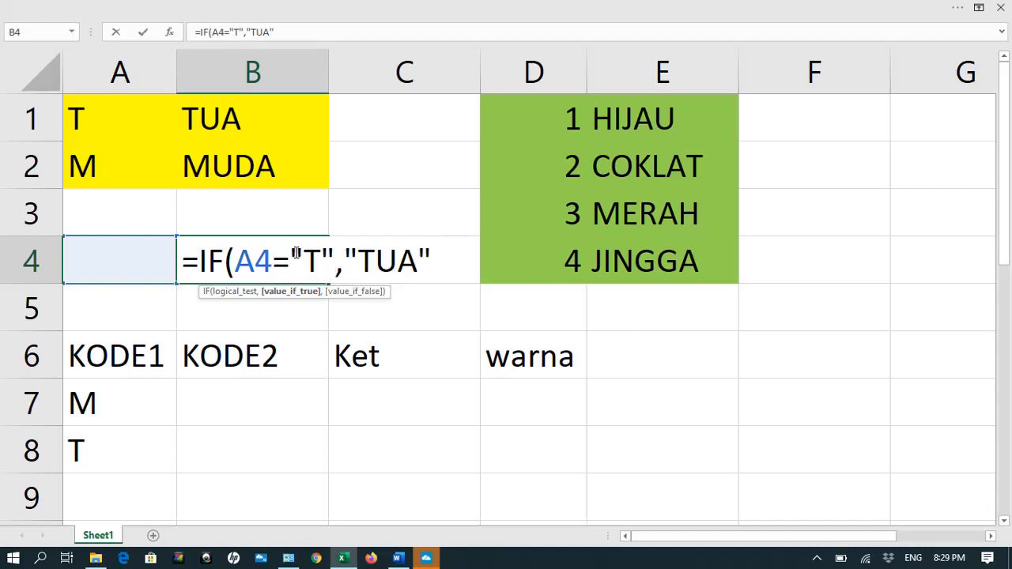
pyautogui.moveTo(294, 251); pyautogui.dragTo(418, 254)
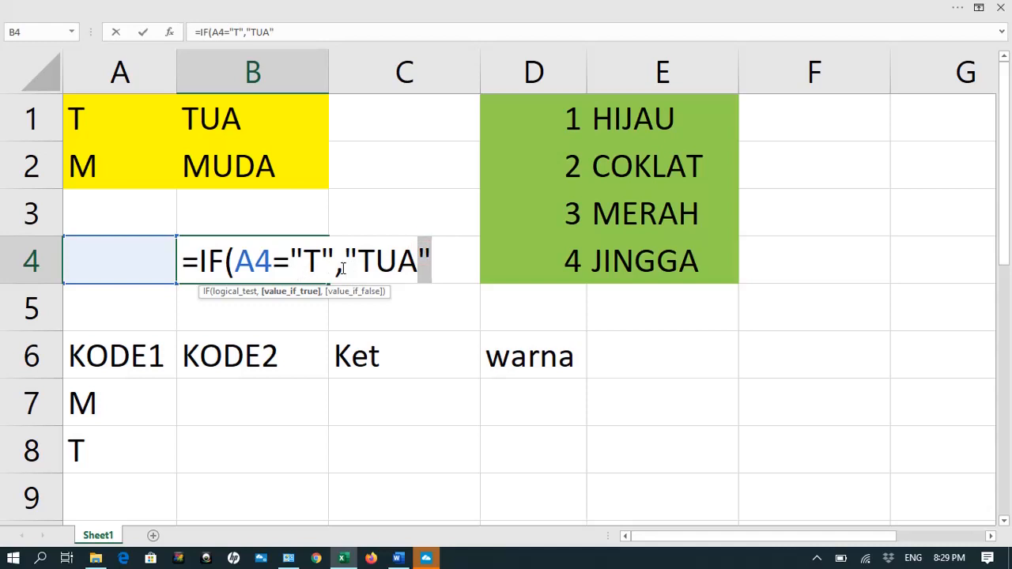
pyautogui.press('Right')
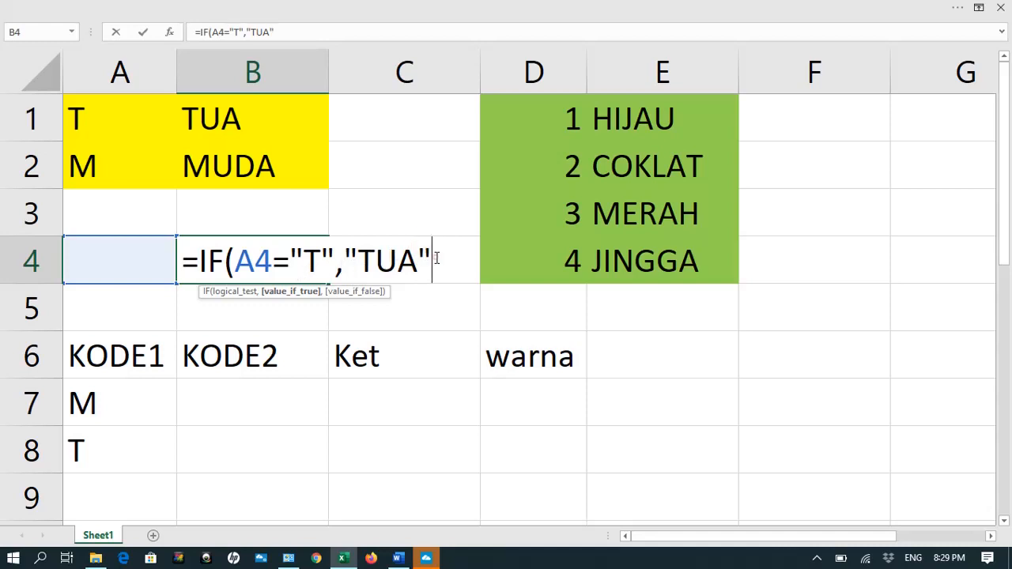
pyautogui.moveTo(290, 261); pyautogui.dragTo(320, 263)
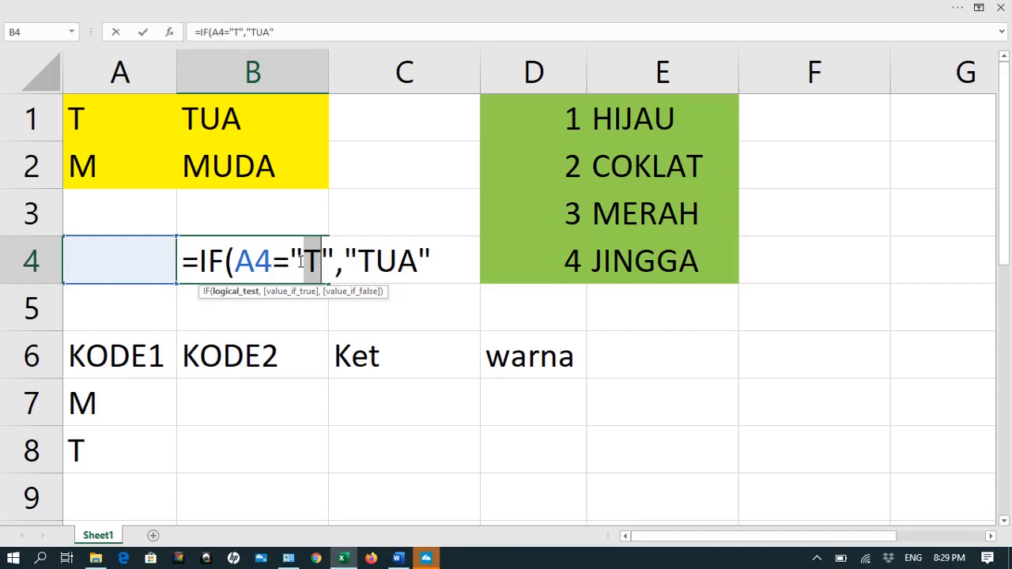
pyautogui.click(431, 253)
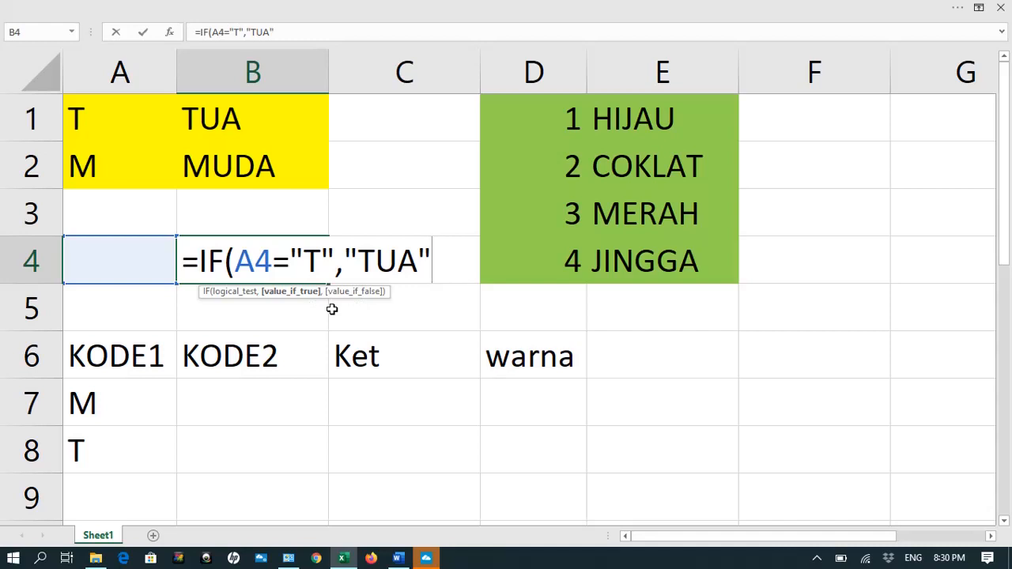
# Step: Add "MUDA" as the value-if-false argument and complete the IF formula in cell B4
pyautogui.write(',')
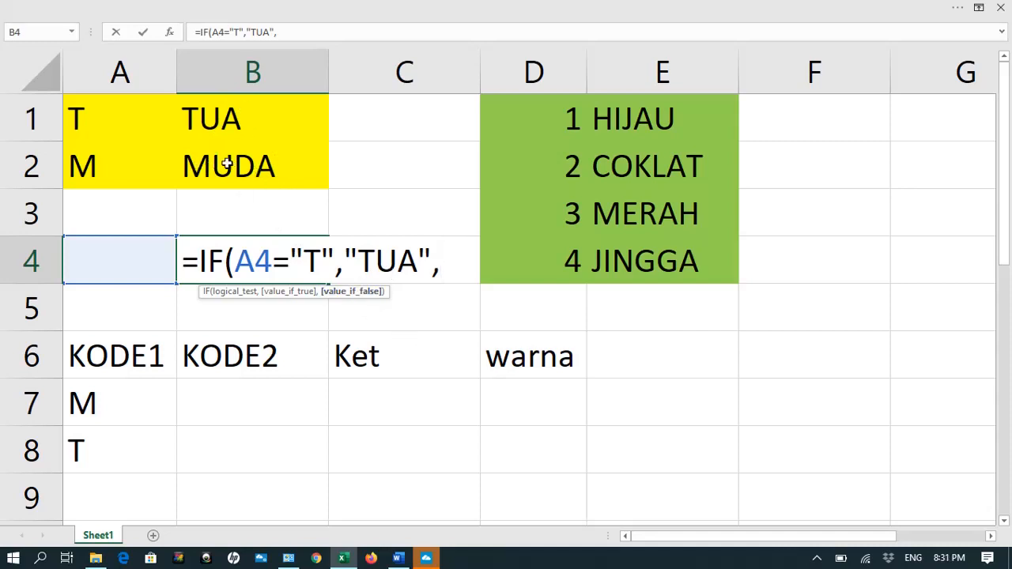
pyautogui.write('"')
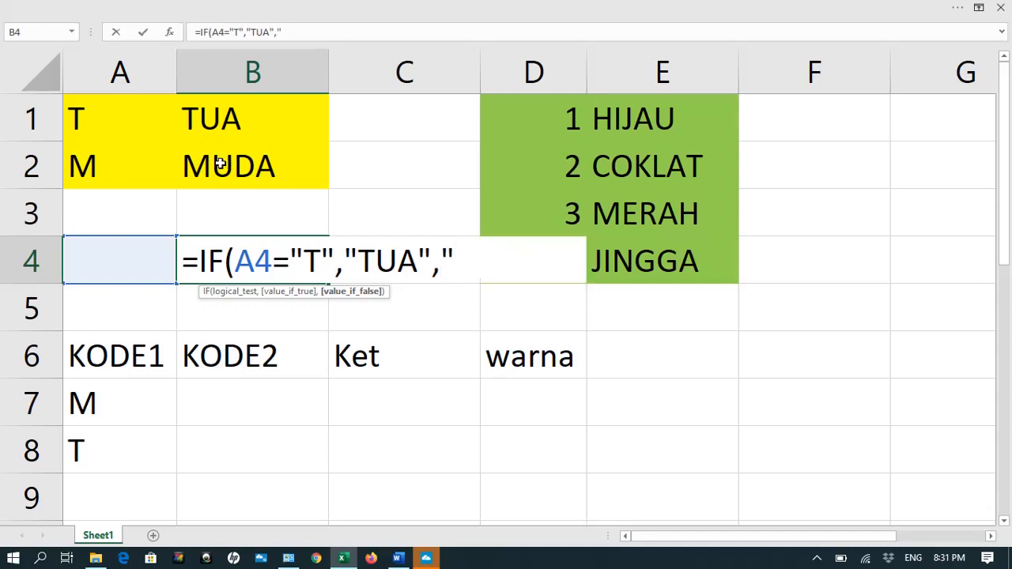
pyautogui.write('MUDA"')
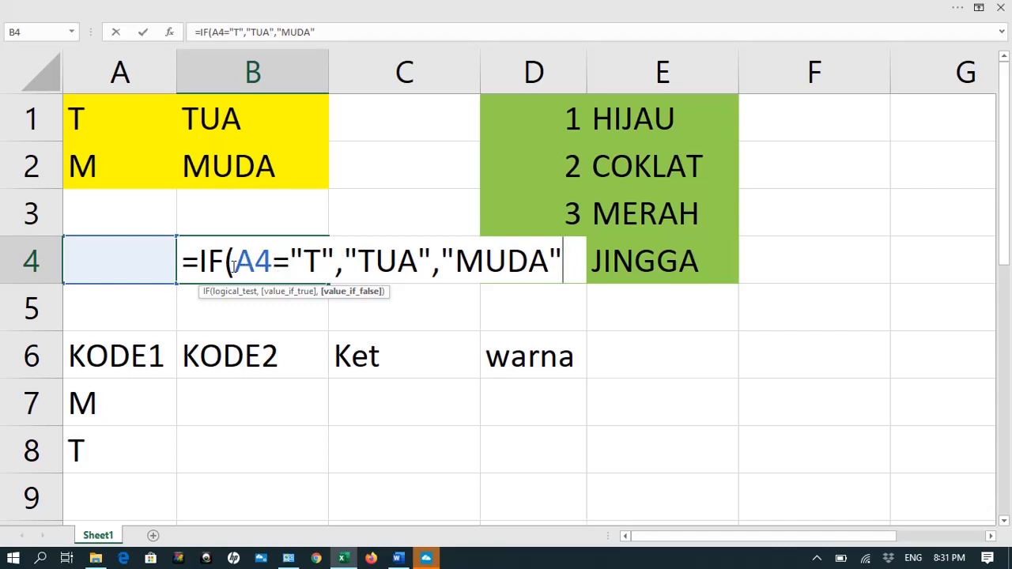
pyautogui.moveTo(234, 265); pyautogui.dragTo(332, 265)
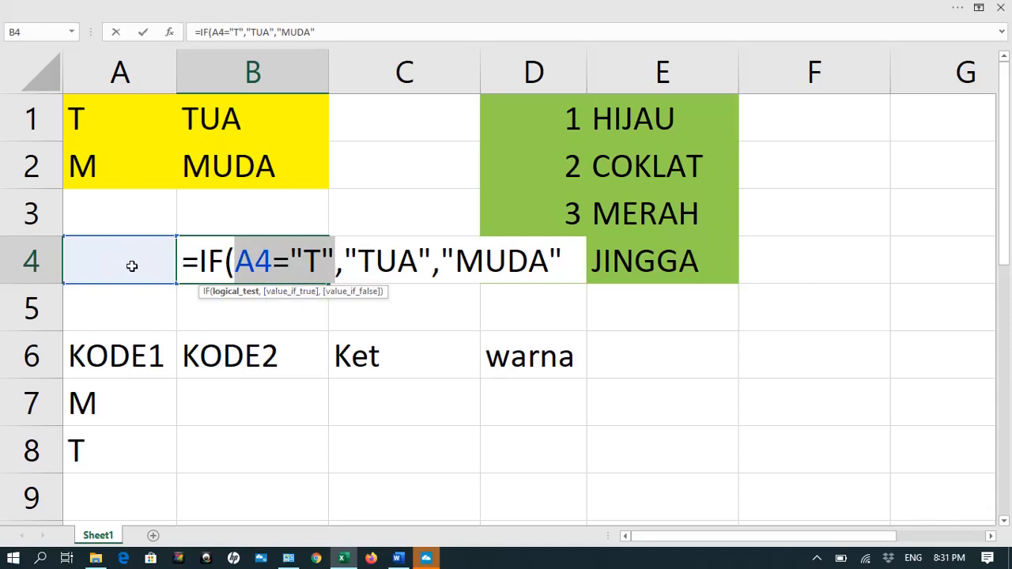
pyautogui.click(338, 272)
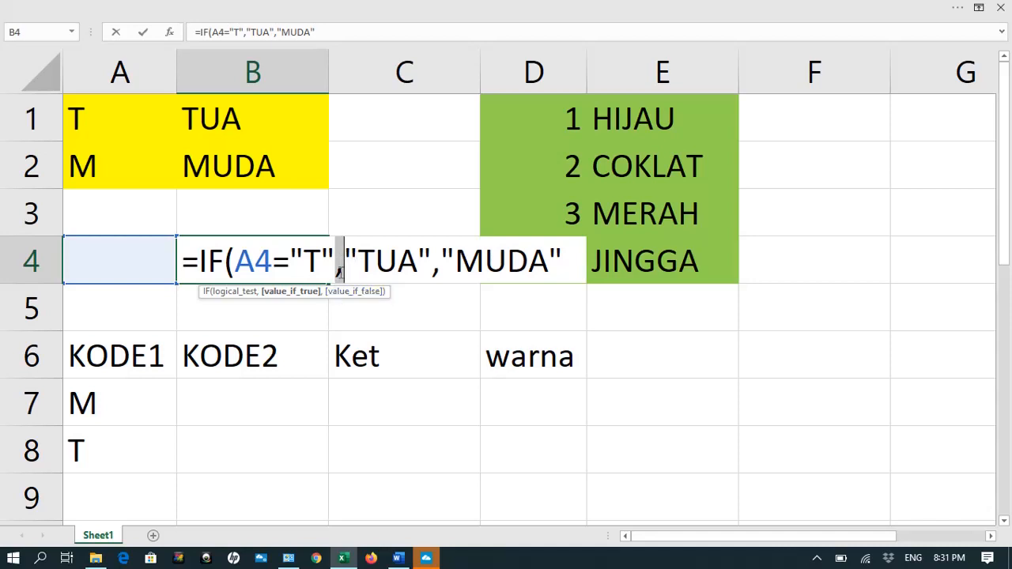
pyautogui.moveTo(334, 275); pyautogui.dragTo(341, 275)
pyautogui.moveTo(427, 265); pyautogui.dragTo(437, 265)
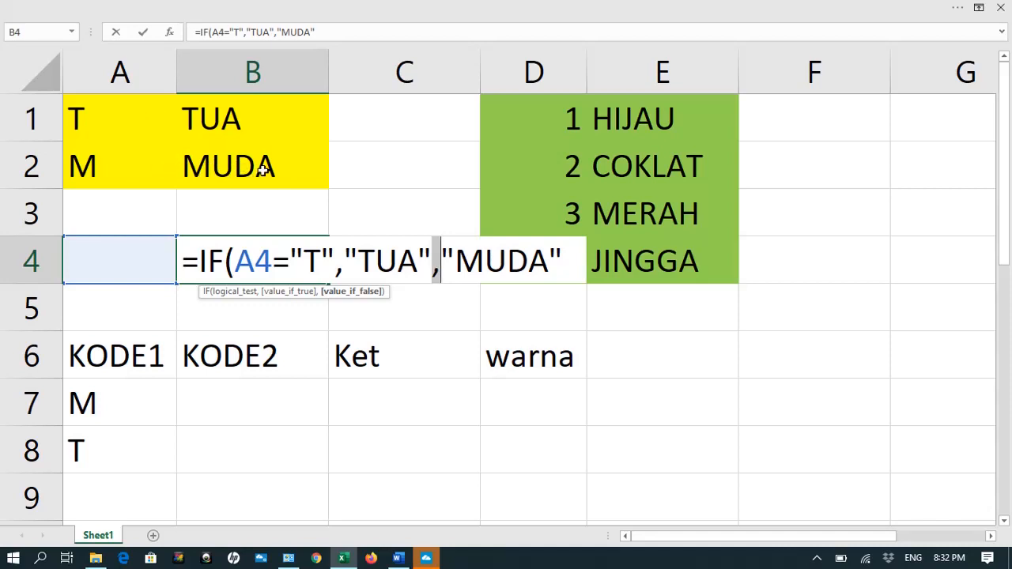
pyautogui.click(557, 263)
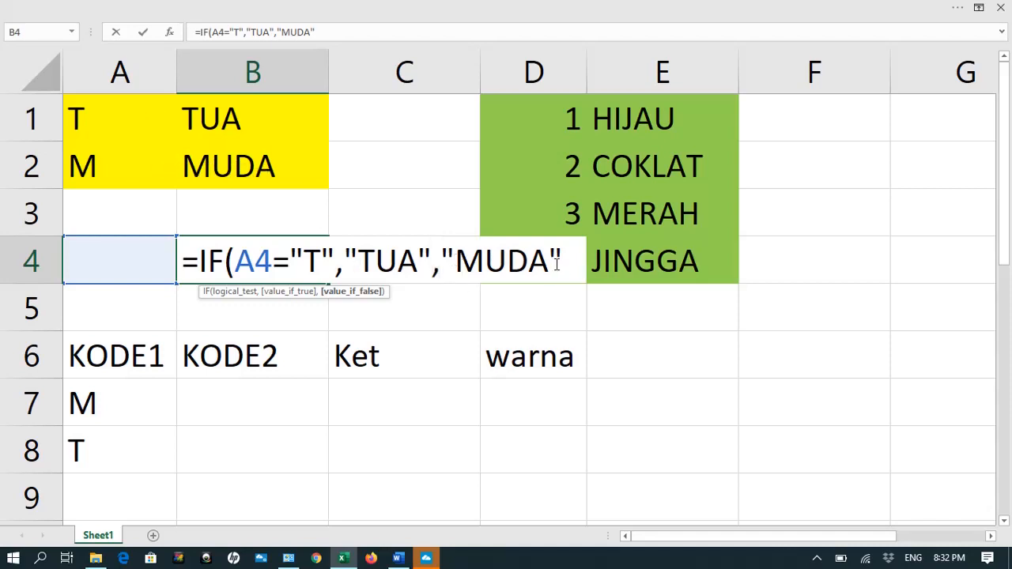
pyautogui.click(563, 260)
pyautogui.write(')')
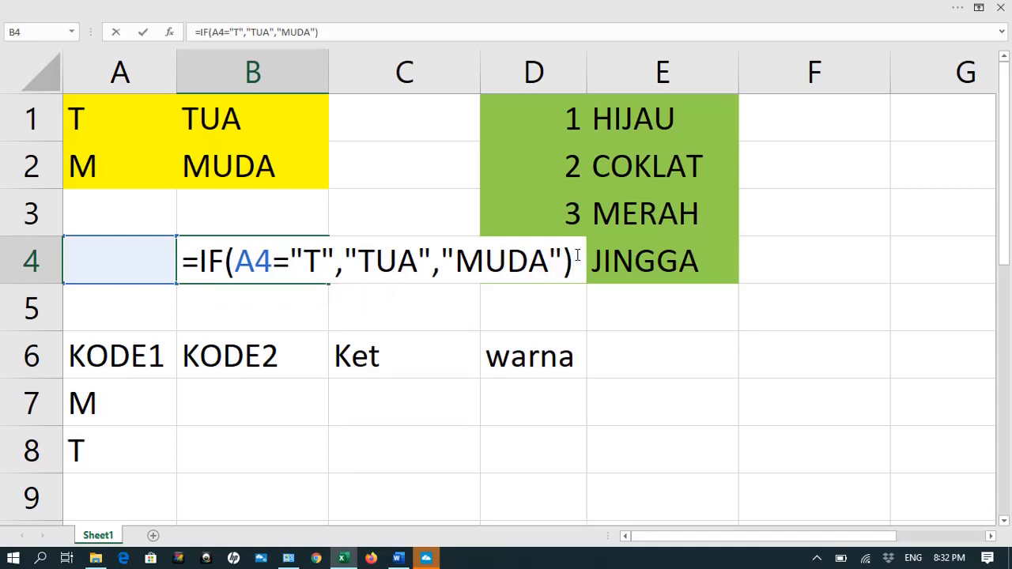
pyautogui.press('Return')
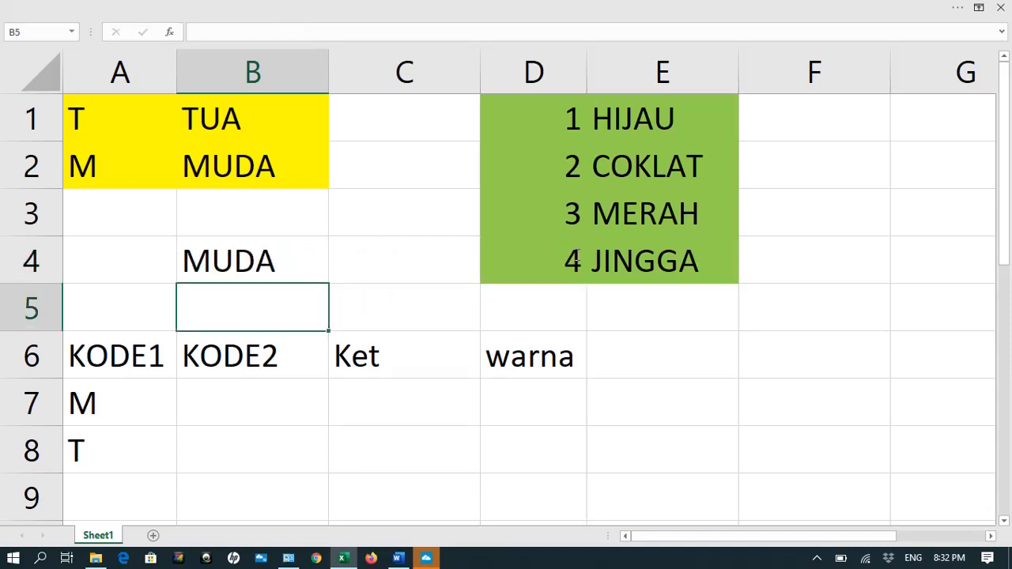
# Step: Examine the value-if-false argument in cell B4's IF formula and leave the formula without saving edits
pyautogui.click(265, 261)
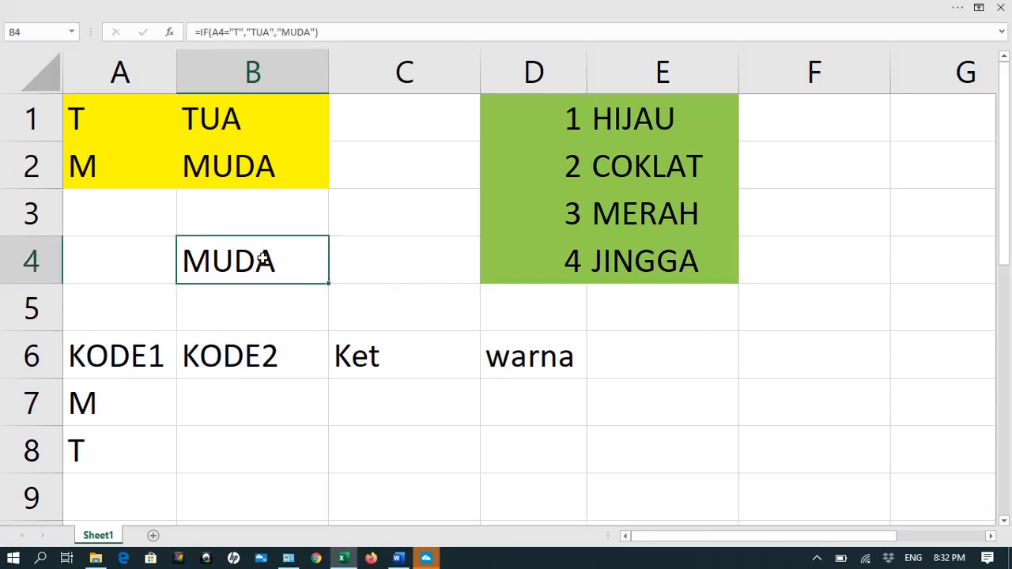
pyautogui.doubleClick(219, 252)
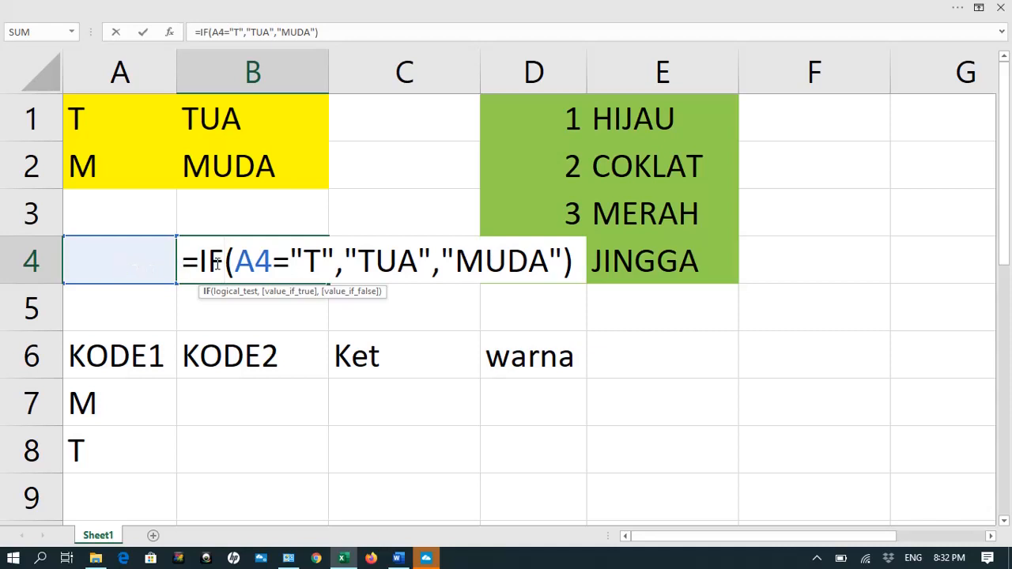
pyautogui.moveTo(443, 247); pyautogui.dragTo(563, 255)
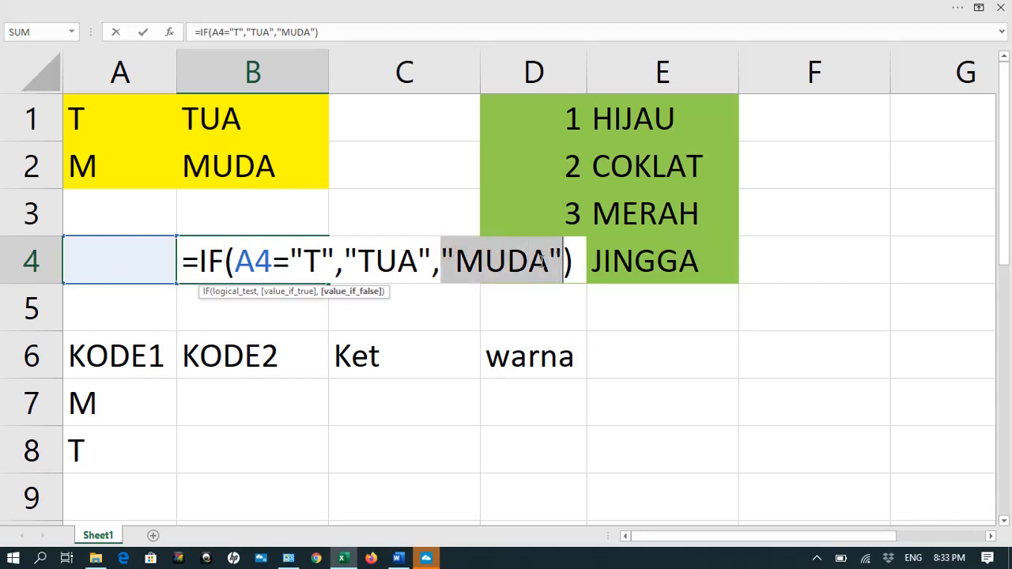
pyautogui.click(91, 268)
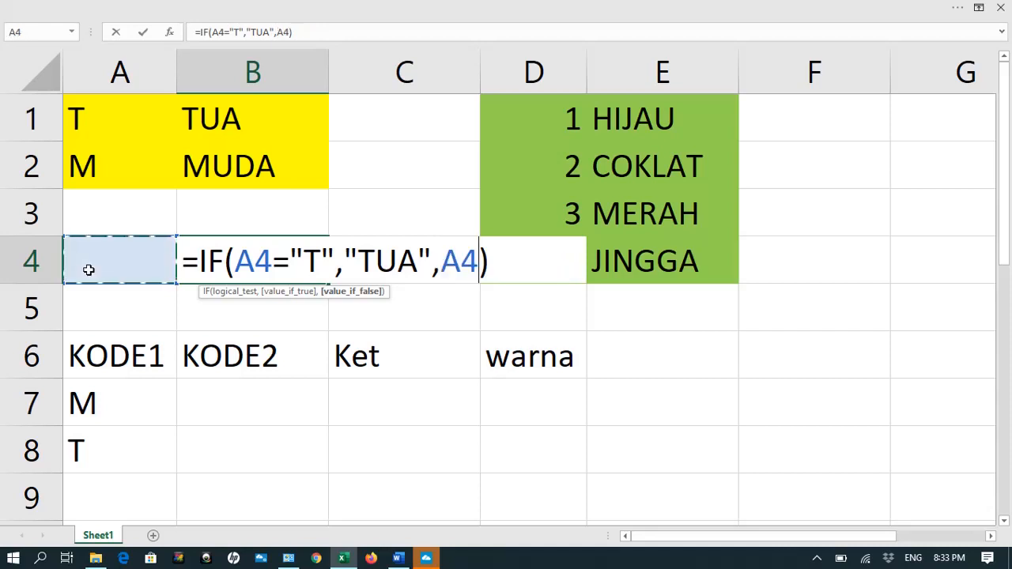
pyautogui.press('Escape')
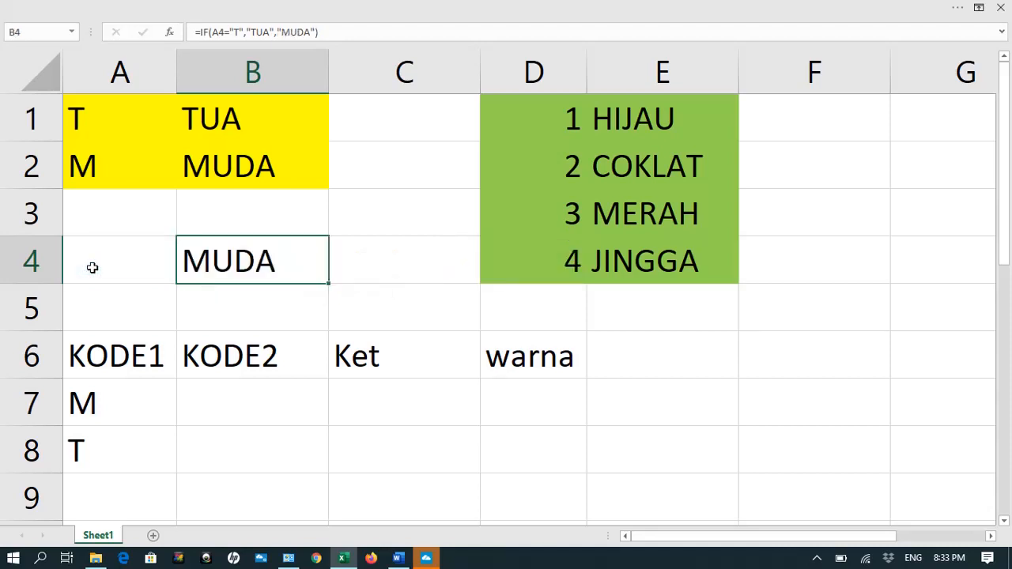
# Step: Test the IF formula by entering the code T and after it the code M in cell A4
pyautogui.click(92, 267)
pyautogui.write('T')
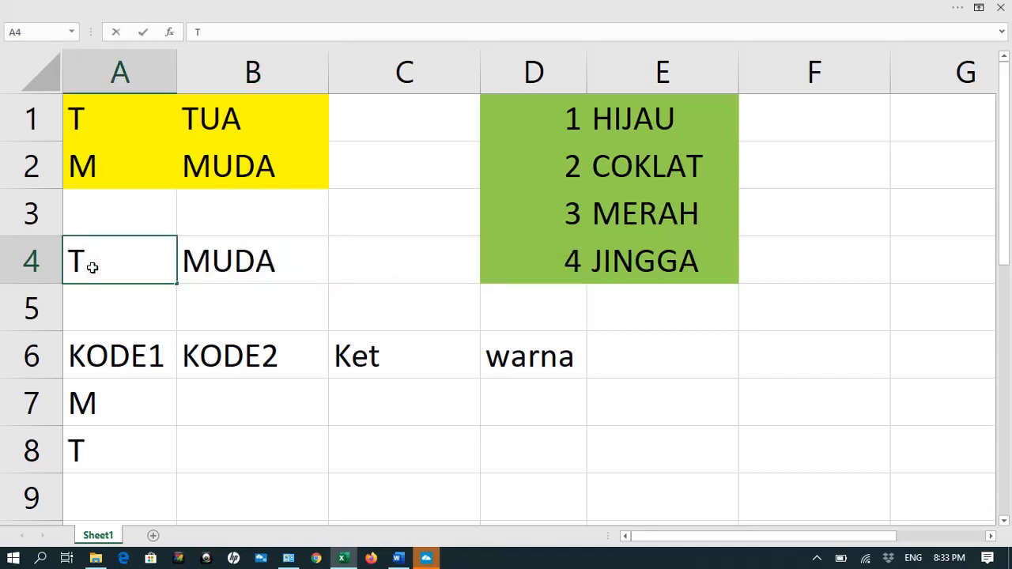
pyautogui.press('Return')
pyautogui.click(92, 264)
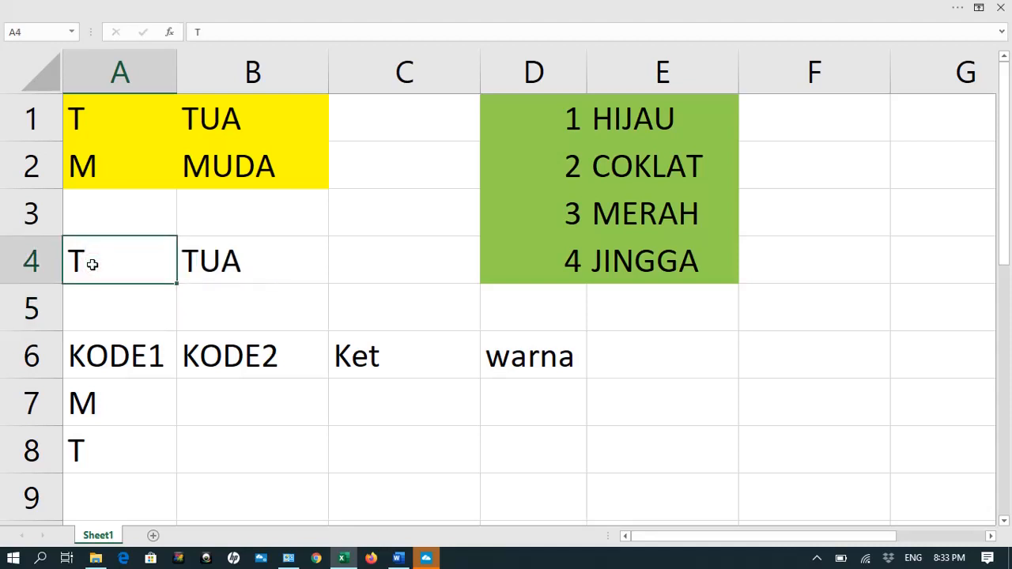
pyautogui.write('M')
pyautogui.press('Return')
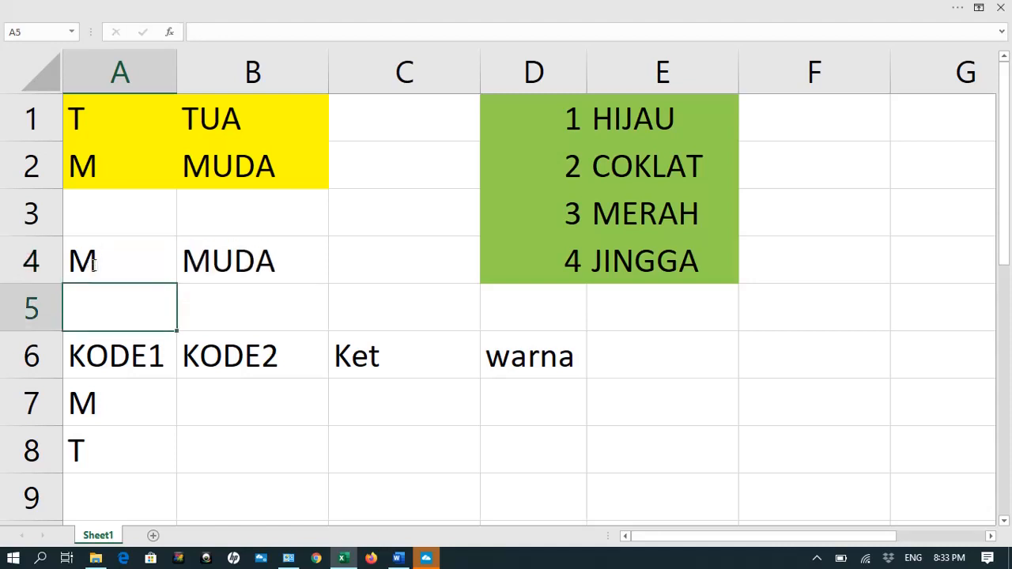
# Step: Test the IF formula with a code outside the lookup list by entering B in cell A4
pyautogui.click(92, 264)
pyautogui.write('B')
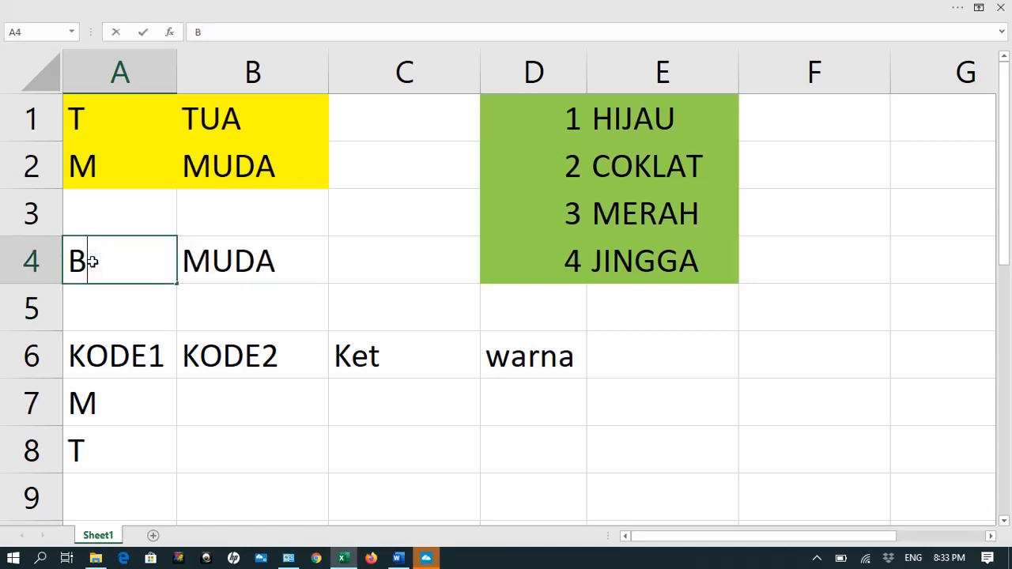
pyautogui.press('Return')
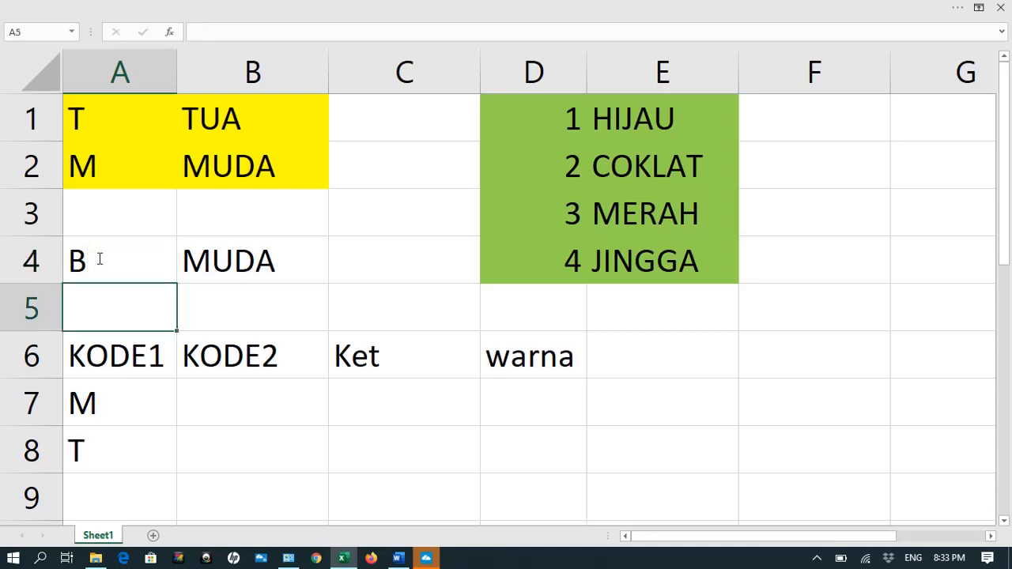
# Step: Examine the logical test A4="T" in cell B4's IF formula against the code in cell A4
pyautogui.click(99, 259)
pyautogui.doubleClick(198, 264)
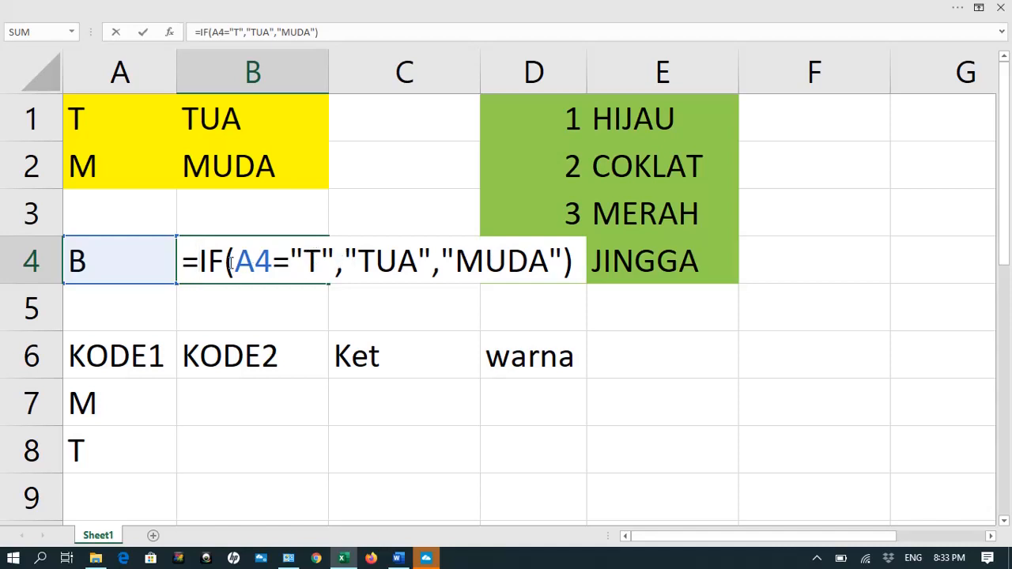
pyautogui.moveTo(224, 264); pyautogui.dragTo(337, 263)
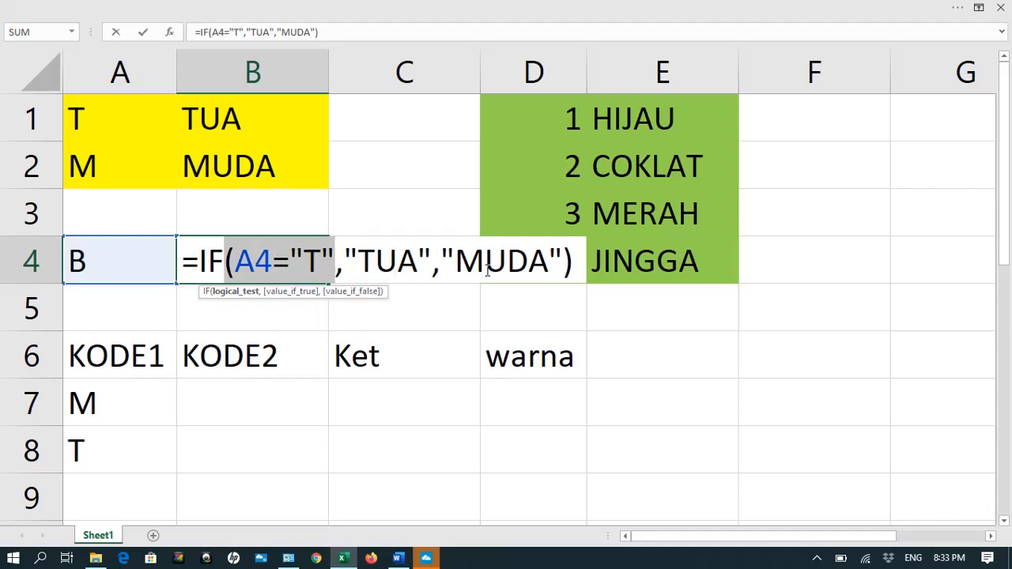
pyautogui.hotkey('ctrl', 'Return')
pyautogui.click(98, 250)
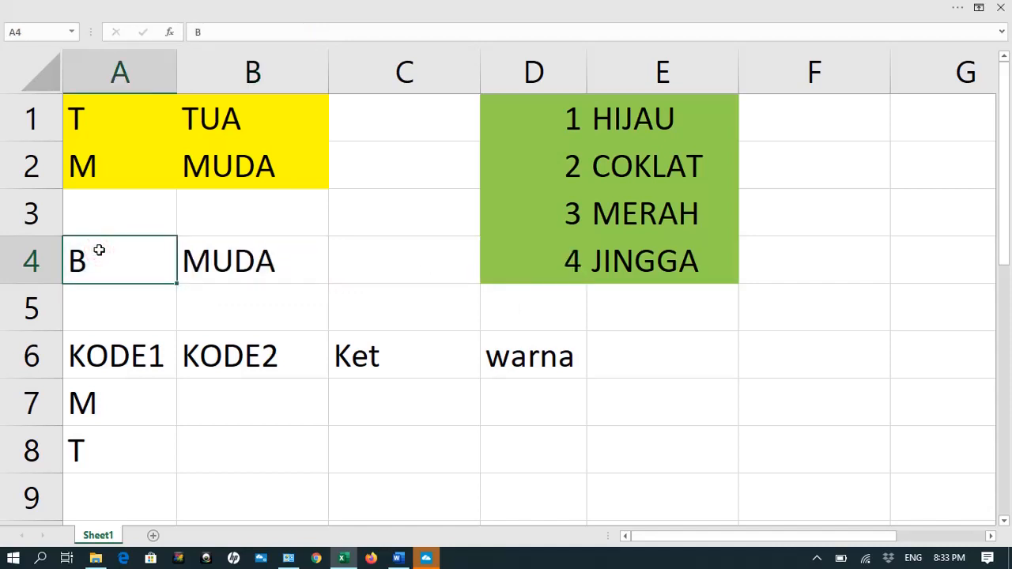
# Step: Test the IF formula by entering the code TT and after it a lowercase t in cell A4
pyautogui.write('TT')
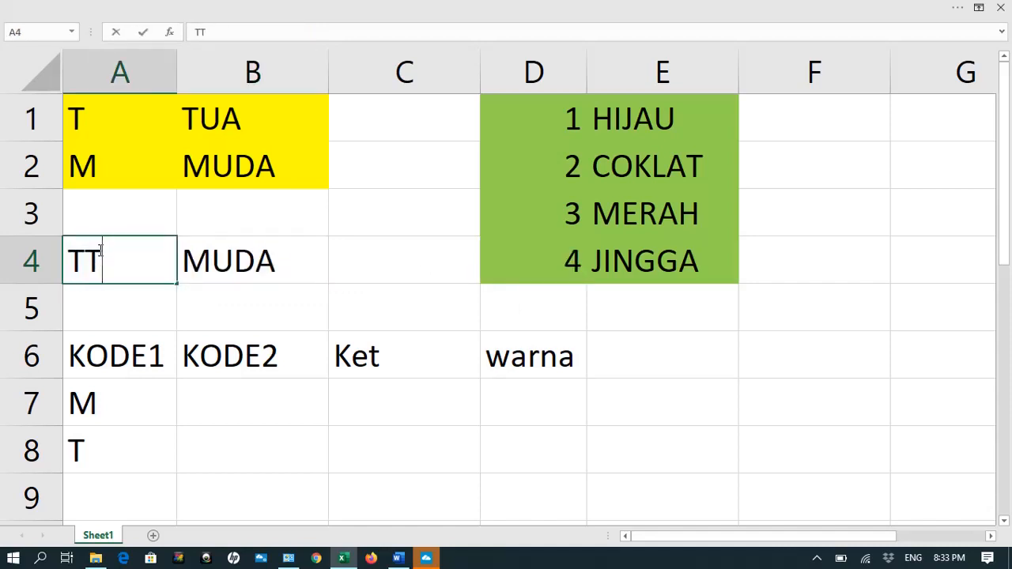
pyautogui.press('Return')
pyautogui.click(99, 252)
pyautogui.write('t')
pyautogui.press('Return')
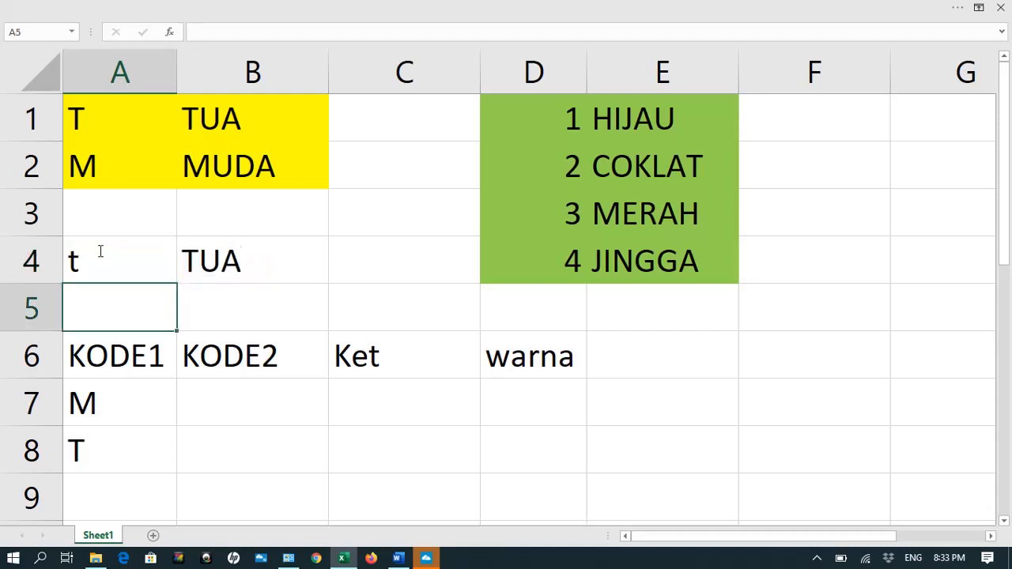
pyautogui.click(100, 252)
# Step: Examine the "T" criterion in cell B4's IF formula against the lowercase code in cell A4
pyautogui.doubleClick(208, 258)
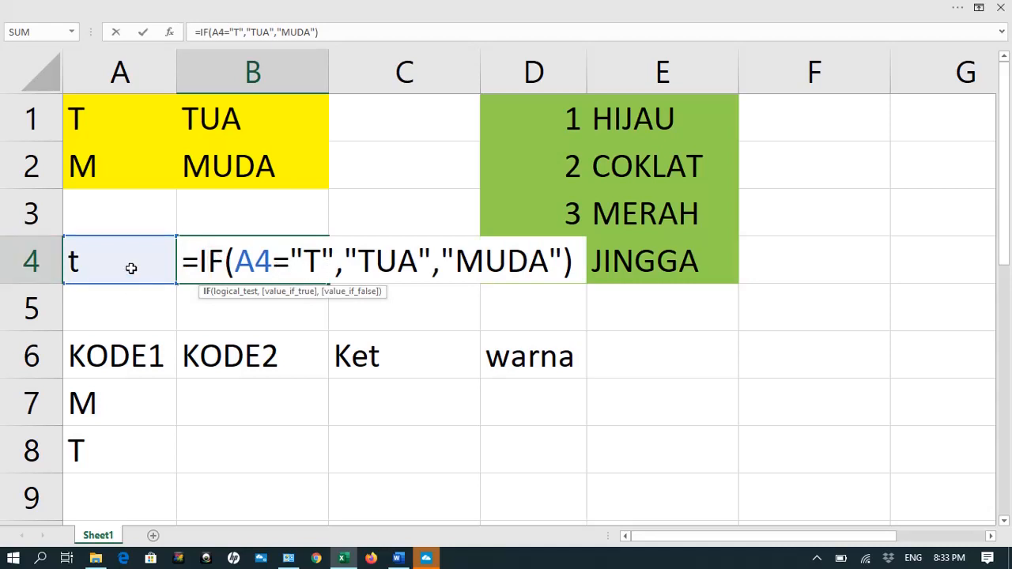
pyautogui.doubleClick(310, 262)
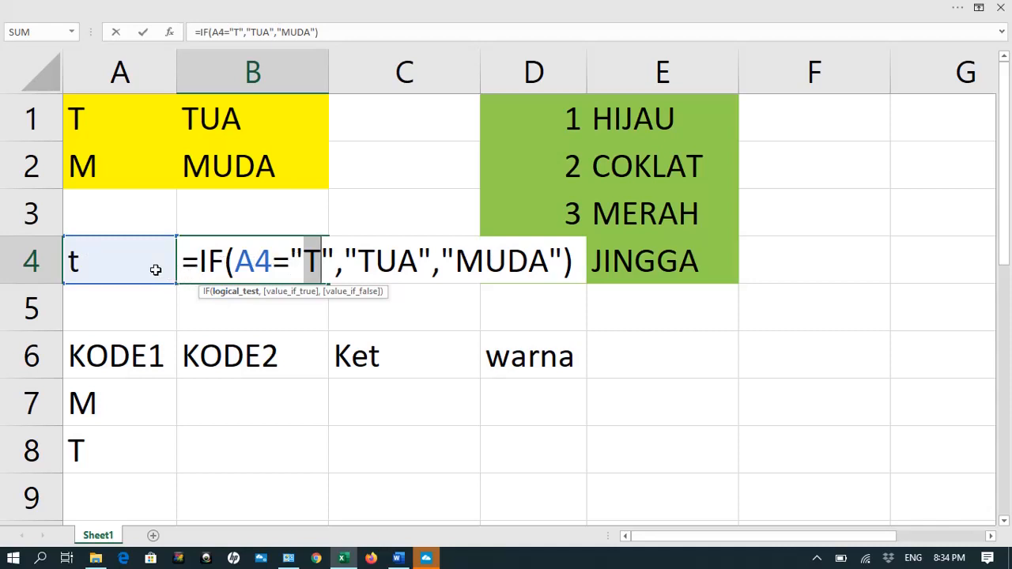
pyautogui.hotkey('ctrl', 'Return')
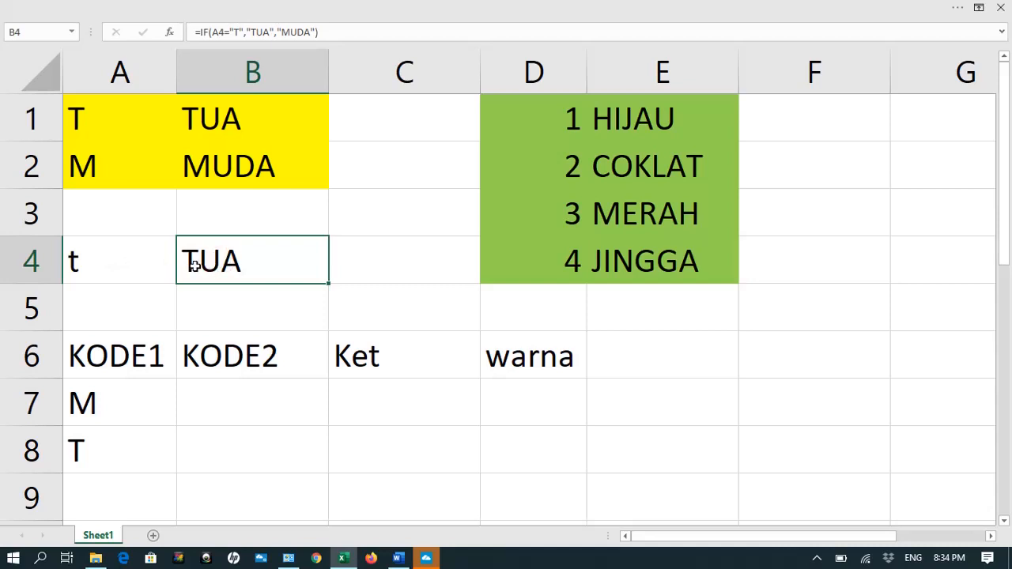
pyautogui.doubleClick(245, 269)
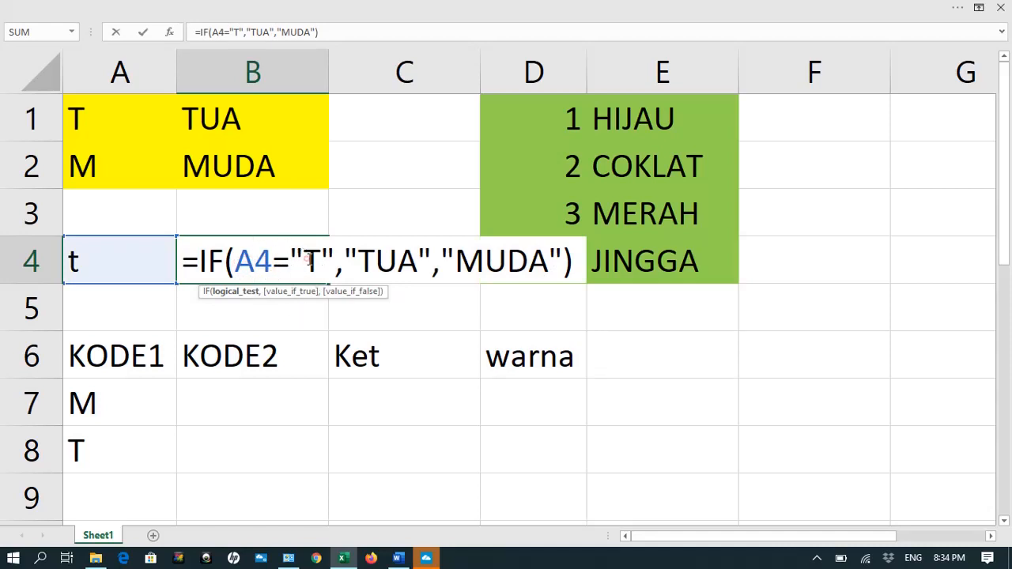
pyautogui.doubleClick(308, 261)
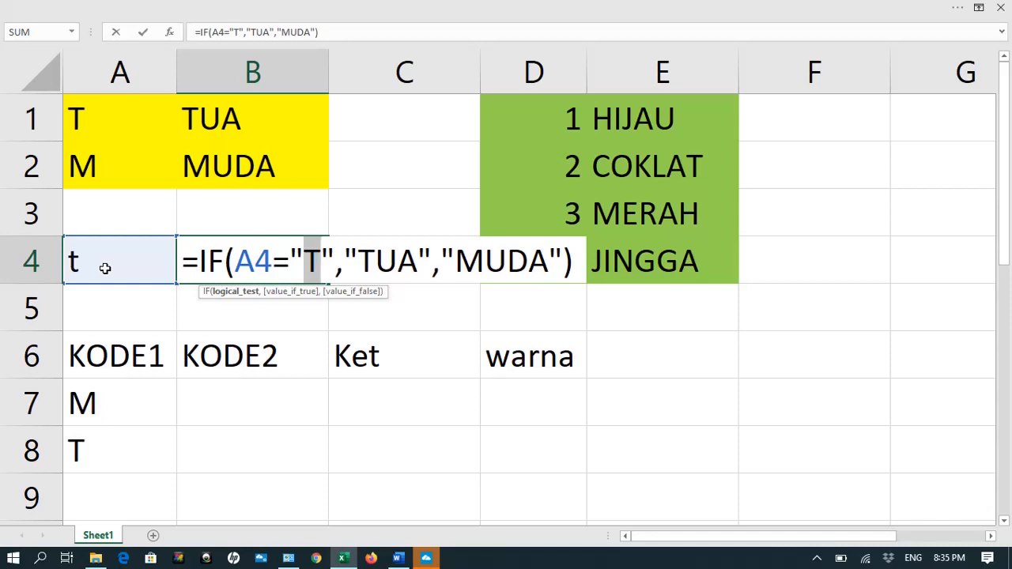
pyautogui.hotkey('ctrl', 'Return')
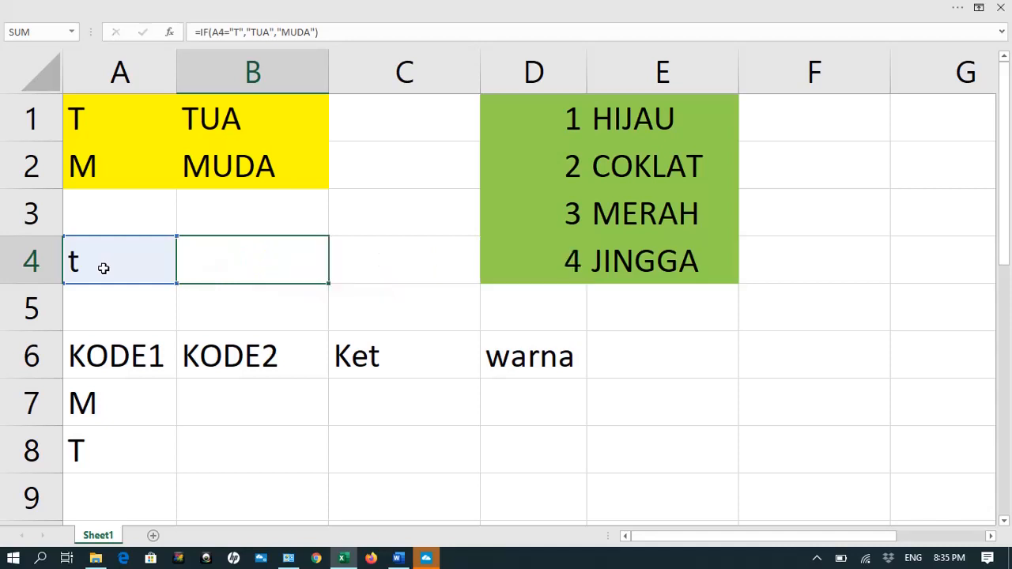
# Step: Review the complete IF formula in cell B4 and leave it without saving any edits
pyautogui.click(188, 261)
pyautogui.doubleClick(202, 261)
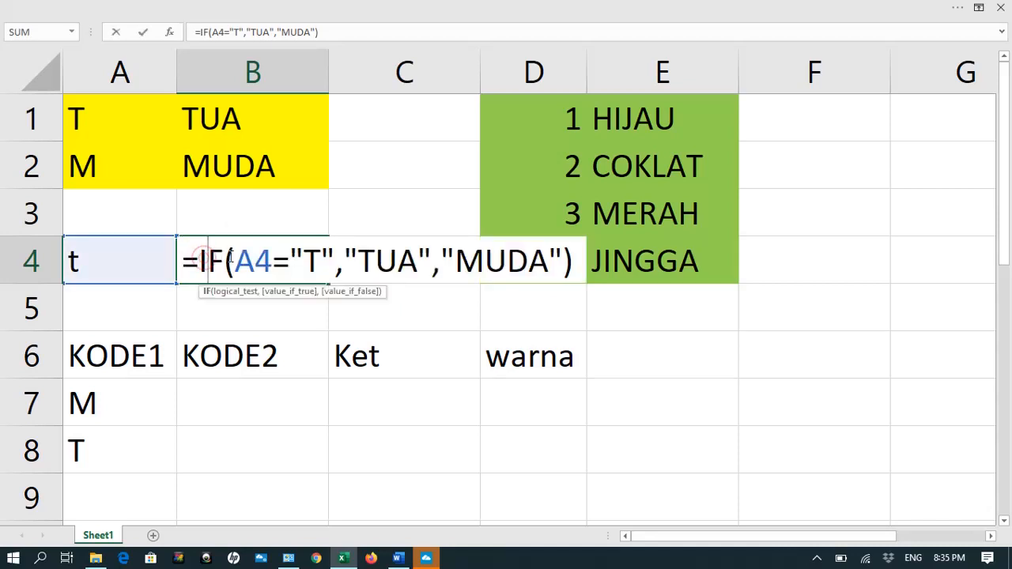
pyautogui.moveTo(221, 261); pyautogui.dragTo(568, 261)
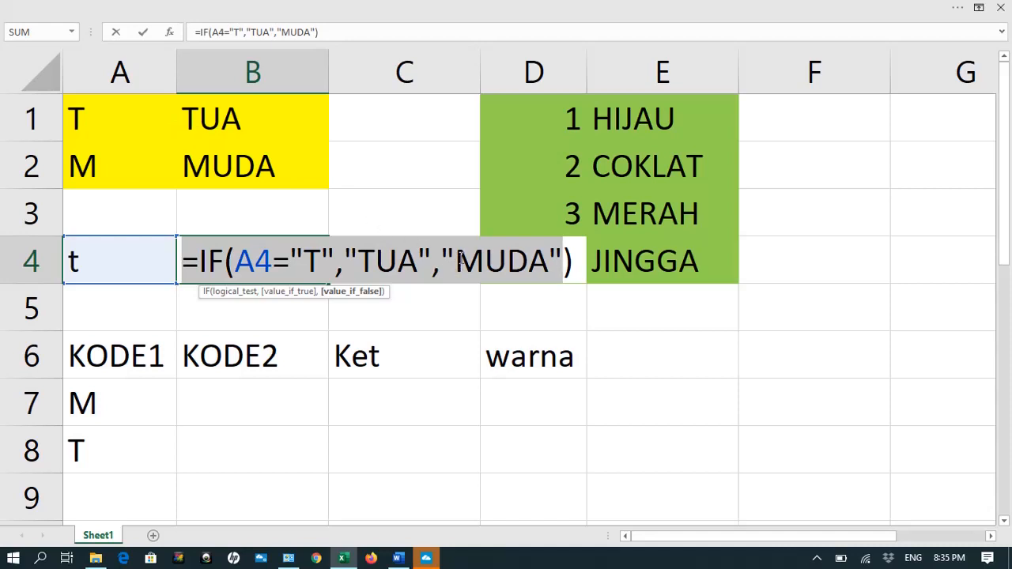
pyautogui.write('`')
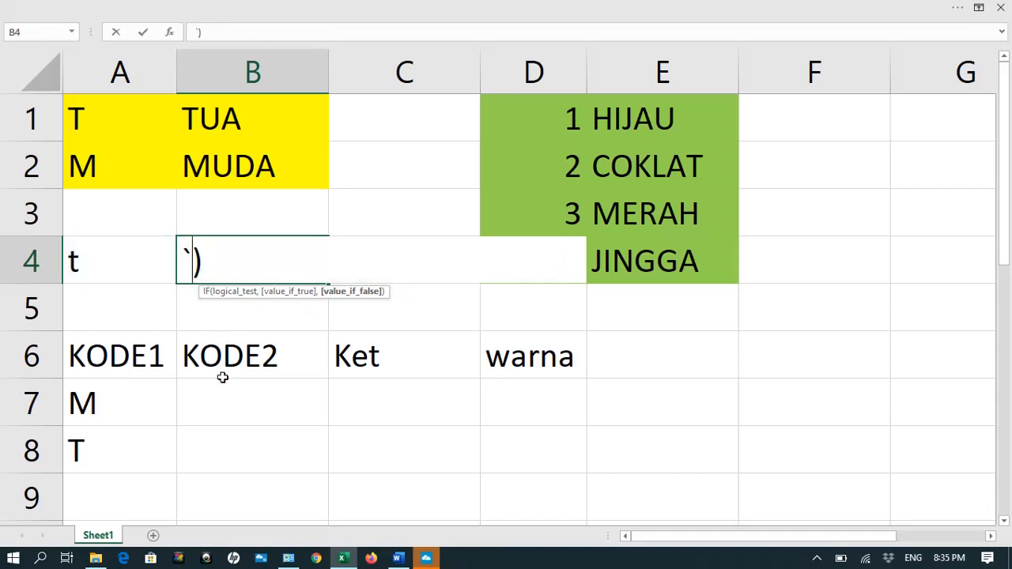
pyautogui.press('Escape')
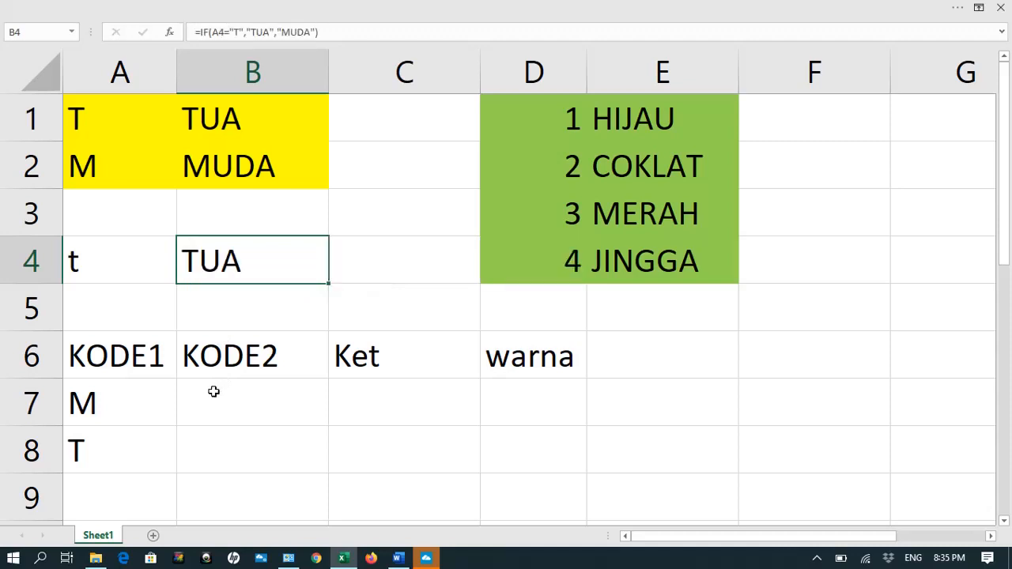
pyautogui.click(214, 392)
pyautogui.click(232, 264)
pyautogui.click(196, 31)
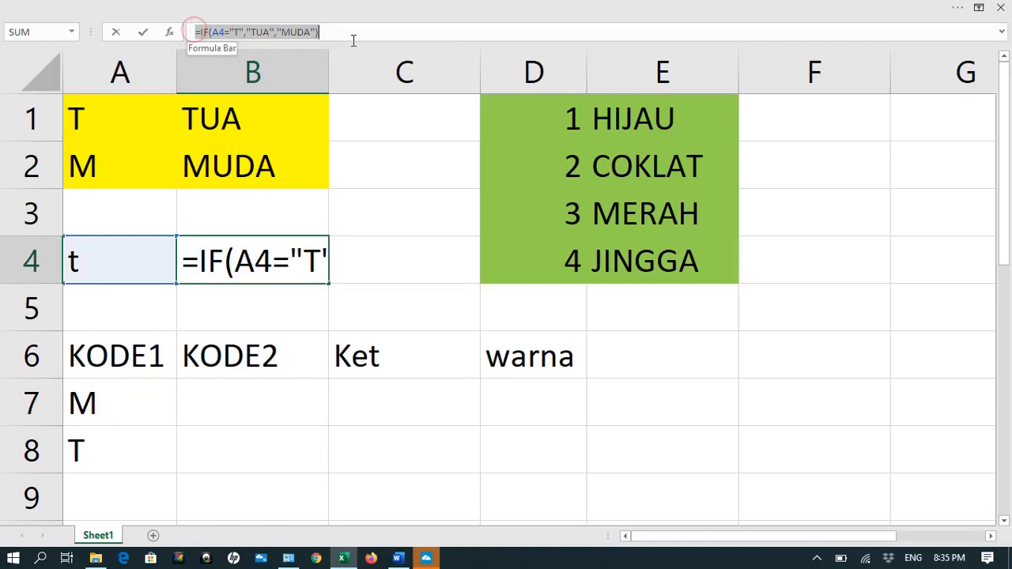
pyautogui.press('Escape')
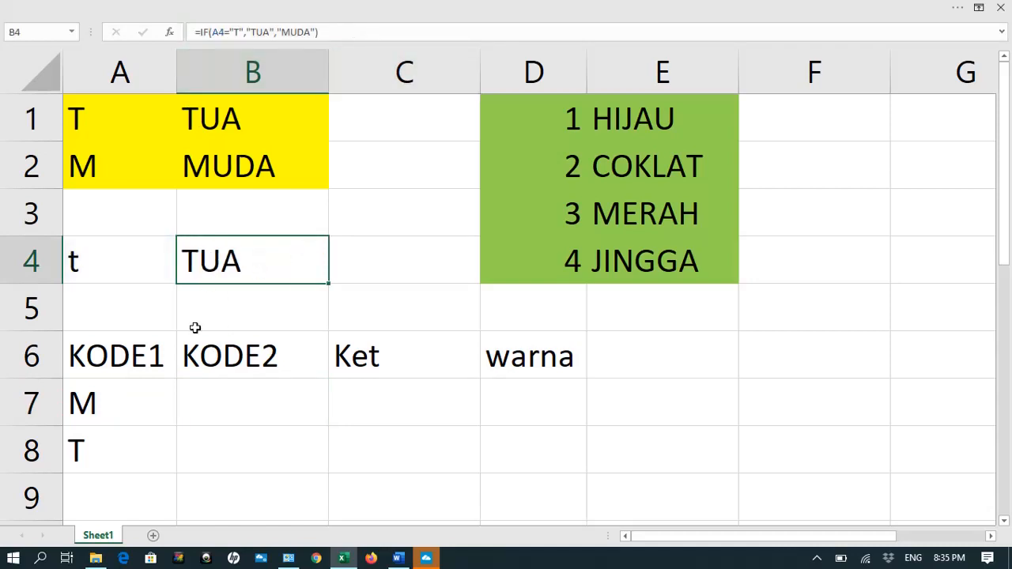
# Step: Begin an IF formula in cell B7 under KODE2 with the logical test A7="M"
pyautogui.click(204, 403)
pyautogui.write('=I')
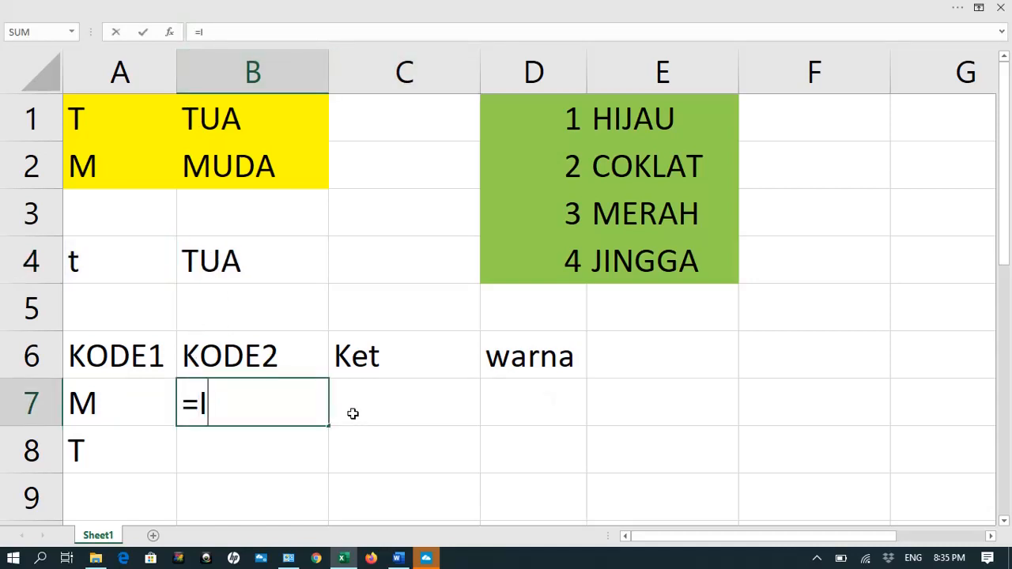
pyautogui.write('F(')
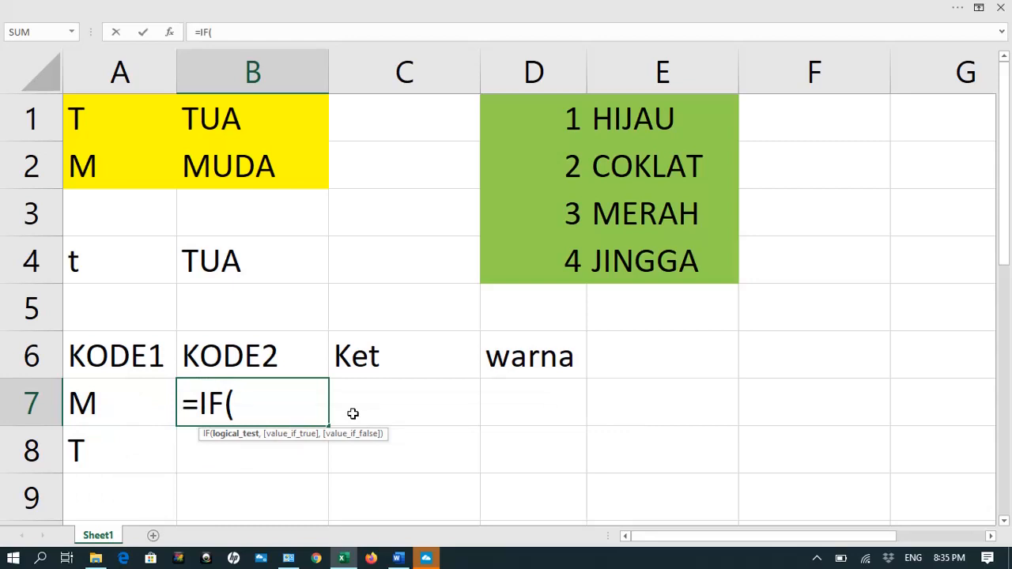
pyautogui.click(90, 401)
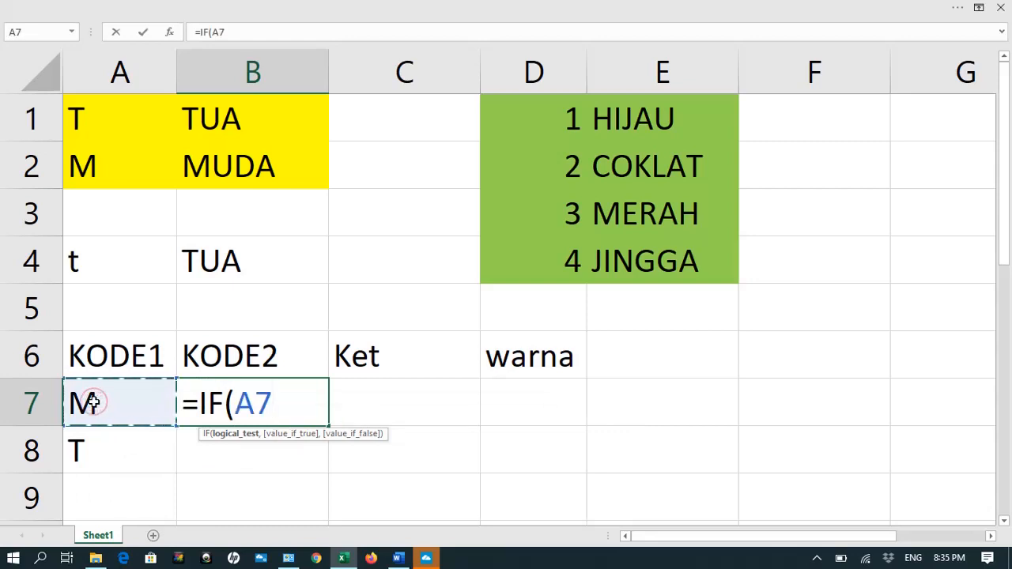
pyautogui.write('=')
pyautogui.write('"M')
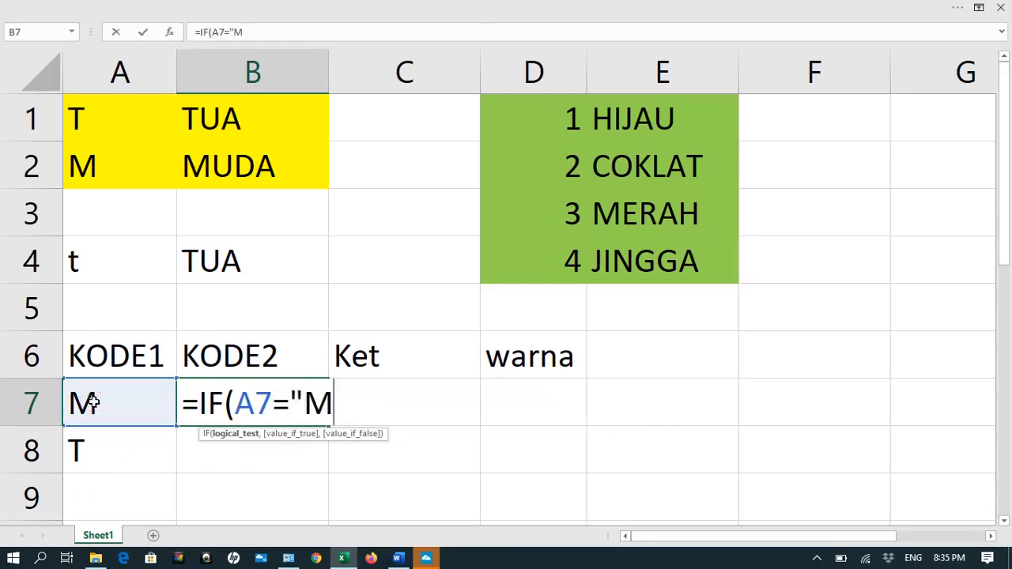
pyautogui.write('UDA')
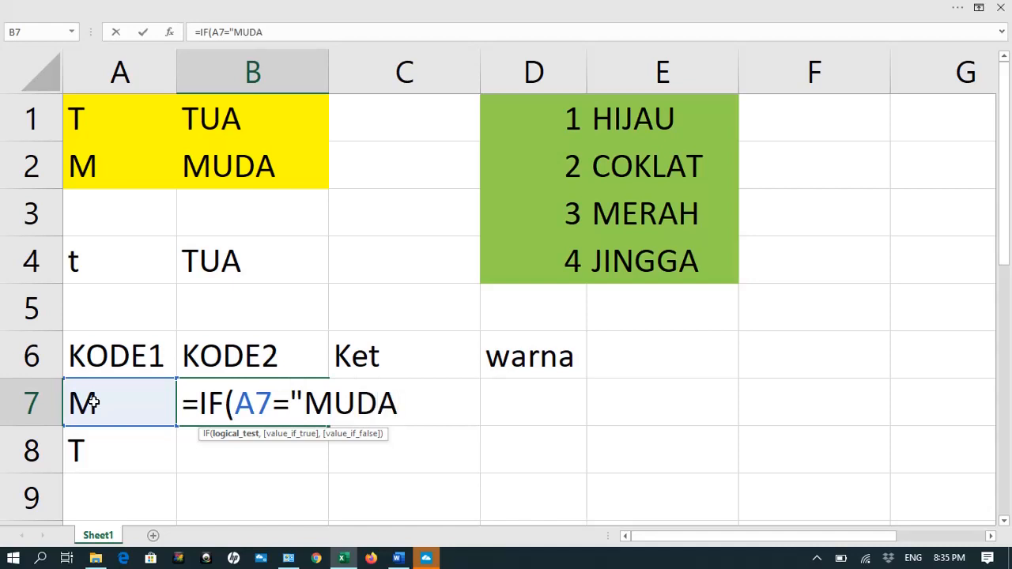
pyautogui.press('BackSpace')
pyautogui.press('BackSpace')
pyautogui.press('BackSpace')
pyautogui.write('"')
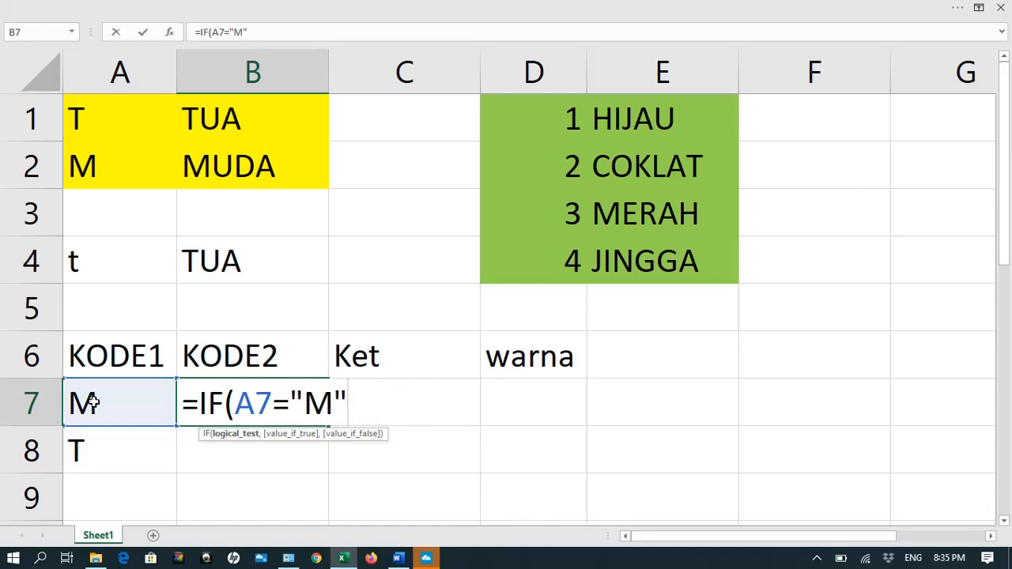
# Step: Complete cell B7's IF formula with "MUDA" as the value if true and "TUA" as the value if false
pyautogui.write(',"M')
pyautogui.write('UDA')
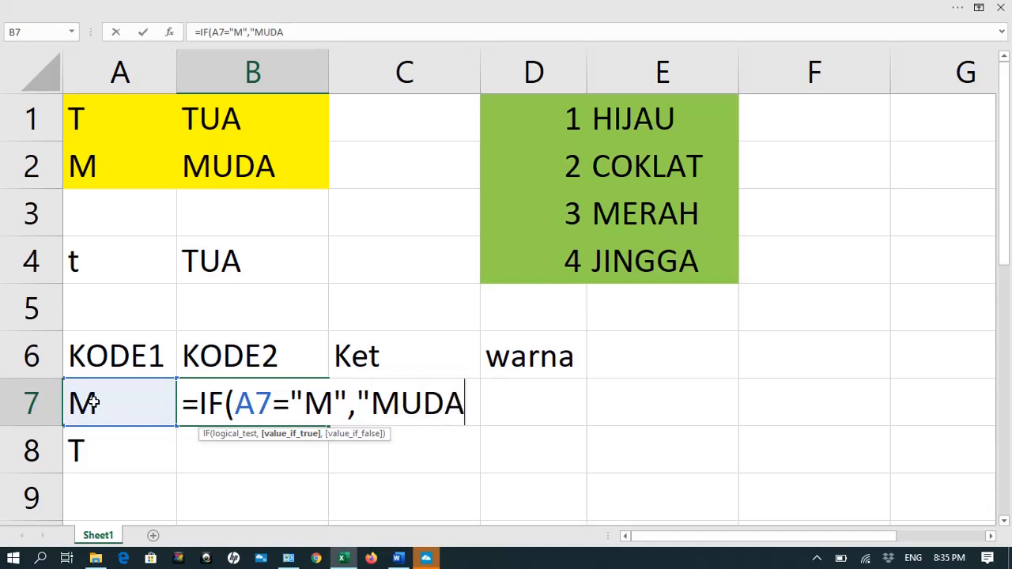
pyautogui.write('",')
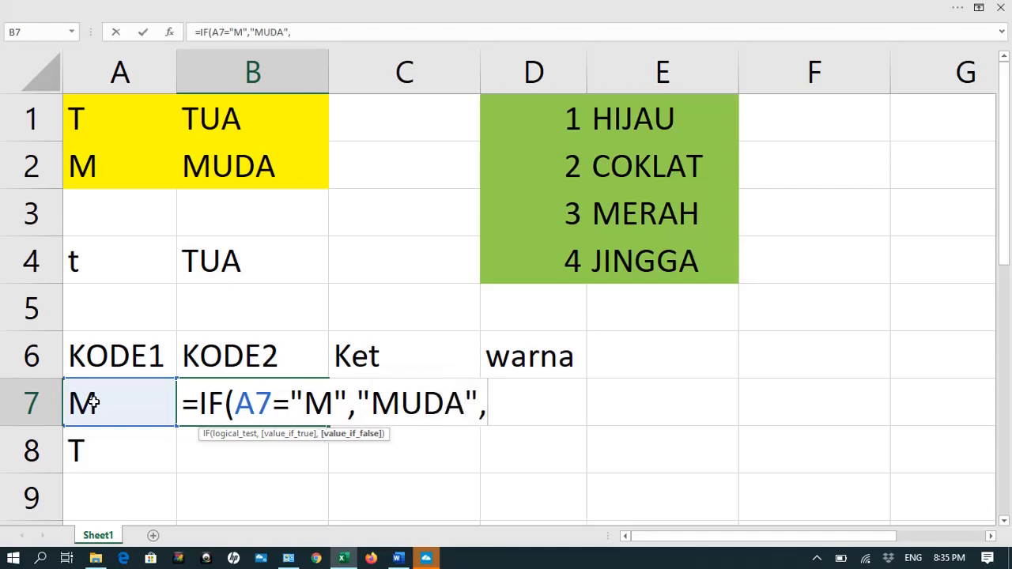
pyautogui.write('"TUA")')
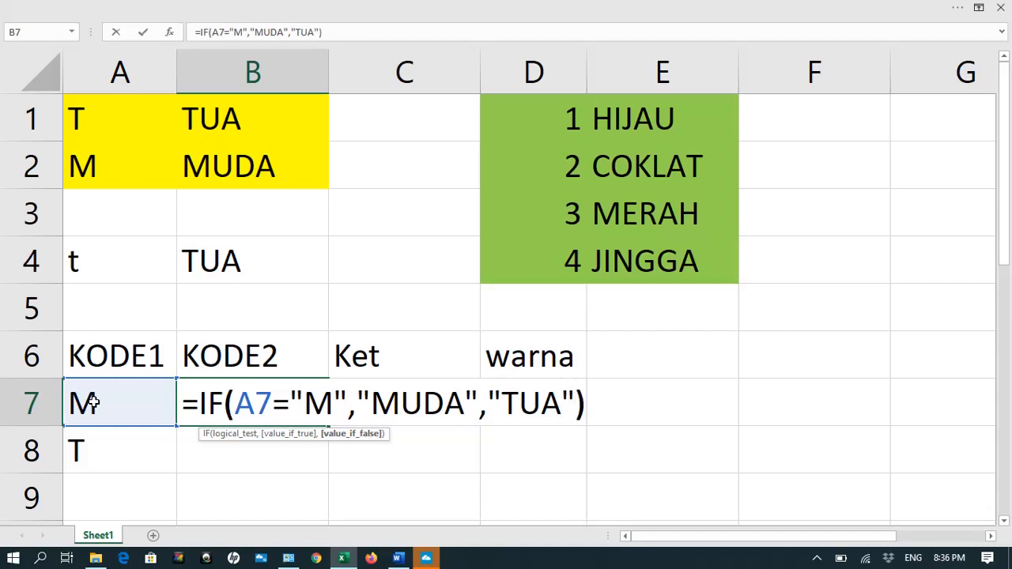
pyautogui.press('Return')
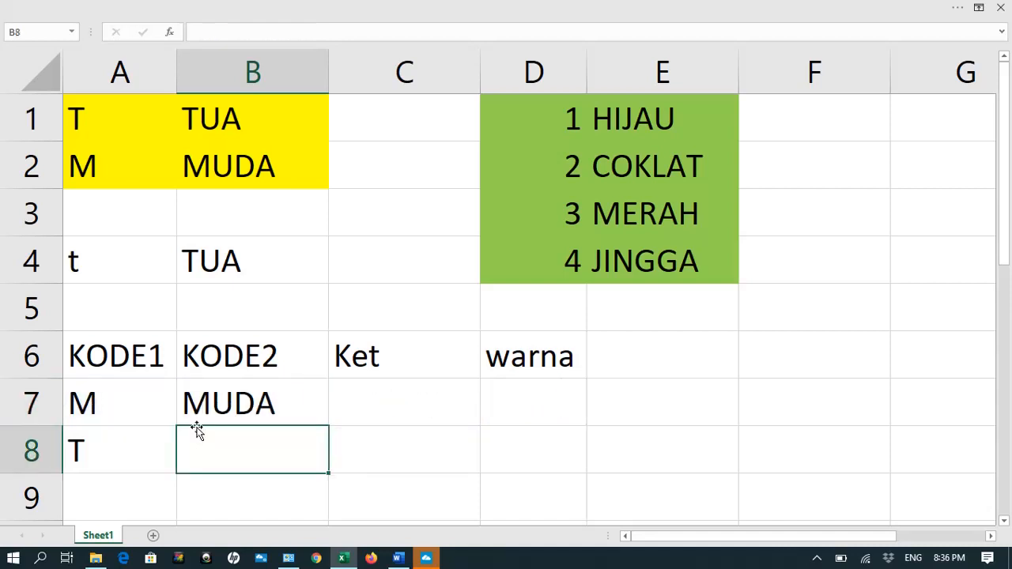
# Step: Copy the IF formula from cell B7 down the KODE2 column through cell B16
pyautogui.click(214, 401)
pyautogui.moveTo(326, 424); pyautogui.dragTo(293, 375)
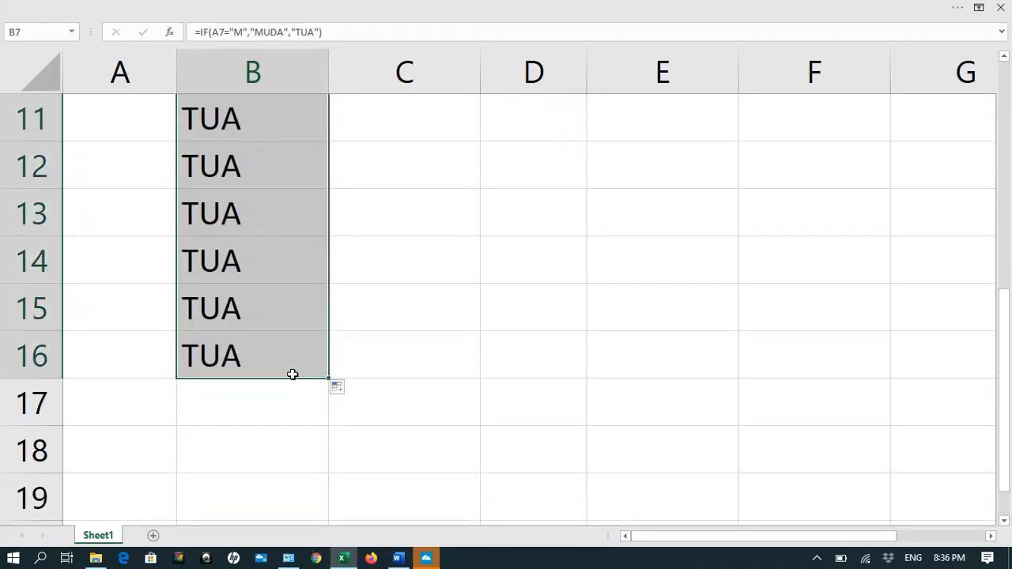
pyautogui.scroll(3, 271, 329)
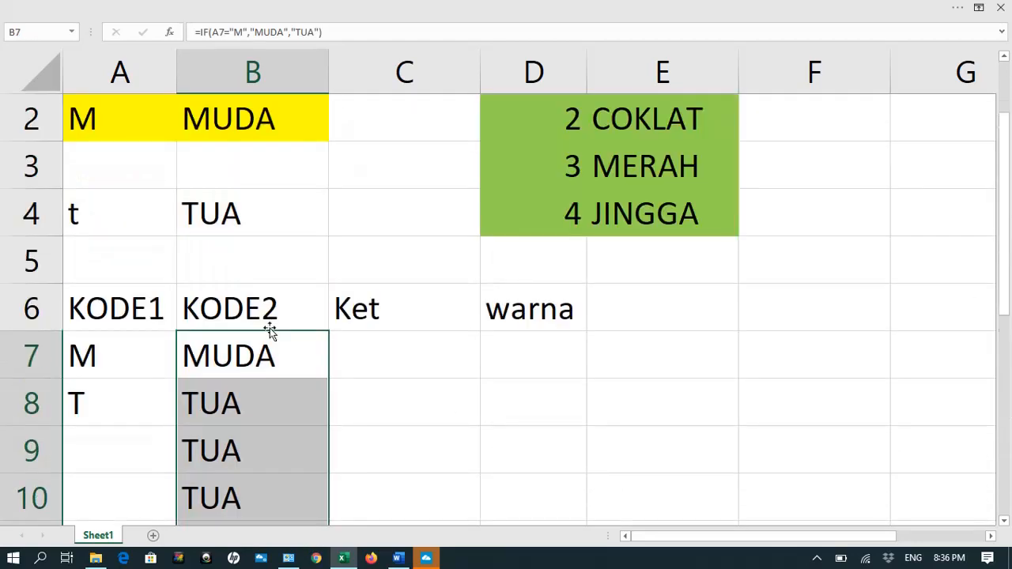
pyautogui.click(229, 410)
pyautogui.click(135, 455)
pyautogui.scroll(-2, 134, 453)
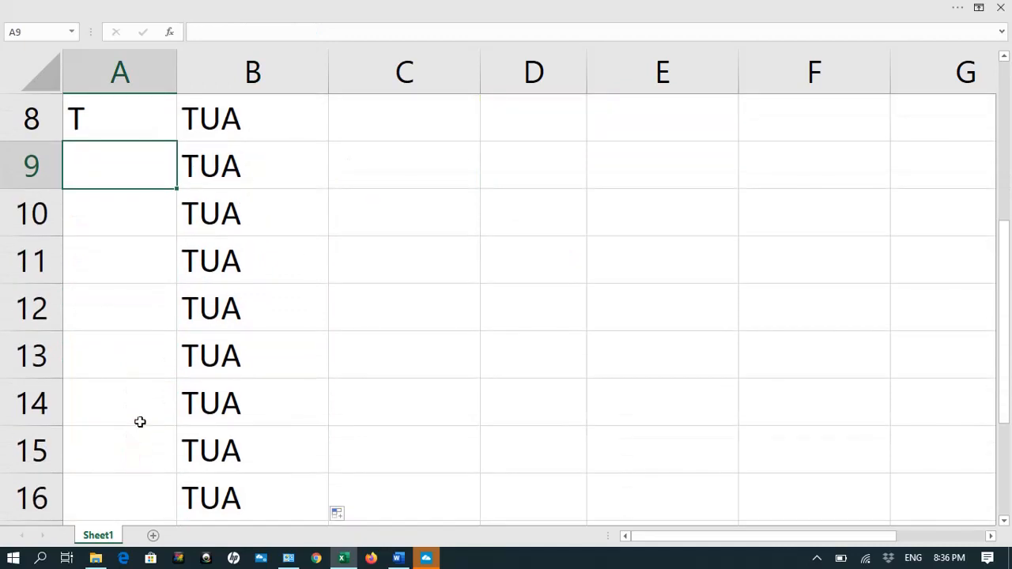
# Step: Fill the alternating M and T codes from cells A7:A8 down the KODE1 column through cell A15
pyautogui.scroll(3, 138, 419)
pyautogui.click(132, 406)
pyautogui.moveTo(132, 405); pyautogui.dragTo(133, 449)
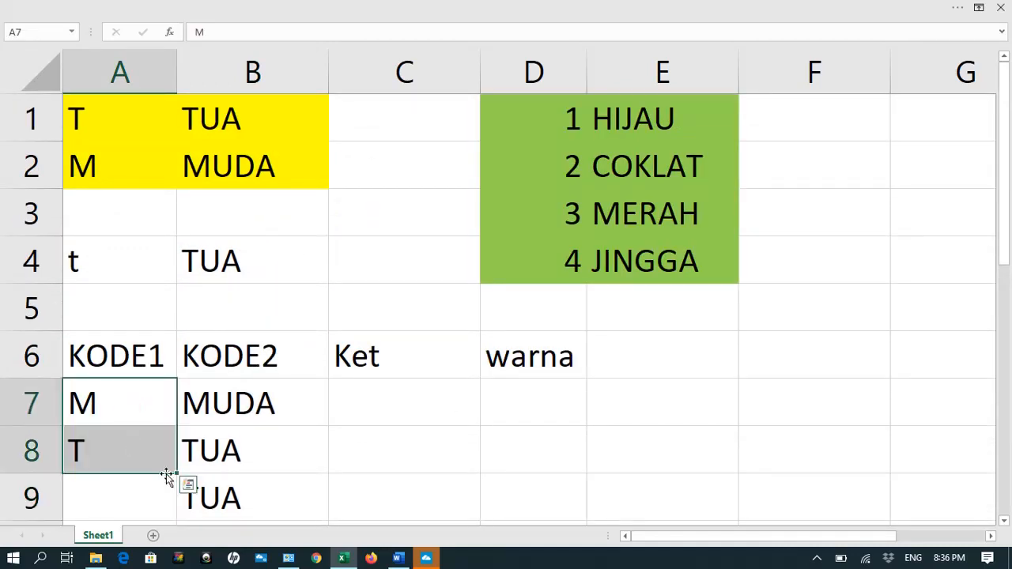
pyautogui.scroll(-4, 167, 406)
pyautogui.scroll(2, 173, 316)
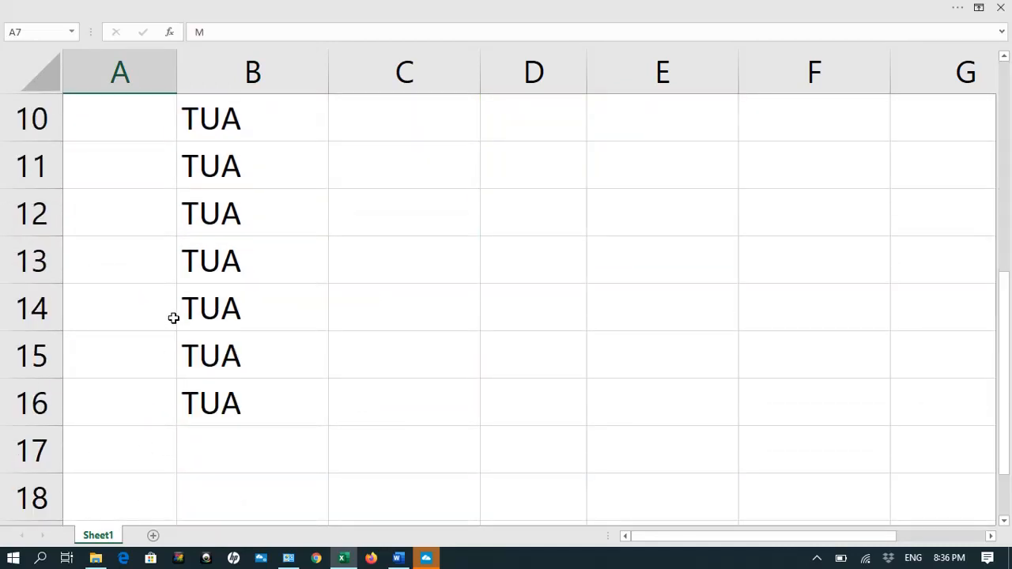
pyautogui.scroll(2, 135, 221)
pyautogui.scroll(-1, 150, 245)
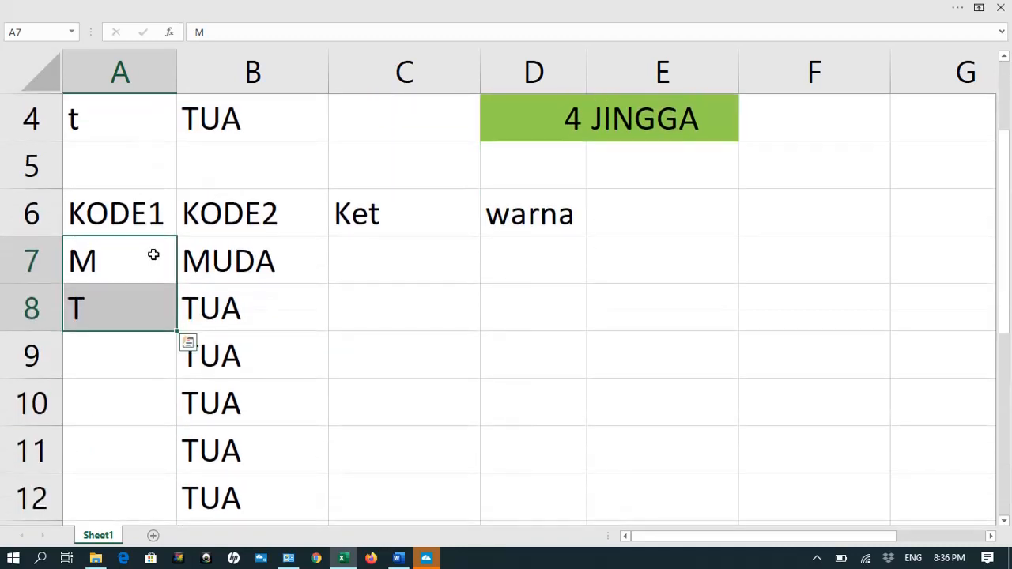
pyautogui.scroll(-4, 119, 261)
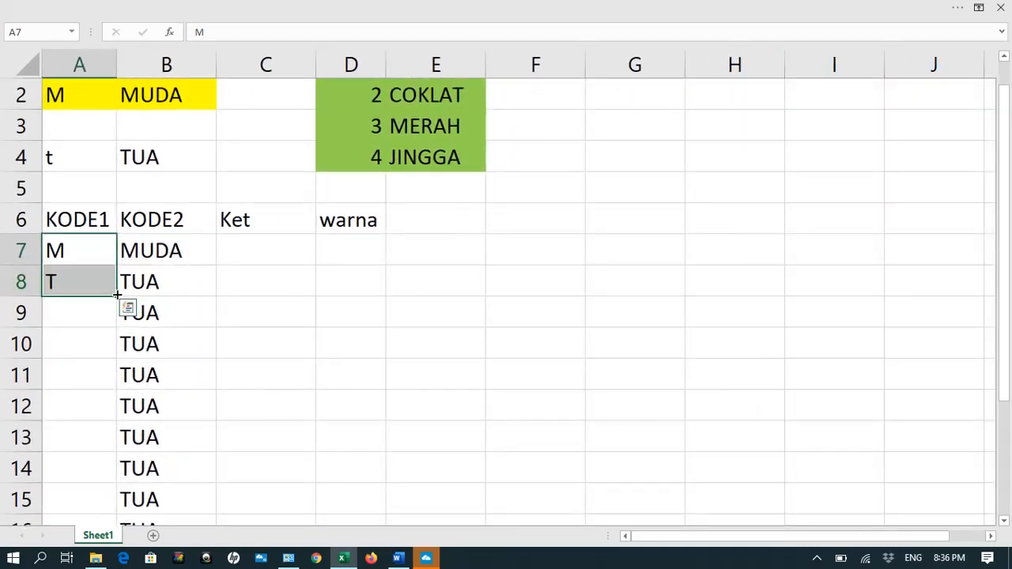
pyautogui.moveTo(112, 319); pyautogui.dragTo(108, 492)
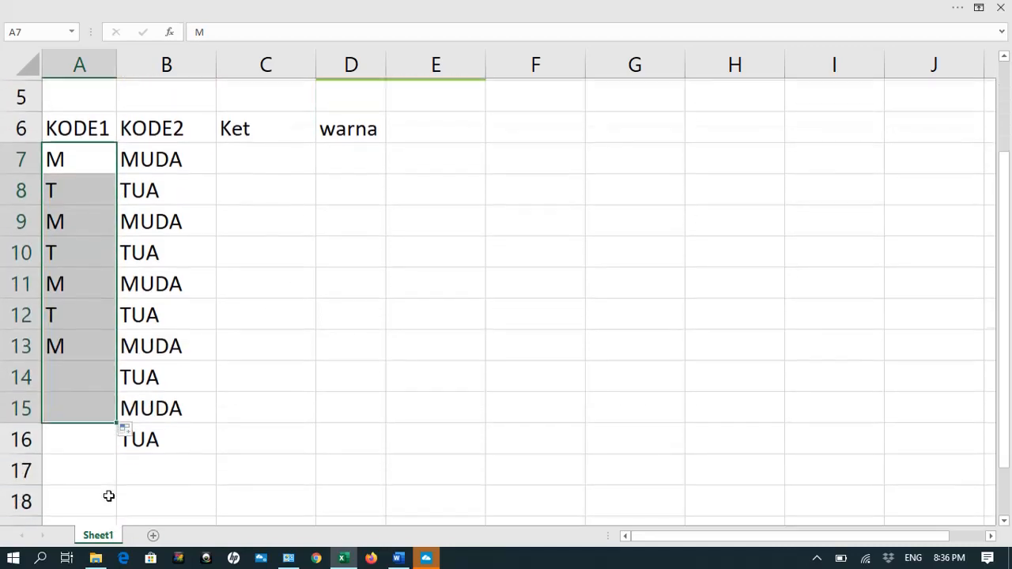
pyautogui.scroll(-1, 123, 379)
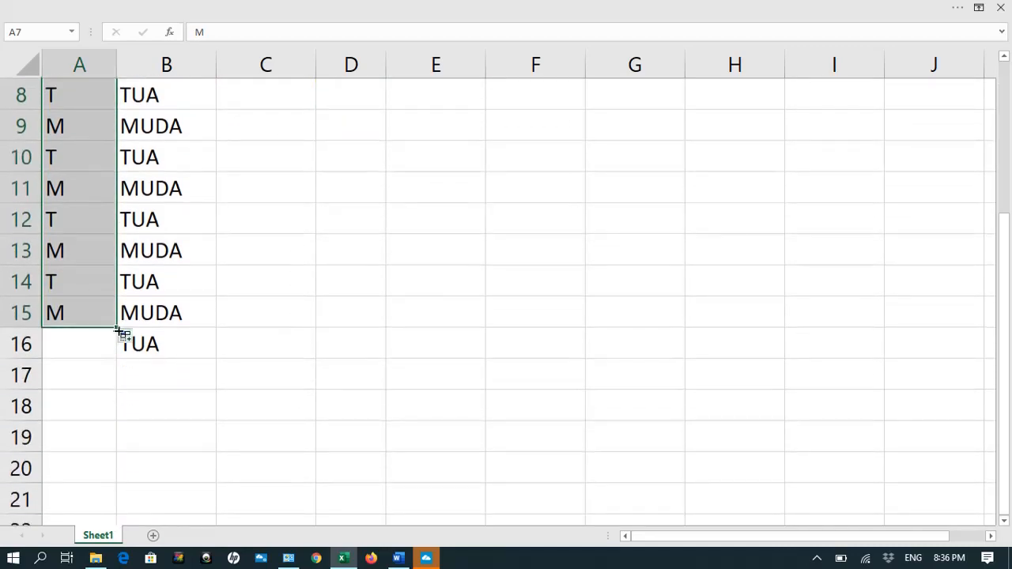
# Step: Extend the filled KODE1 codes by one more row into cell A16
pyautogui.scroll(1, 117, 325)
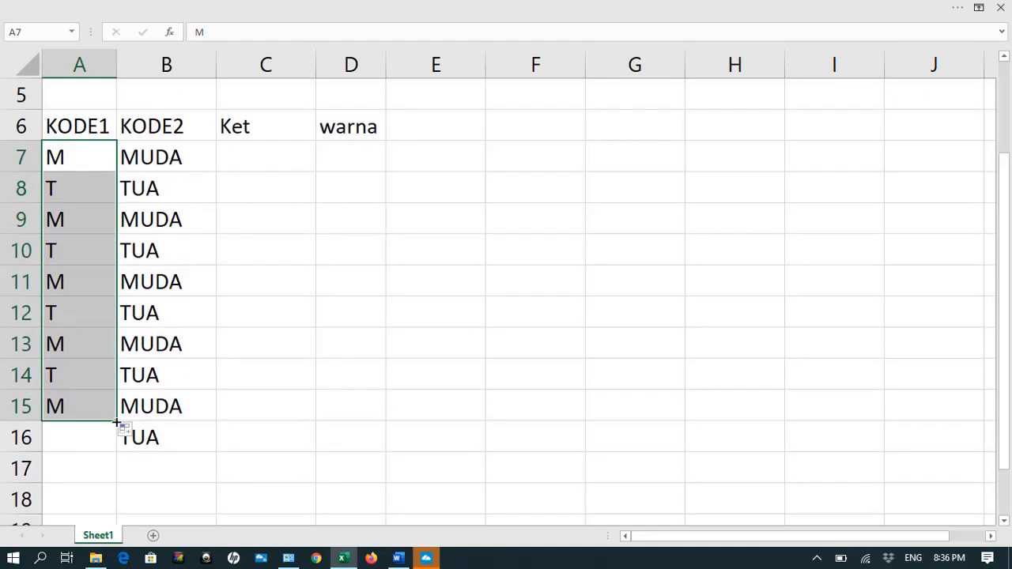
pyautogui.moveTo(116, 424); pyautogui.dragTo(116, 447)
pyautogui.click(148, 345)
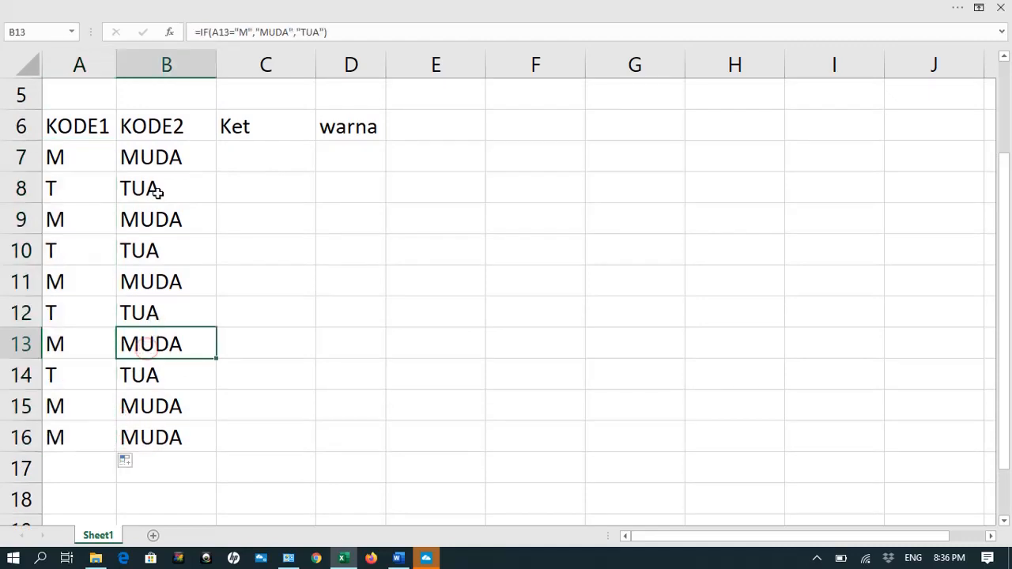
# Step: Move the IF formulas in cells B7:B16 to the Ket column, cells C7:C16
pyautogui.moveTo(158, 160); pyautogui.dragTo(153, 437)
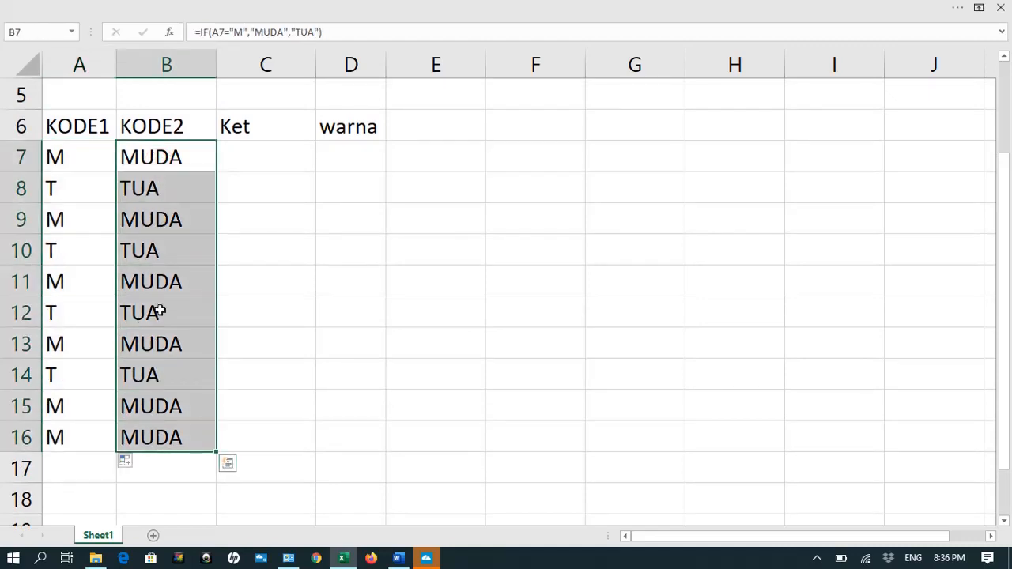
pyautogui.scroll(1, 169, 154)
pyautogui.scroll(-1, 166, 192)
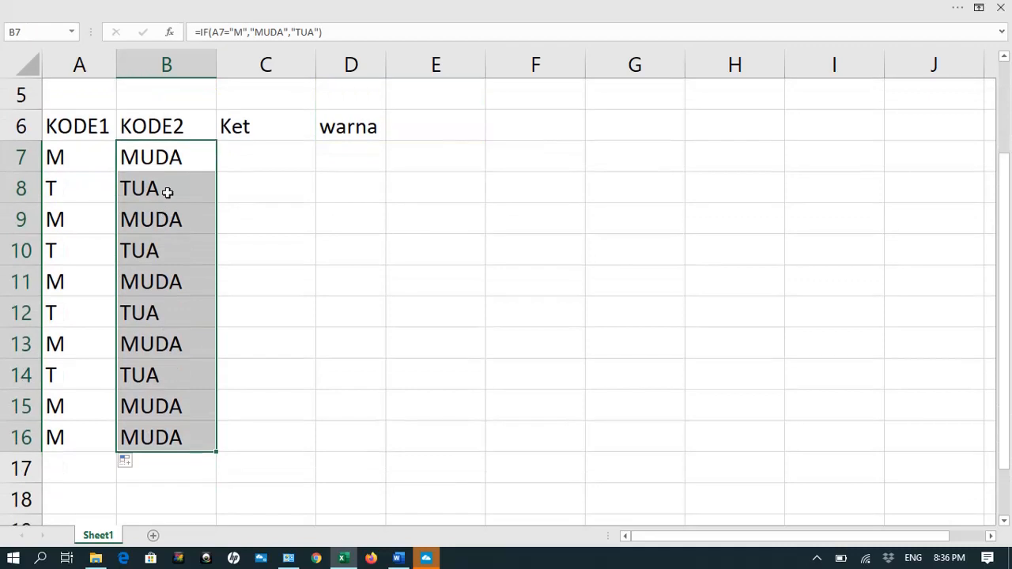
pyautogui.moveTo(164, 143); pyautogui.dragTo(226, 152)
pyautogui.click(185, 155)
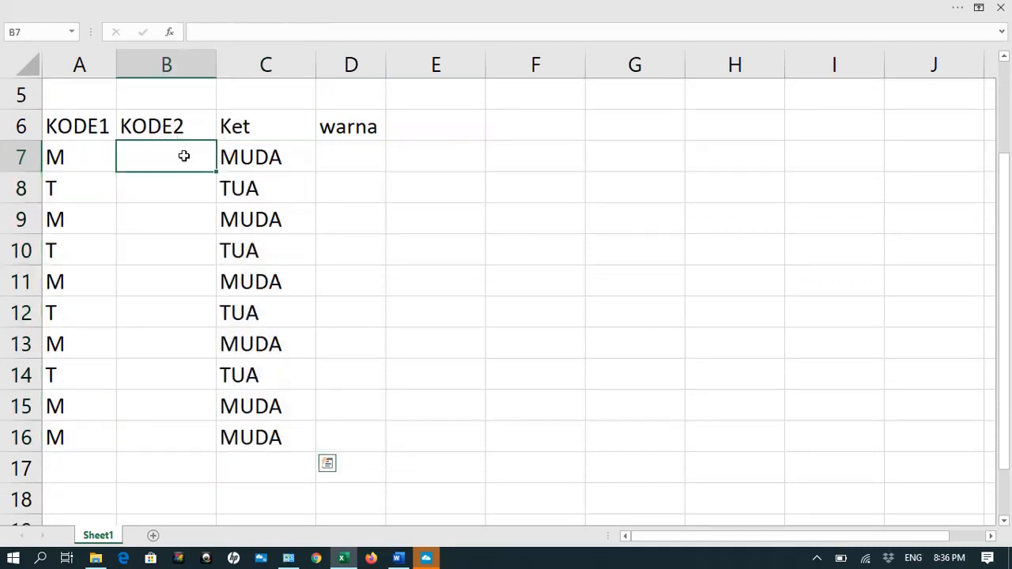
# Step: Enter 1 and 2 in cells B7 and B8 and fill the number series down the KODE2 column through cell B16
pyautogui.scroll(1, 233, 190)
pyautogui.scroll(2, 267, 171)
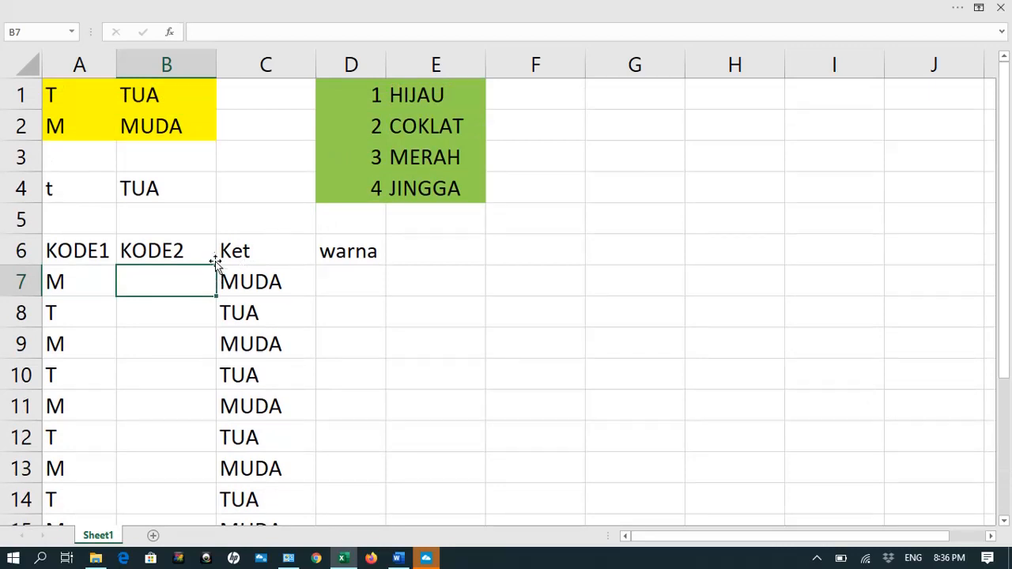
pyautogui.scroll(-1, 416, 151)
pyautogui.scroll(1, 400, 130)
pyautogui.doubleClick(200, 276)
pyautogui.write('1')
pyautogui.press('Return')
pyautogui.write('2')
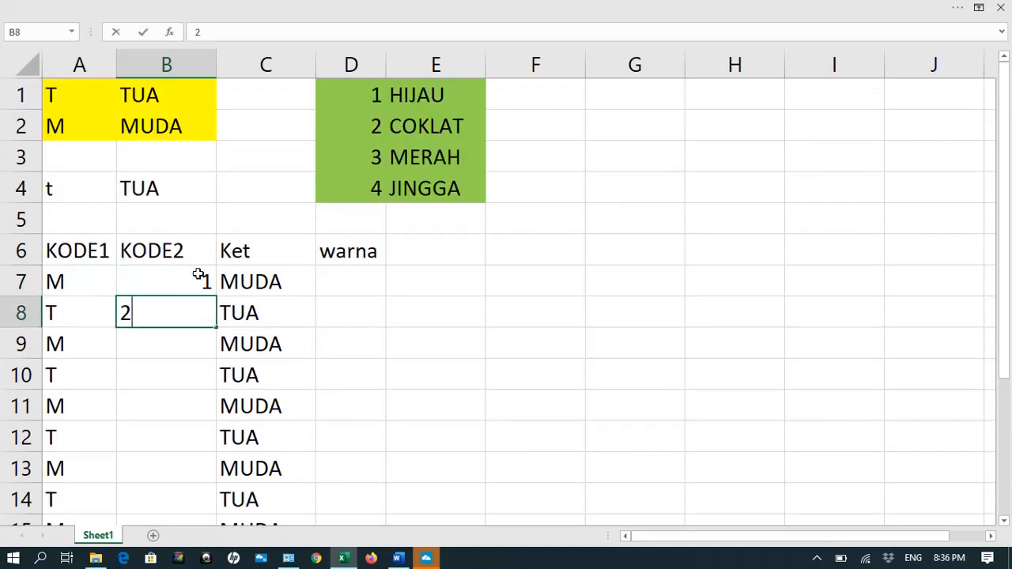
pyautogui.press('Return')
pyautogui.moveTo(183, 280); pyautogui.dragTo(196, 474)
pyautogui.click(179, 387)
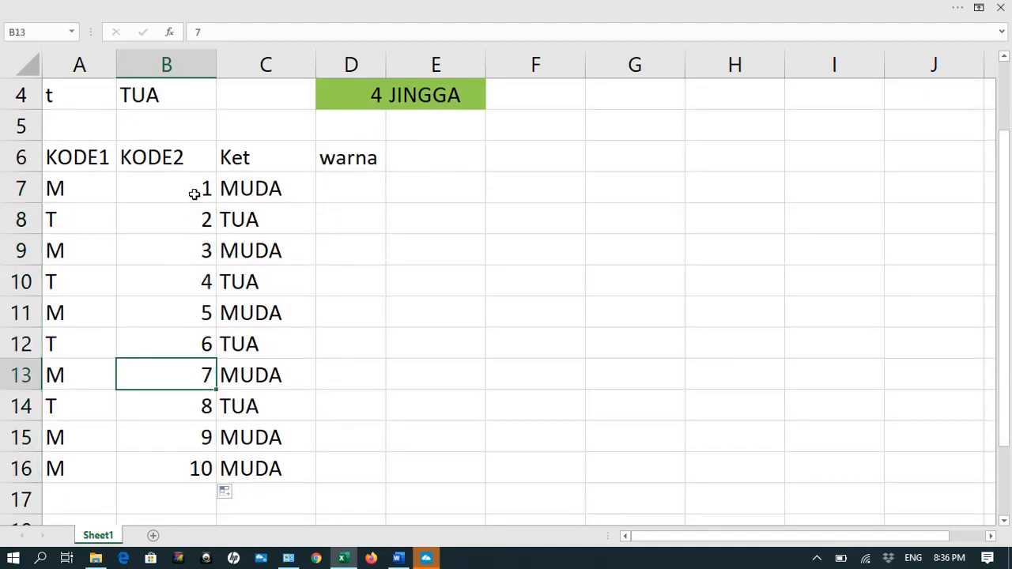
# Step: Copy the codes 1 to 4 from cells B7:B10 into cells B11:B14
pyautogui.moveTo(195, 192); pyautogui.dragTo(185, 278)
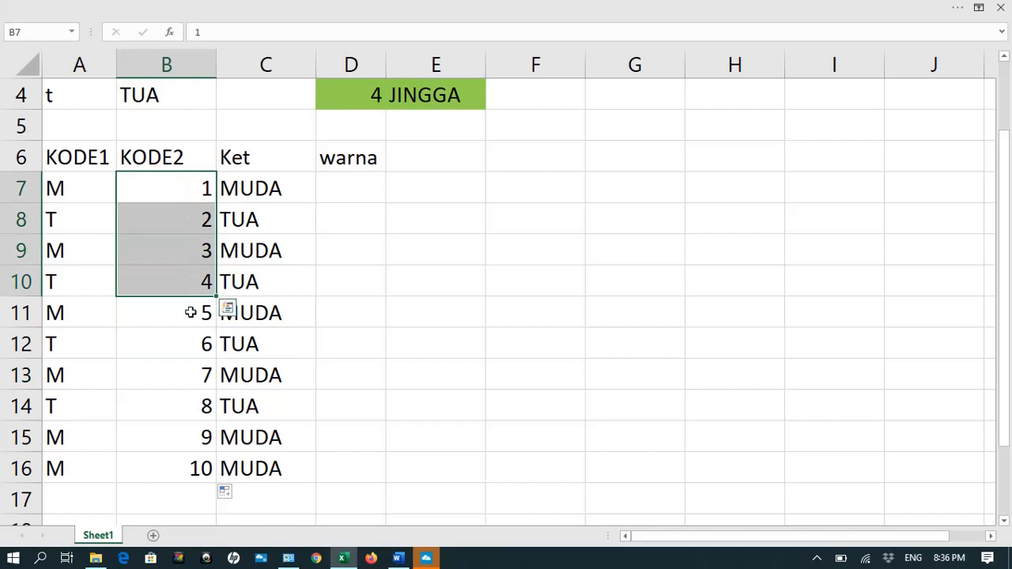
pyautogui.click(192, 310)
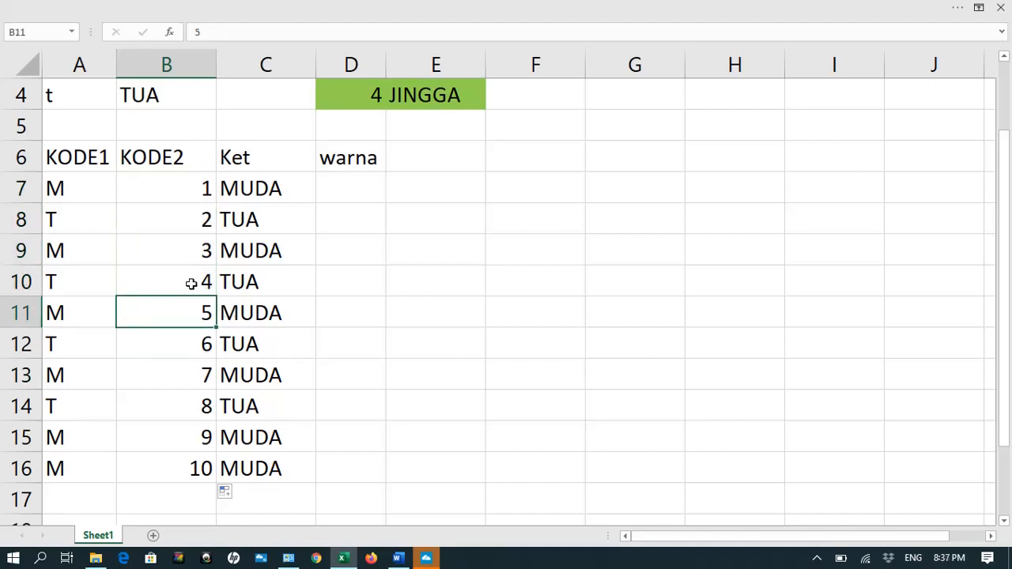
pyautogui.click(192, 282)
pyautogui.moveTo(186, 181); pyautogui.dragTo(201, 388)
# Step: Copy the codes 3 and 4 from cells B13:B14 into cells B15:B16
pyautogui.click(185, 411)
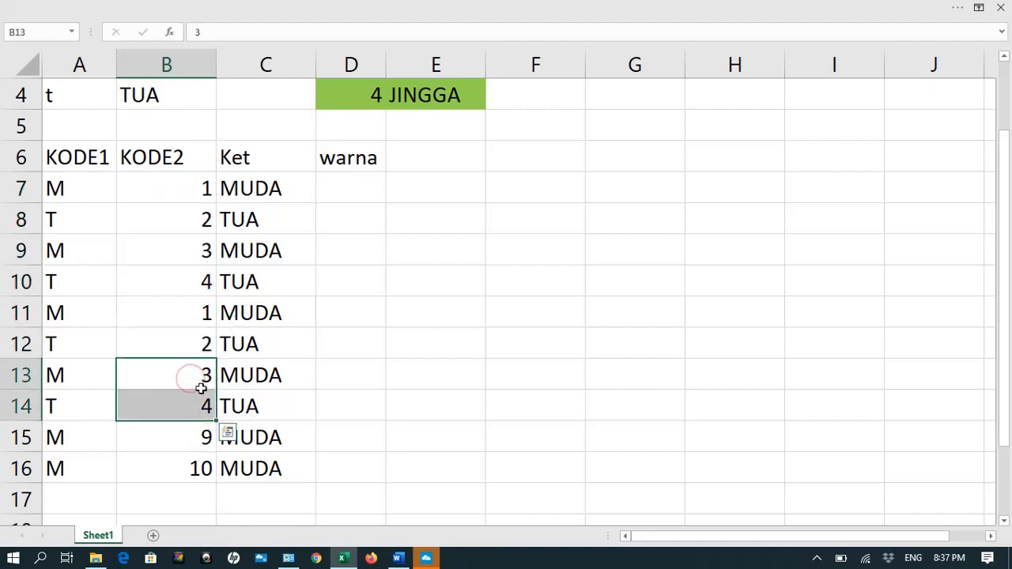
pyautogui.hotkey('ctrl', 'c')
pyautogui.click(203, 437)
pyautogui.hotkey('ctrl', 'v')
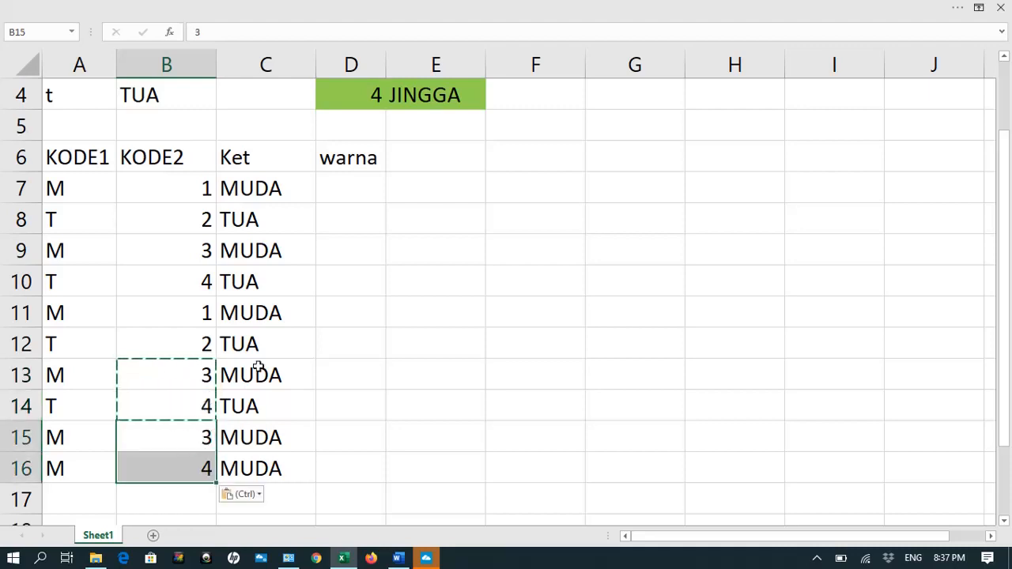
# Step: Start an IF formula in the warna column's cell D7 that returns "HIJAU" when B7 equals 1
pyautogui.click(289, 344)
pyautogui.click(321, 193)
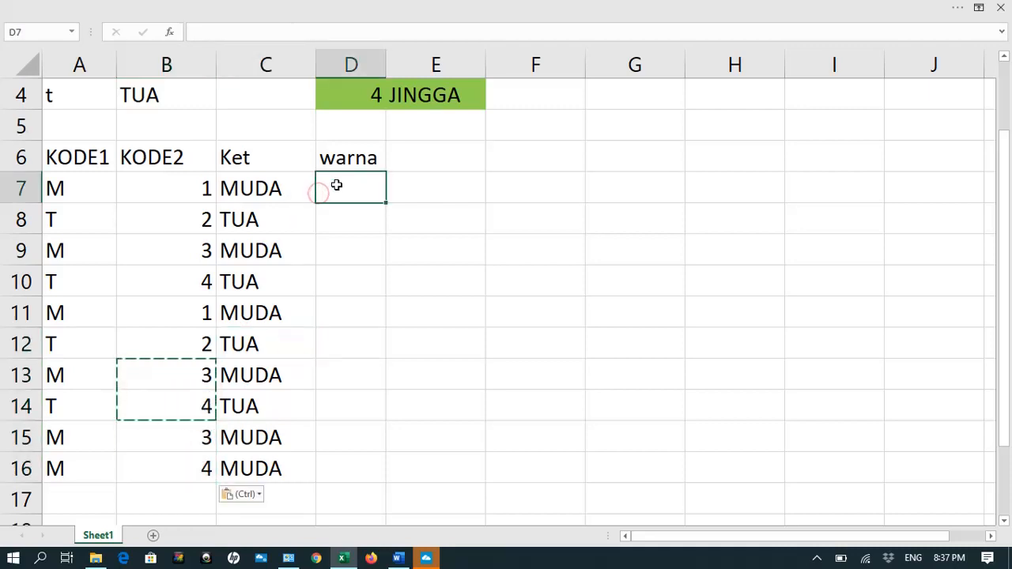
pyautogui.scroll(1, 334, 188)
pyautogui.scroll(-1, 381, 142)
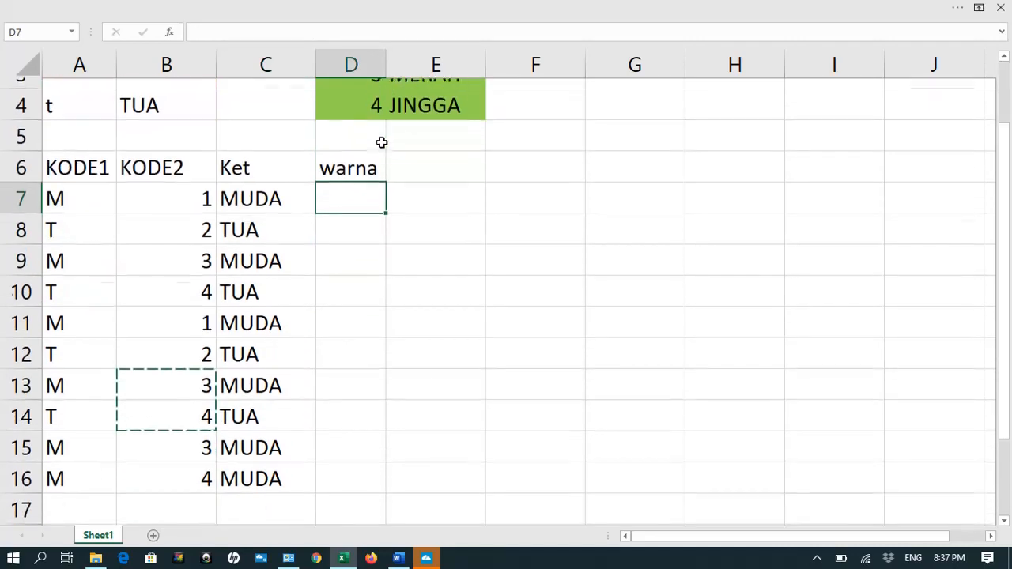
pyautogui.scroll(3, 382, 142)
pyautogui.click(389, 101)
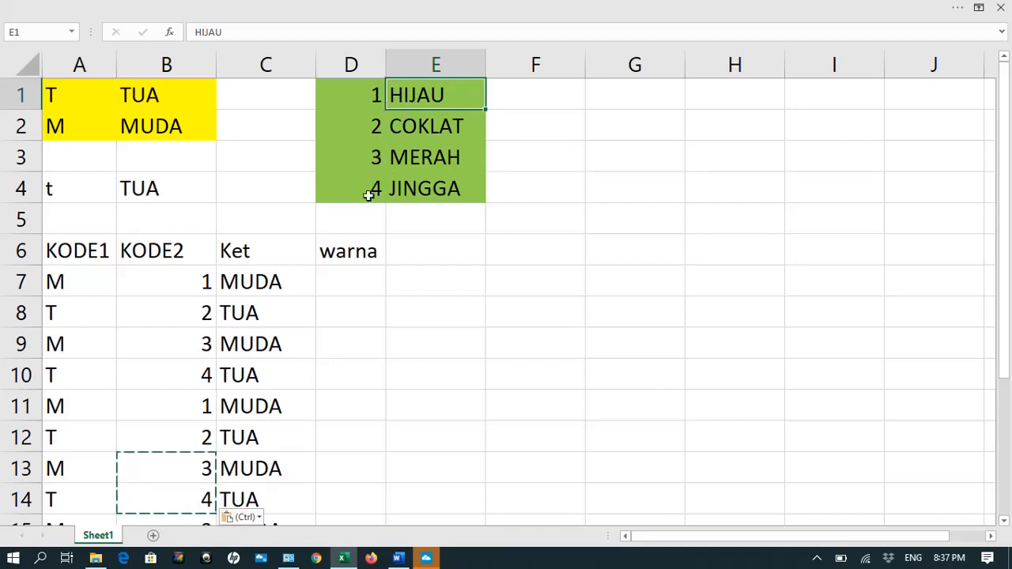
pyautogui.click(349, 281)
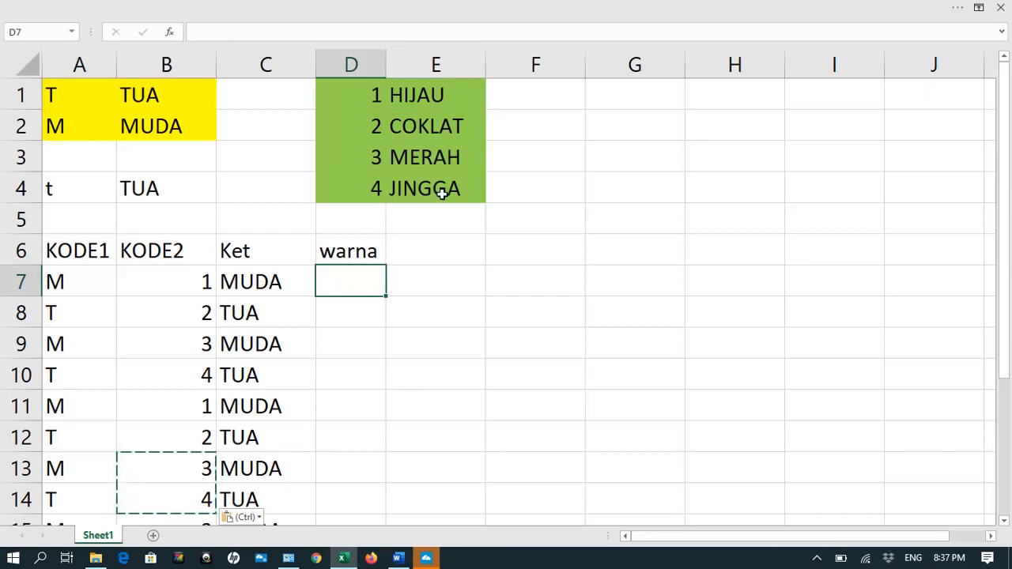
pyautogui.write('=IF(')
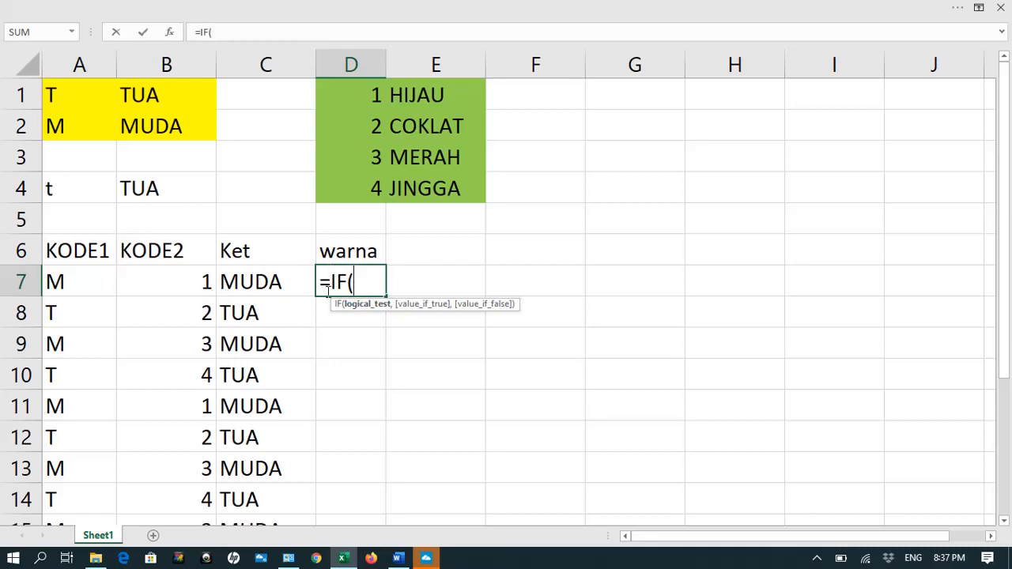
pyautogui.click(161, 278)
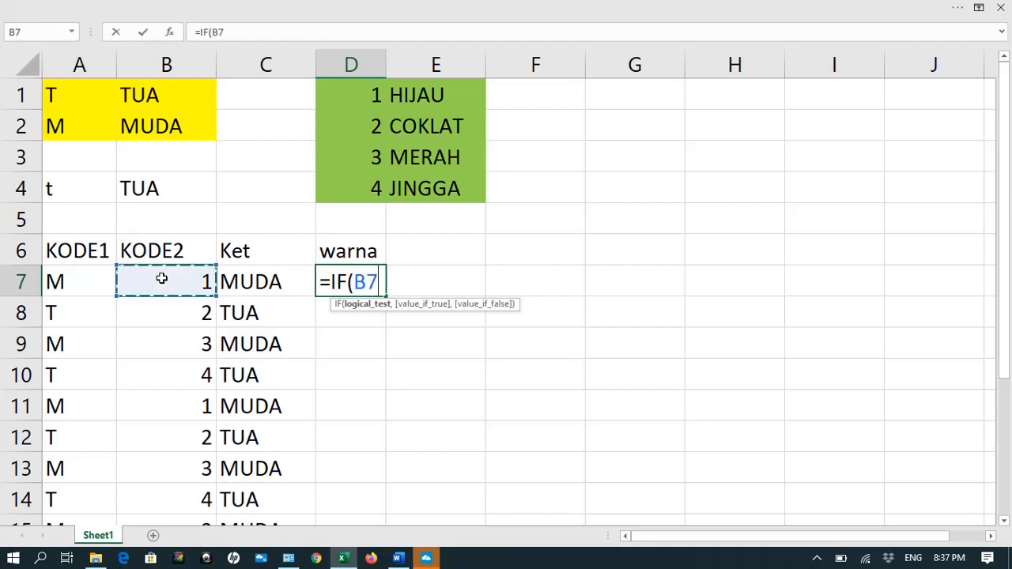
pyautogui.write('=')
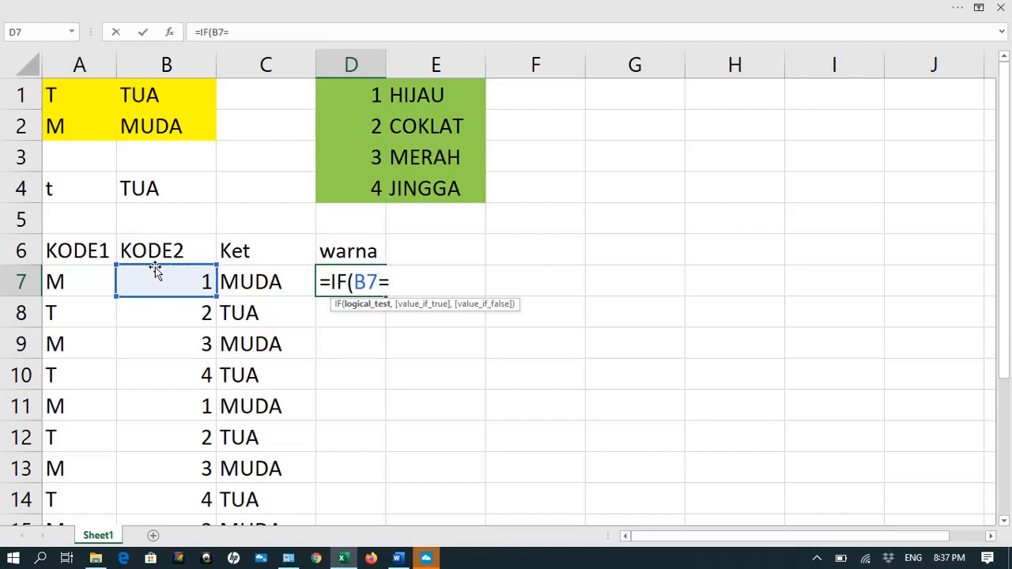
pyautogui.write('1,')
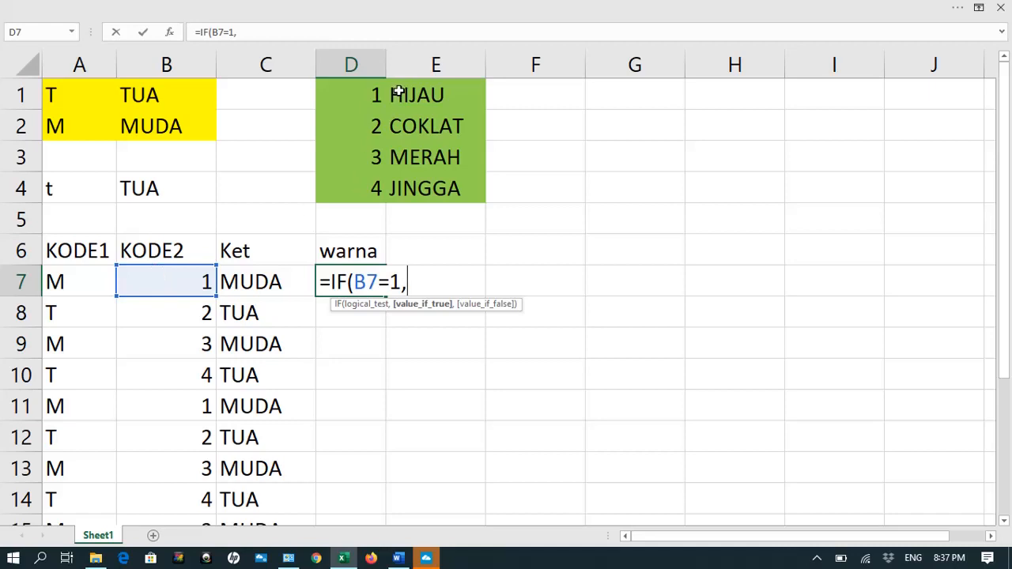
pyautogui.write('"HIJAU')
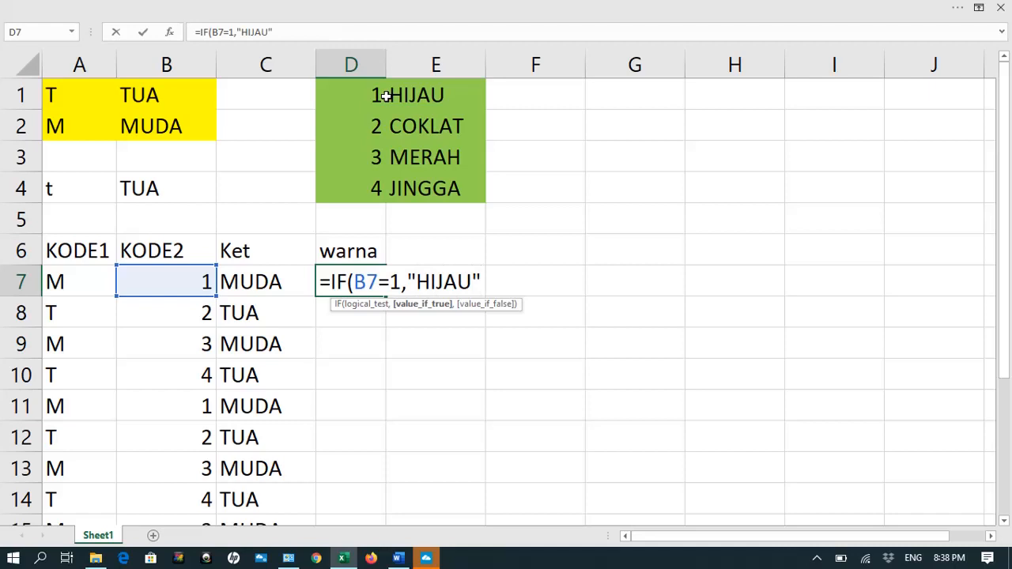
pyautogui.write('",')
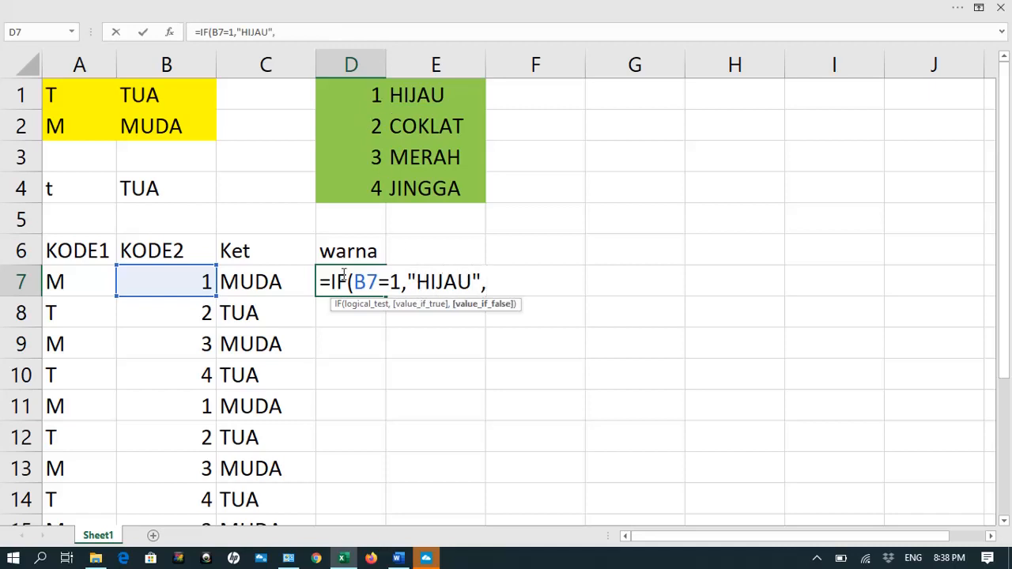
# Step: Append a copy of the IF(B7=1,"HIJAU", clause to D7's formula as a nested IF in the value-if-false position
pyautogui.moveTo(332, 280); pyautogui.dragTo(487, 282)
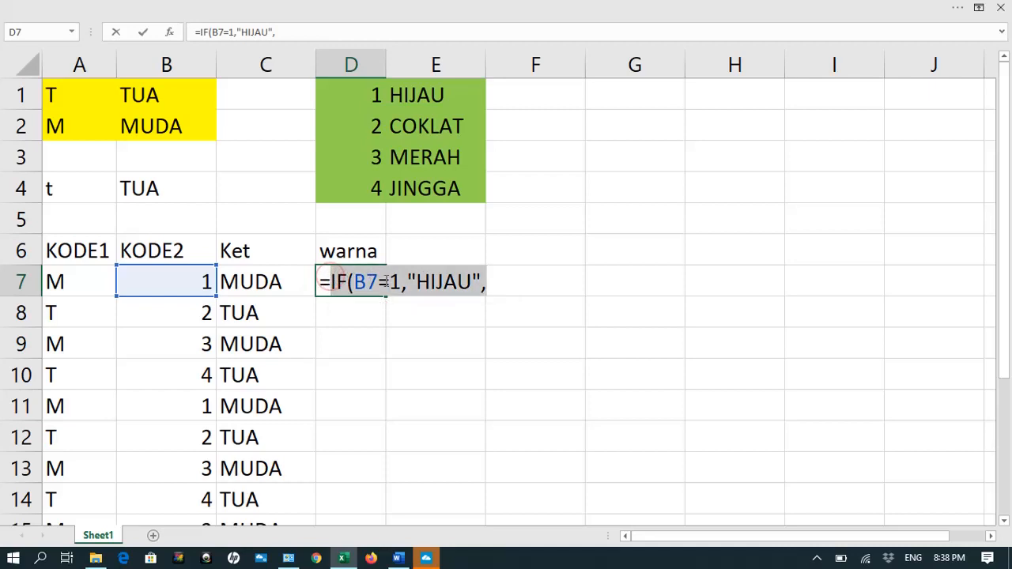
pyautogui.hotkey('ctrl', 'c')
pyautogui.click(486, 283)
pyautogui.hotkey('ctrl', 'v')
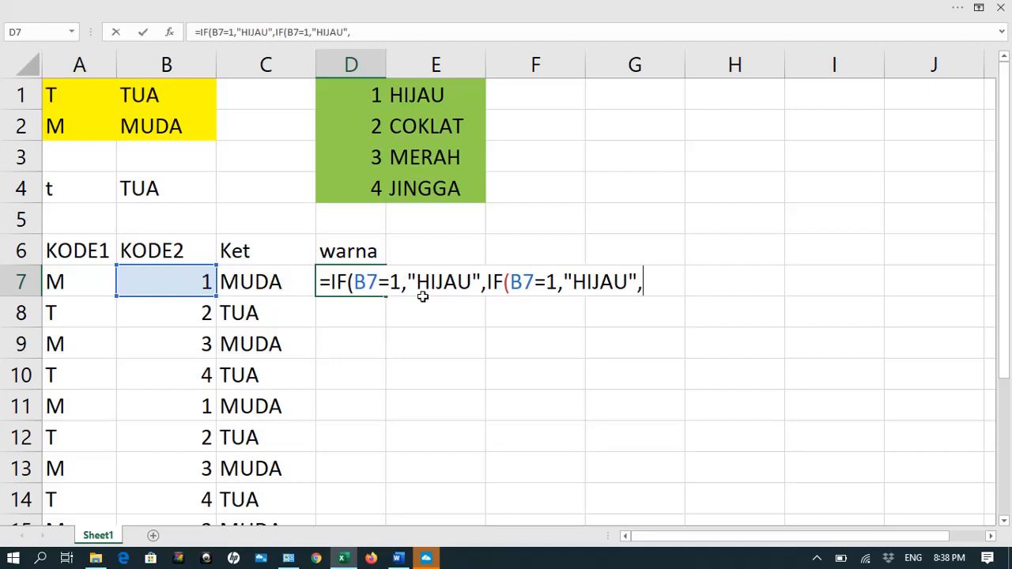
# Step: Change the nested IF in D7 to test B7=2 and return "COKLAT" if true
pyautogui.click(551, 283)
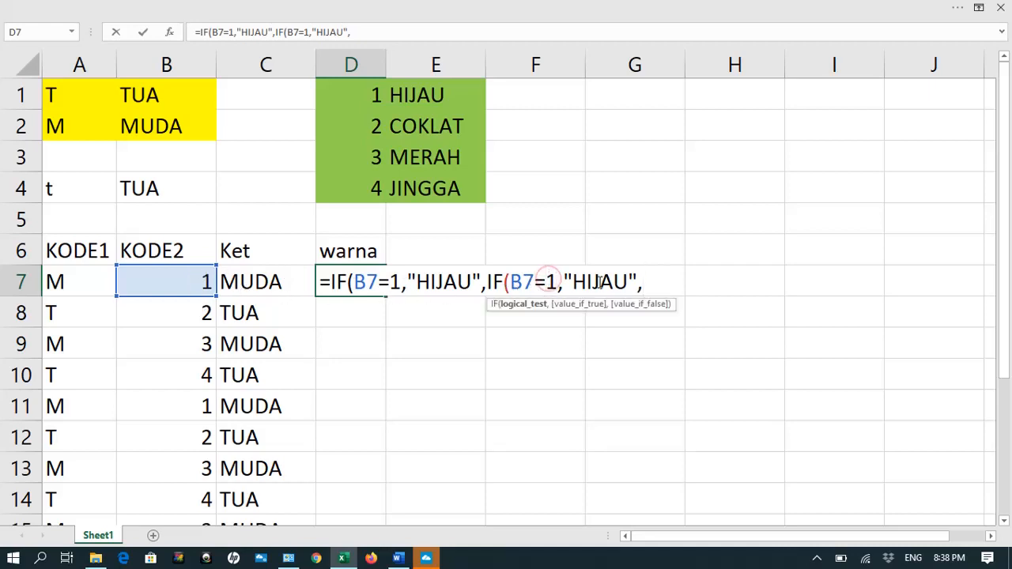
pyautogui.press('BackSpace')
pyautogui.write('2')
pyautogui.doubleClick(596, 283)
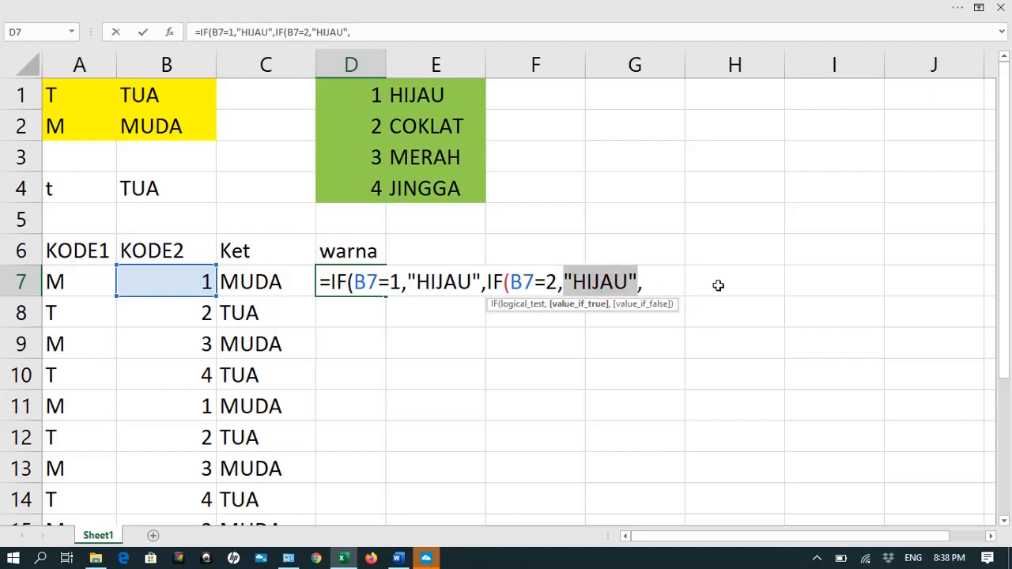
pyautogui.press('Right')
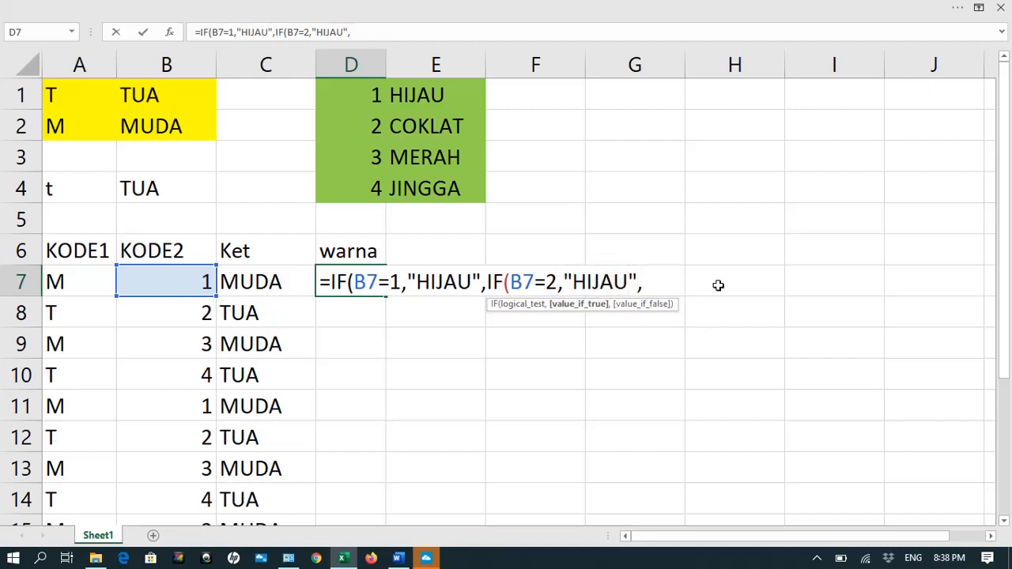
pyautogui.press('BackSpace')
pyautogui.press('BackSpace')
pyautogui.press('BackSpace')
pyautogui.press('BackSpace')
pyautogui.press('BackSpace')
pyautogui.write('COK')
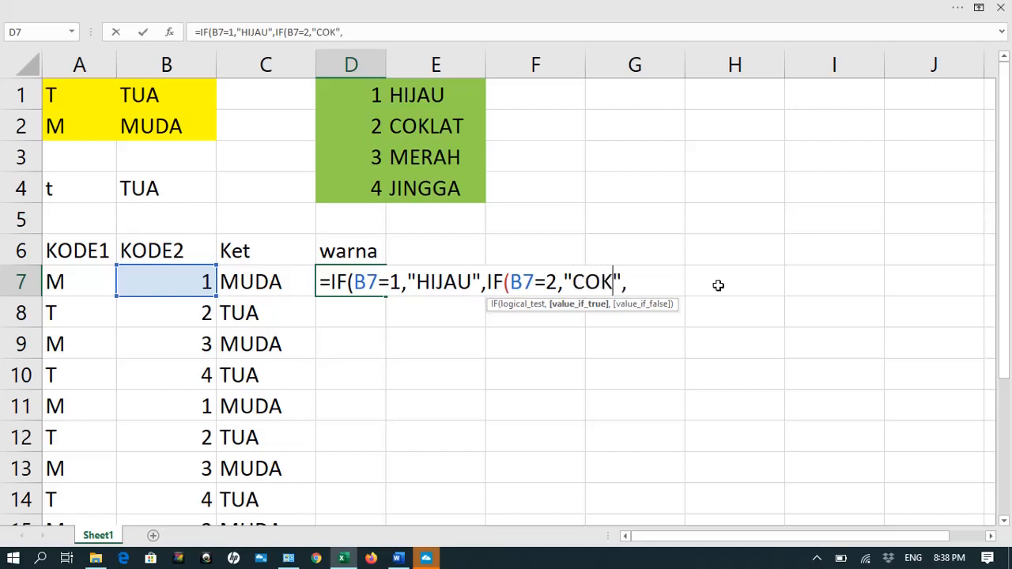
pyautogui.write('LAT')
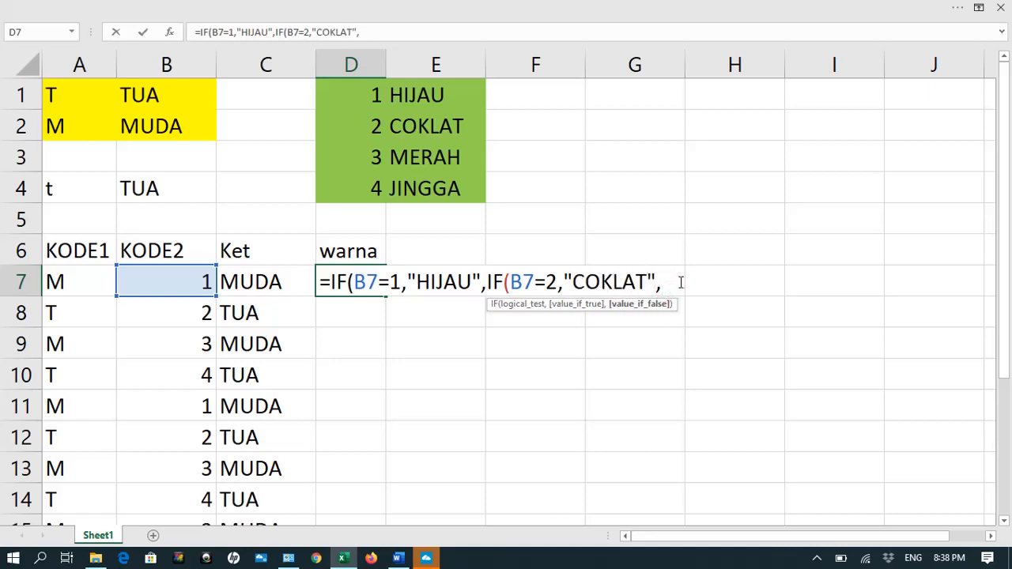
# Step: Add a third nested IF to D7's formula that returns "MERAH" when B7 equals 3
pyautogui.hotkey('ctrl', 'v')
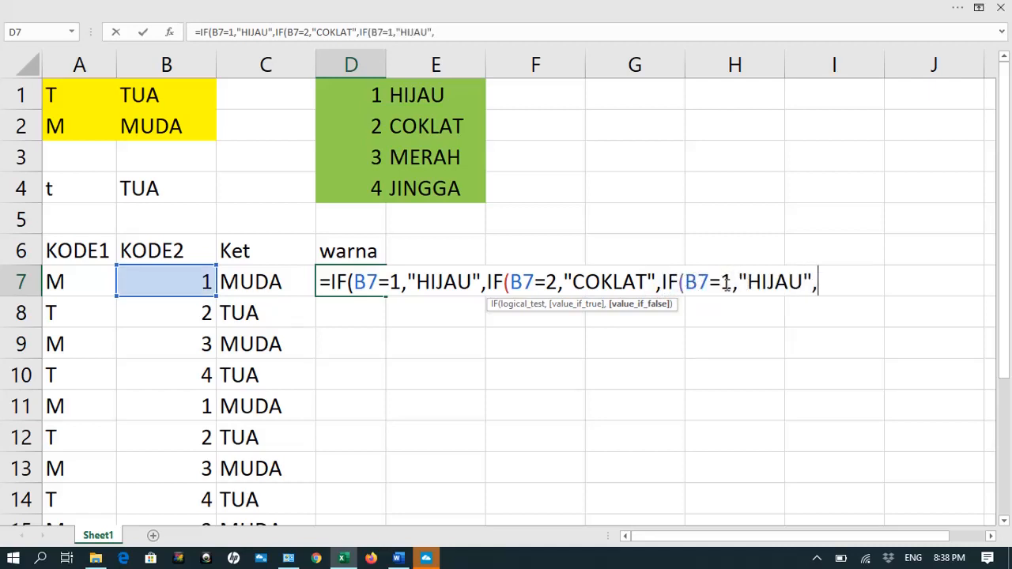
pyautogui.click(725, 285)
pyautogui.press('BackSpace')
pyautogui.write('3')
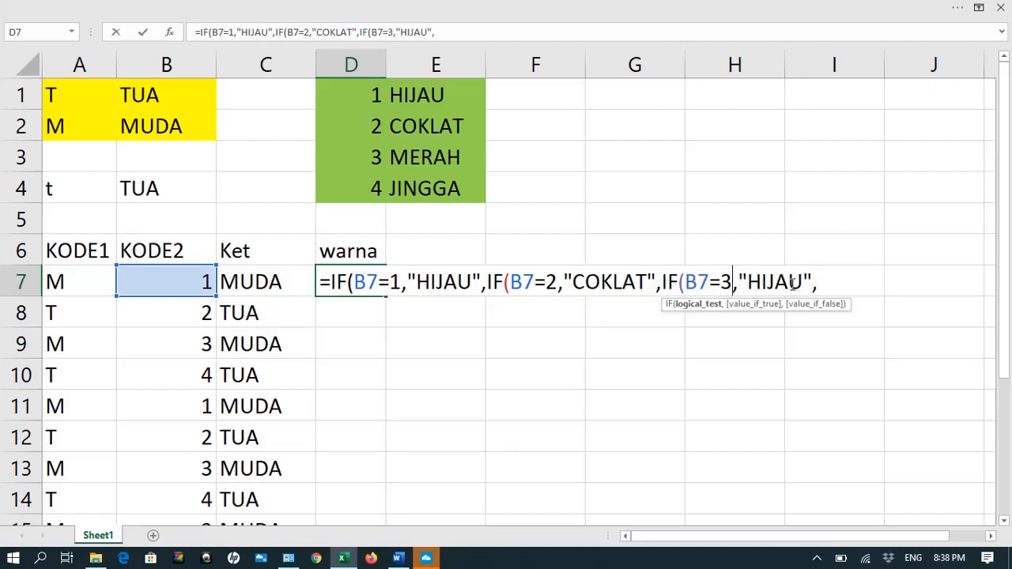
pyautogui.moveTo(749, 285); pyautogui.dragTo(805, 281)
pyautogui.press('BackSpace')
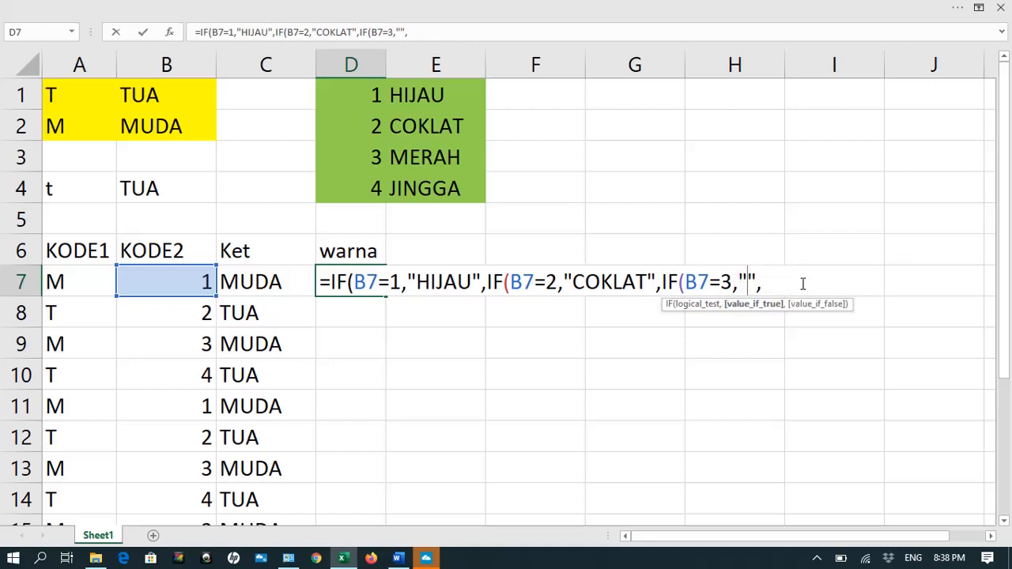
pyautogui.write('MERAH')
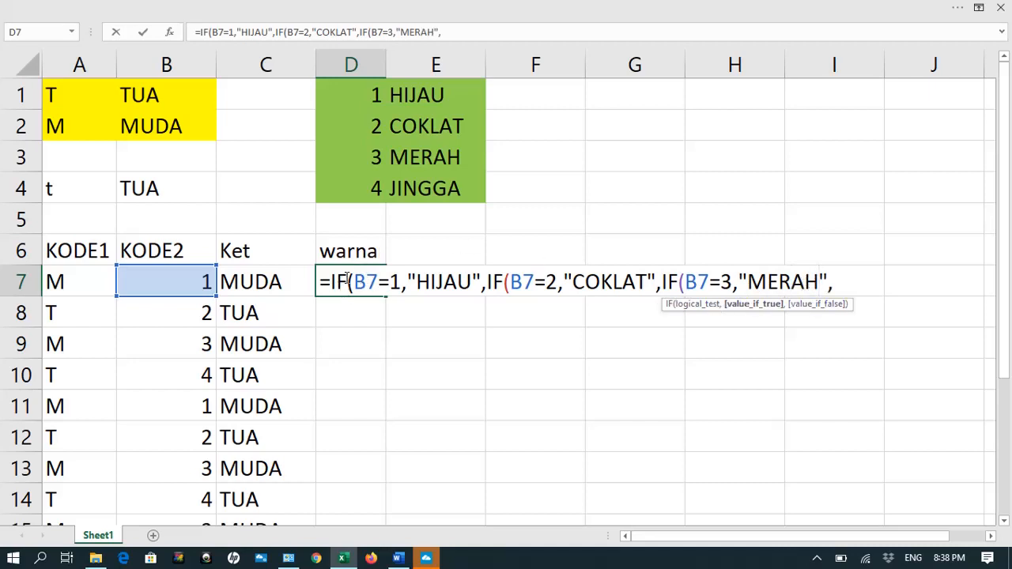
# Step: Add "JINGGA" as the value if false of the innermost IF in D7's formula
pyautogui.click(401, 286)
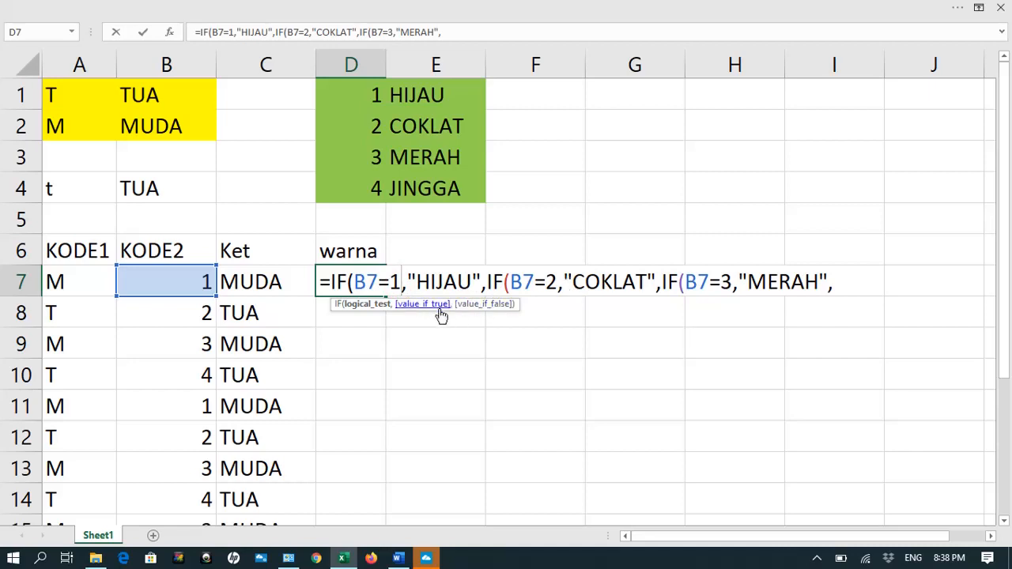
pyautogui.click(565, 286)
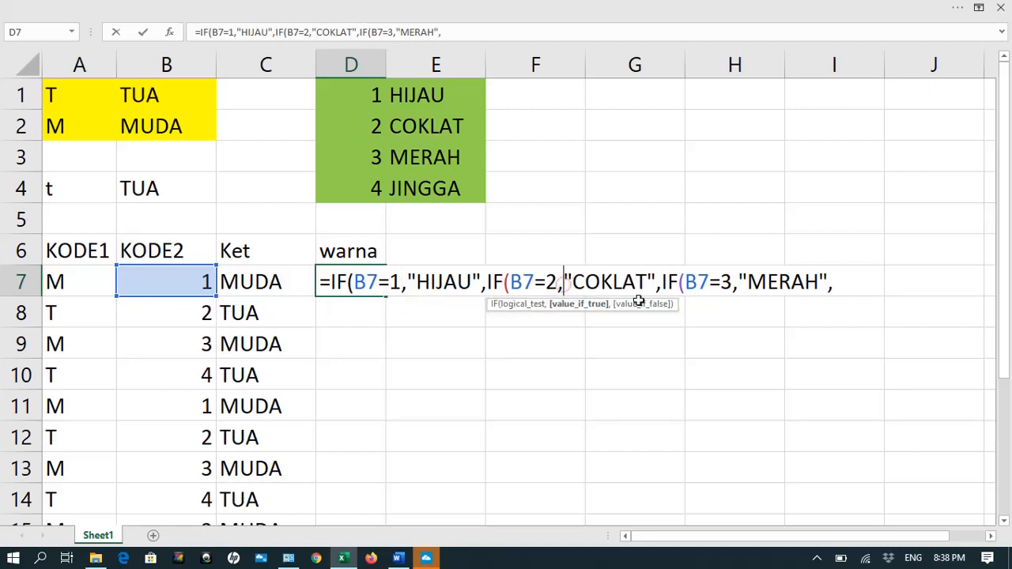
pyautogui.doubleClick(732, 283)
pyautogui.click(830, 286)
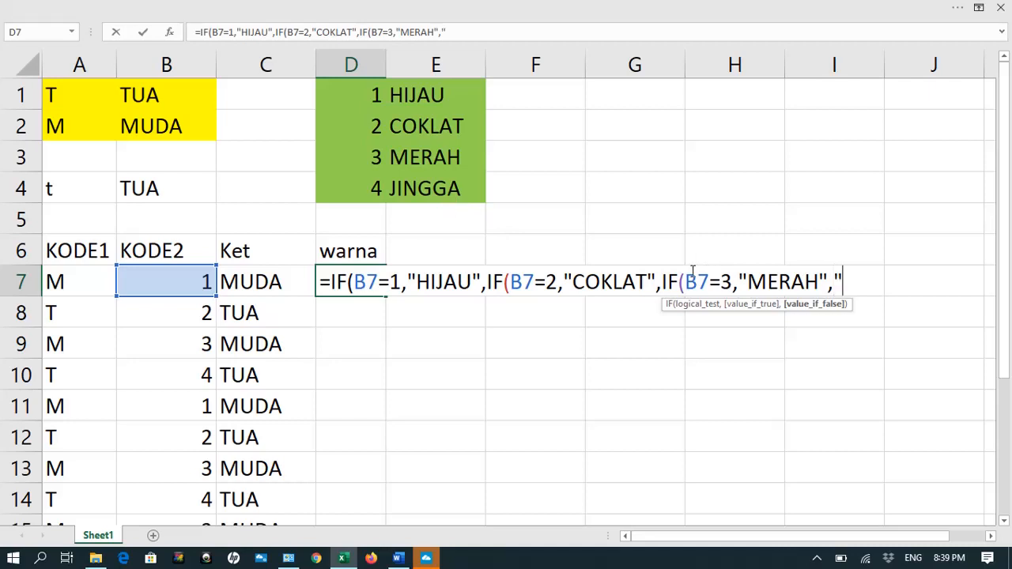
pyautogui.write('JINGGA')
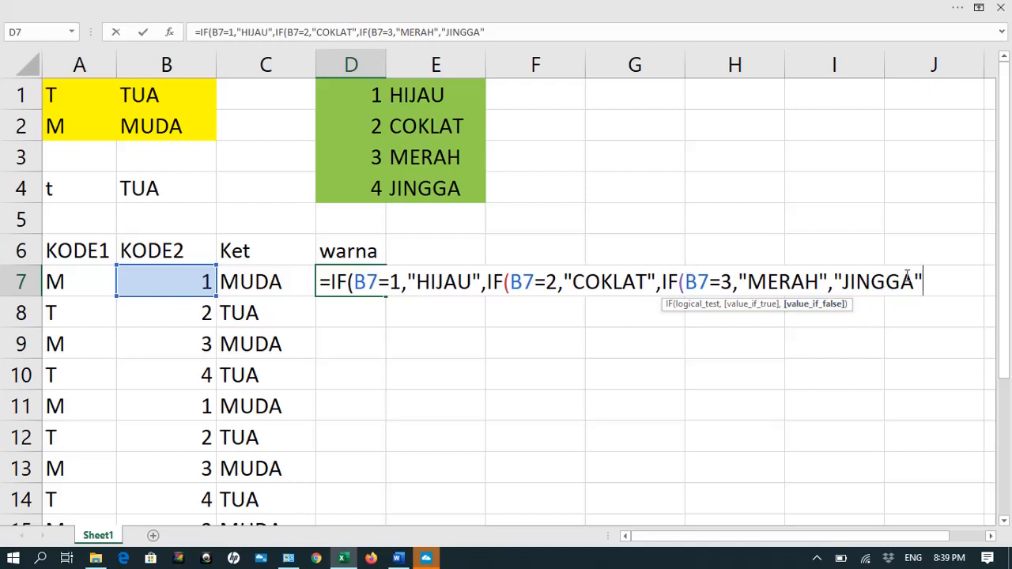
# Step: Close all three nested IFs in D7 with ")))" and commit the formula
pyautogui.click(349, 286)
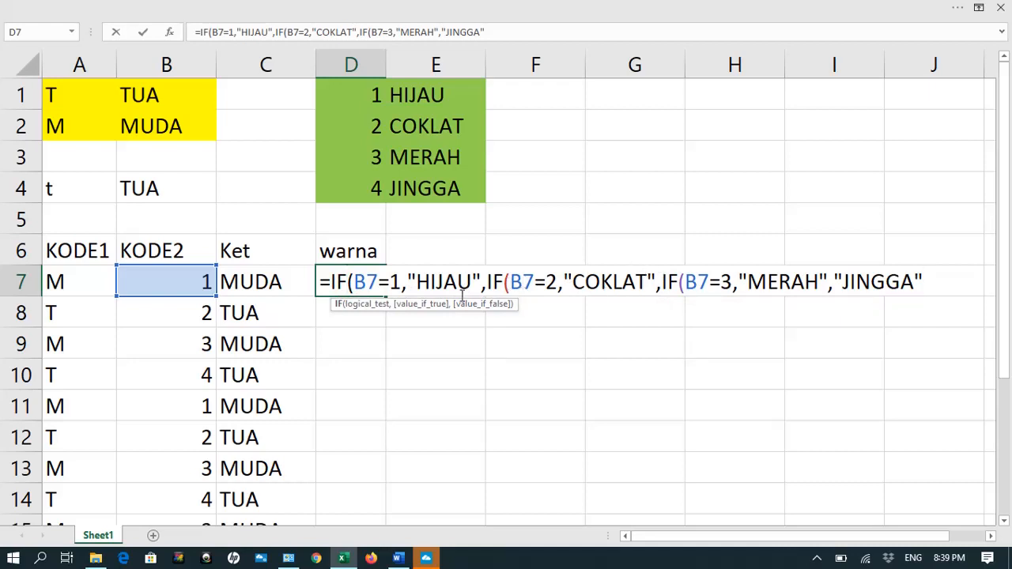
pyautogui.doubleClick(927, 277)
pyautogui.click(925, 279)
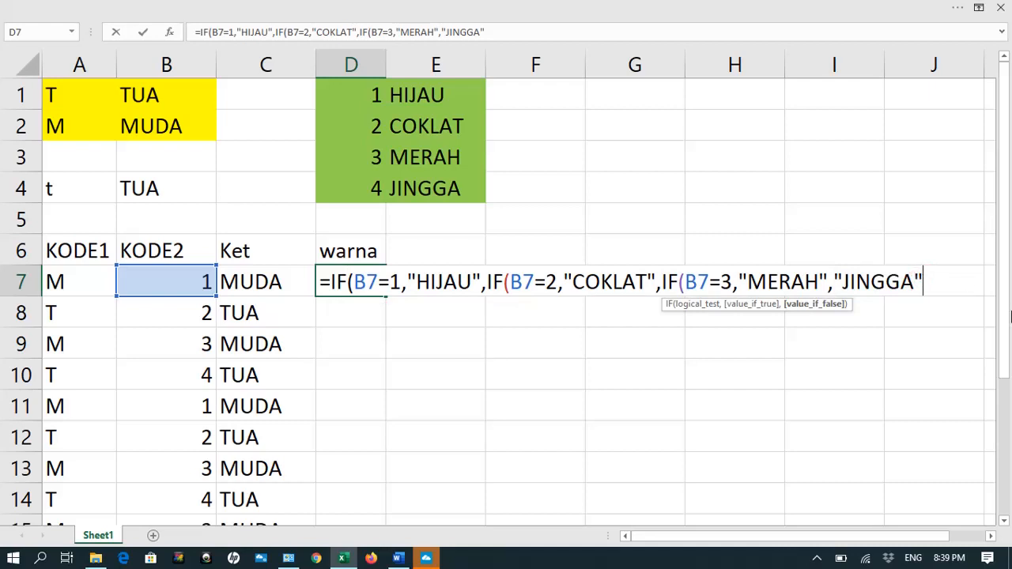
pyautogui.write(')))')
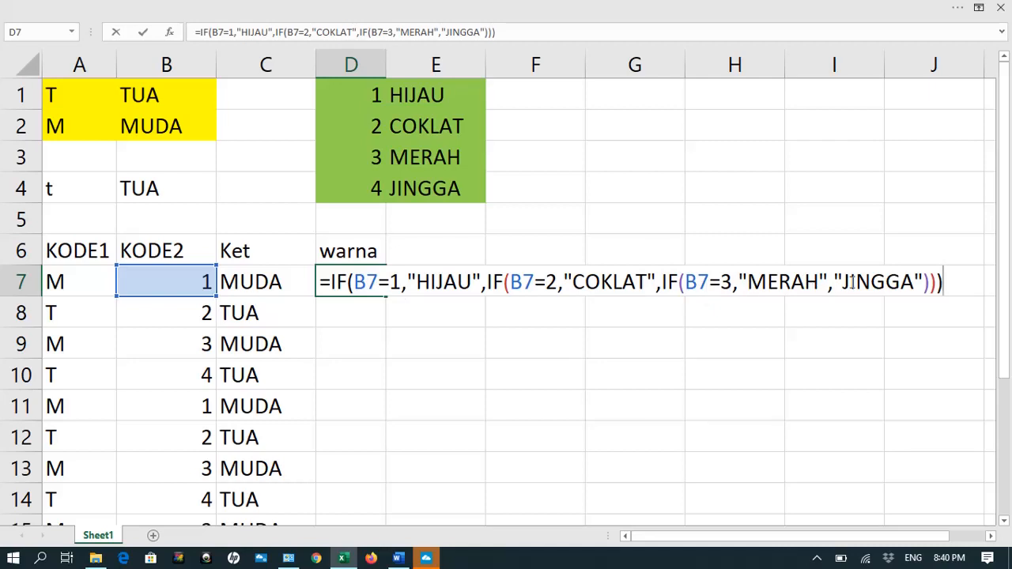
pyautogui.press('Return')
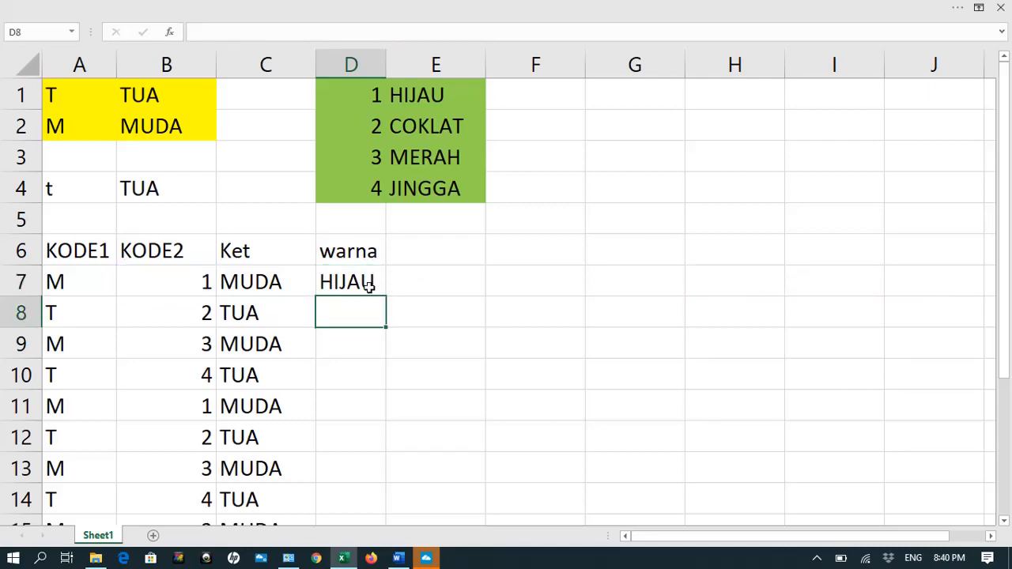
# Step: Fill D7's formula down the warna column and auto-fit the width of column D
pyautogui.click(368, 287)
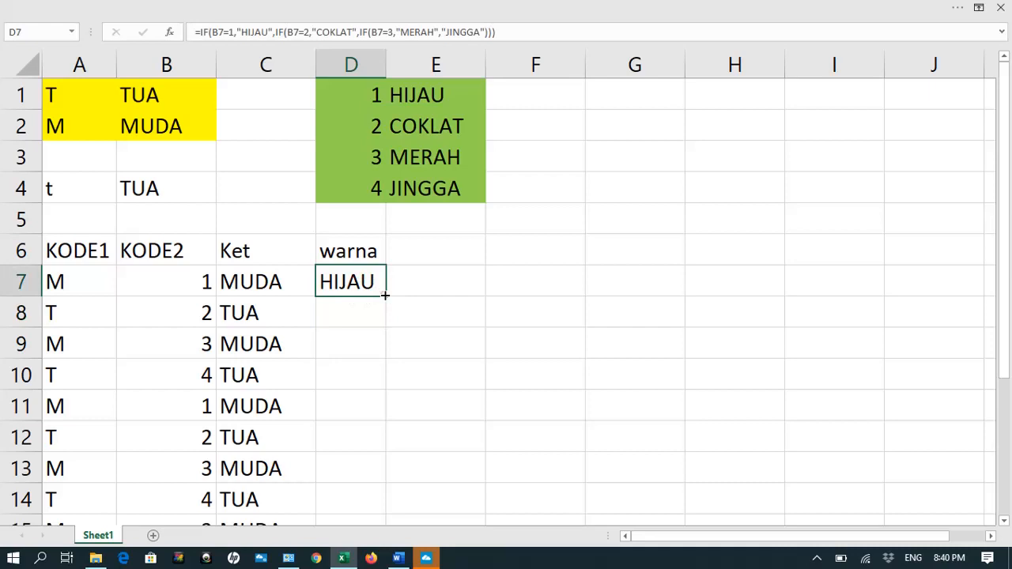
pyautogui.doubleClick(385, 295)
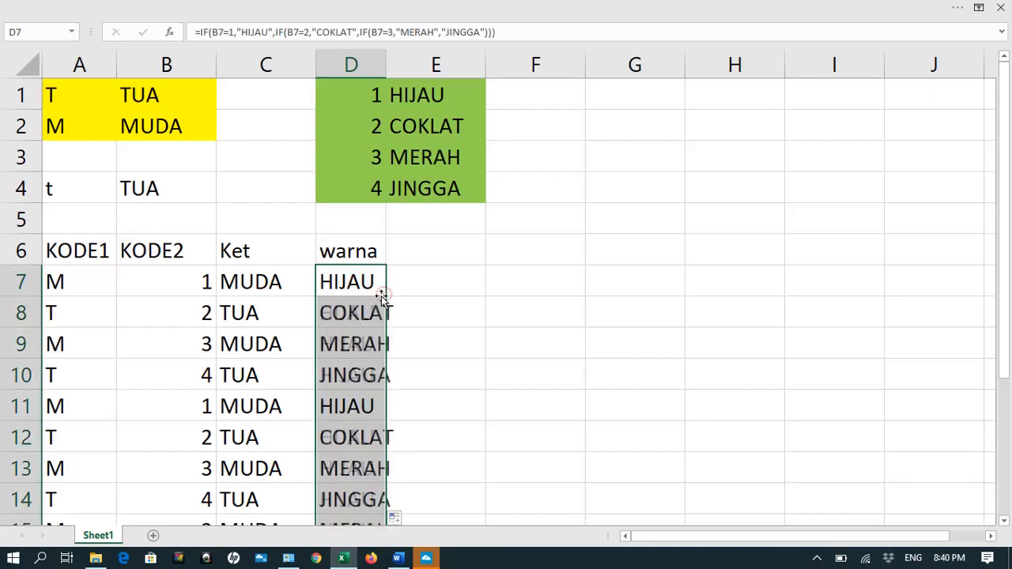
pyautogui.doubleClick(389, 70)
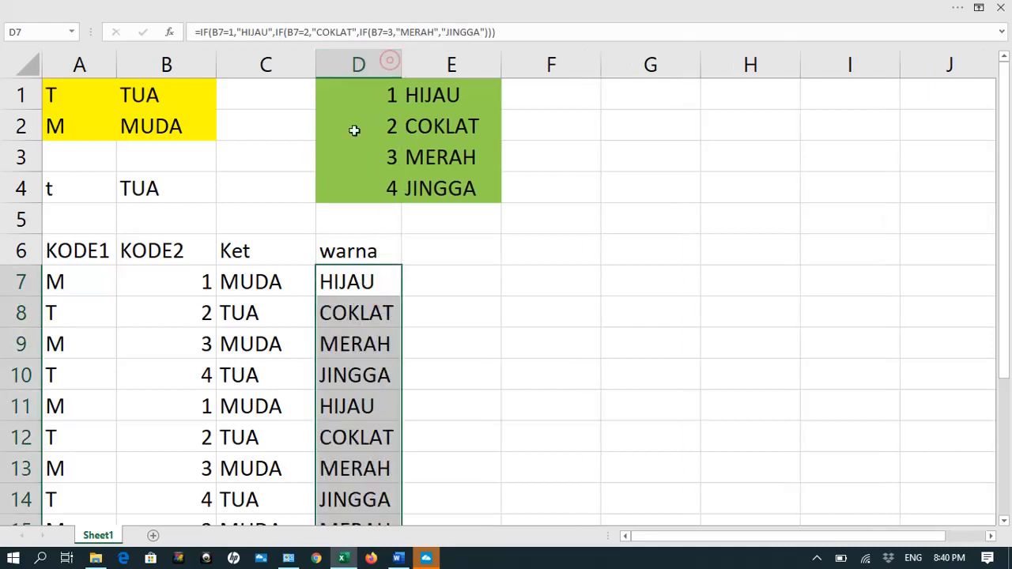
# Step: Examine the KODE2 cell references in the nested IF formulas in D7, D8 and D9
pyautogui.click(338, 313)
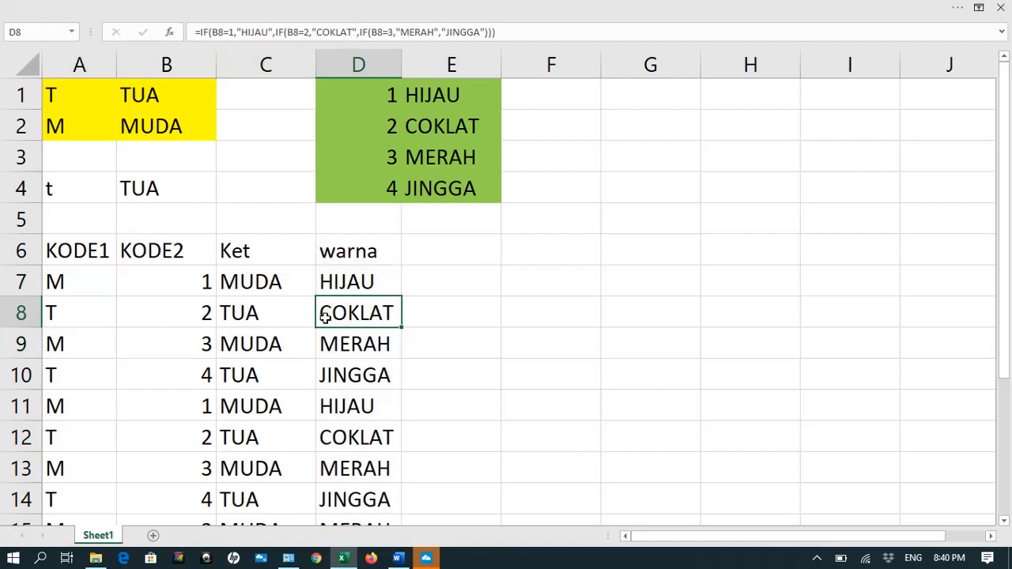
pyautogui.click(527, 37)
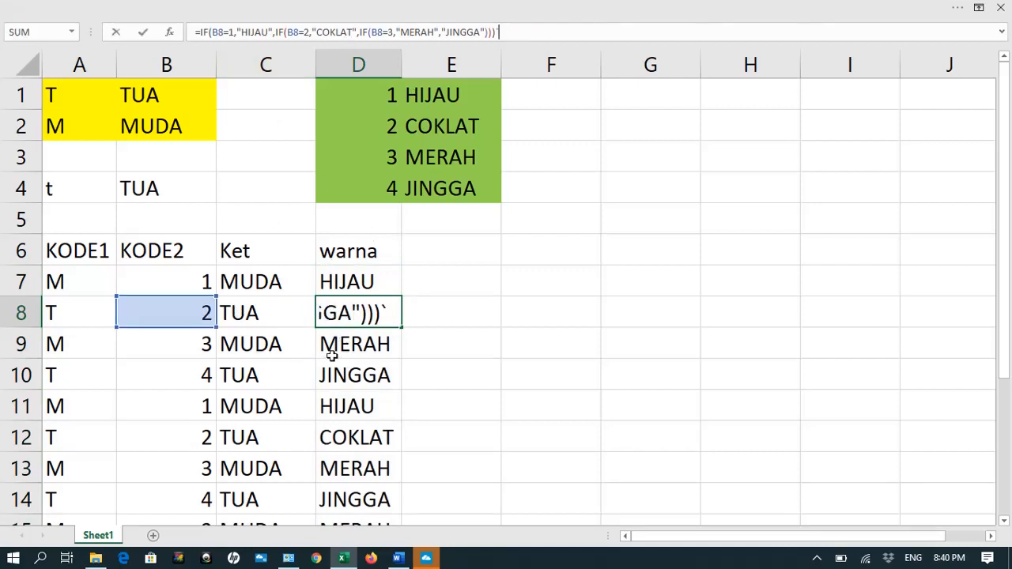
pyautogui.press('Escape')
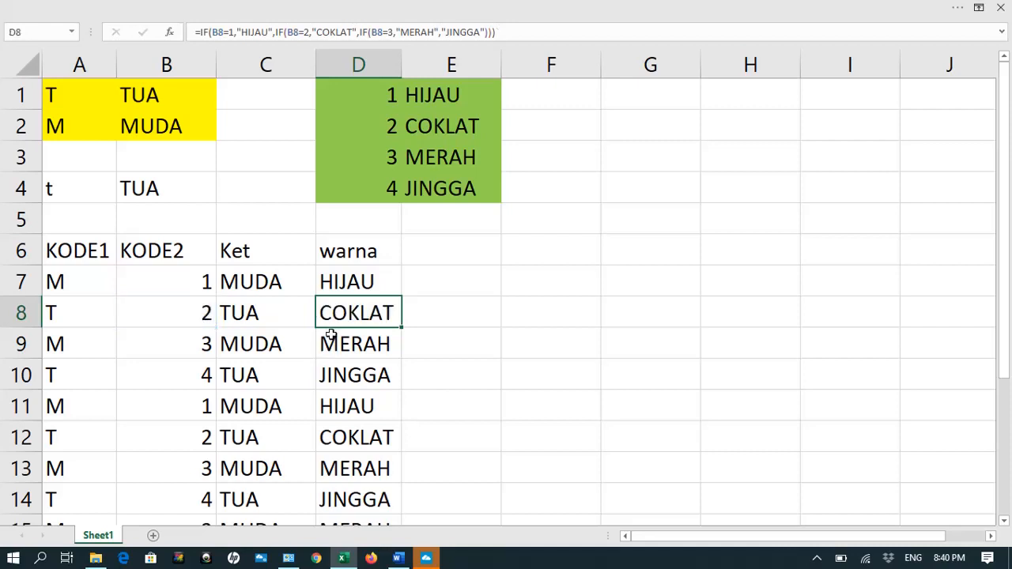
pyautogui.press('F2')
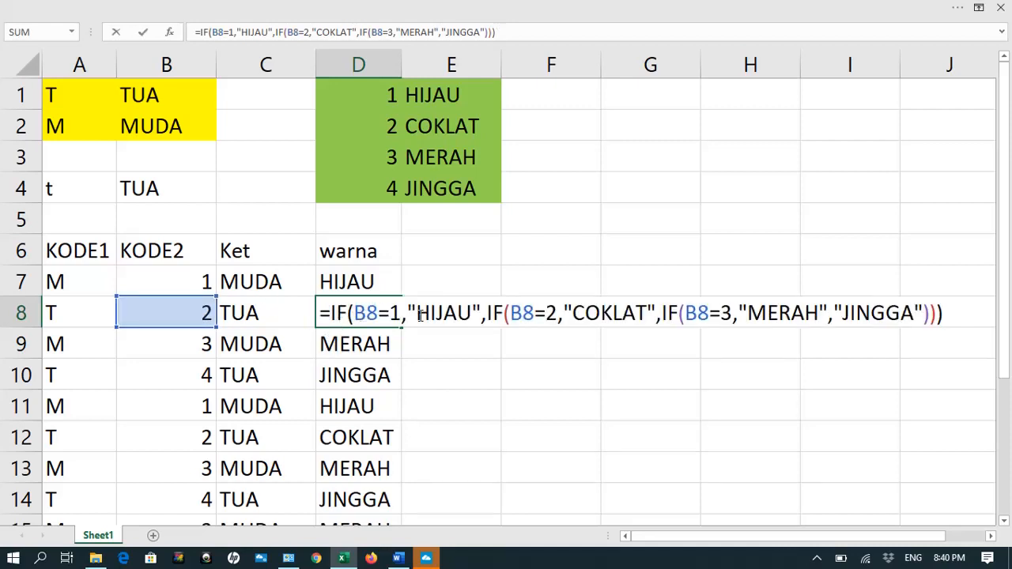
pyautogui.press('Escape')
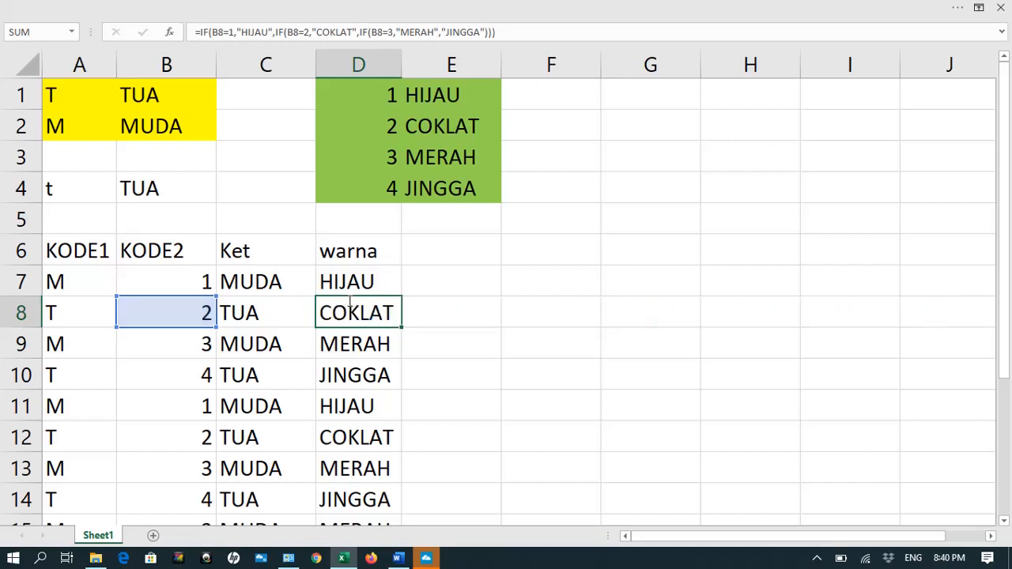
pyautogui.click(367, 286)
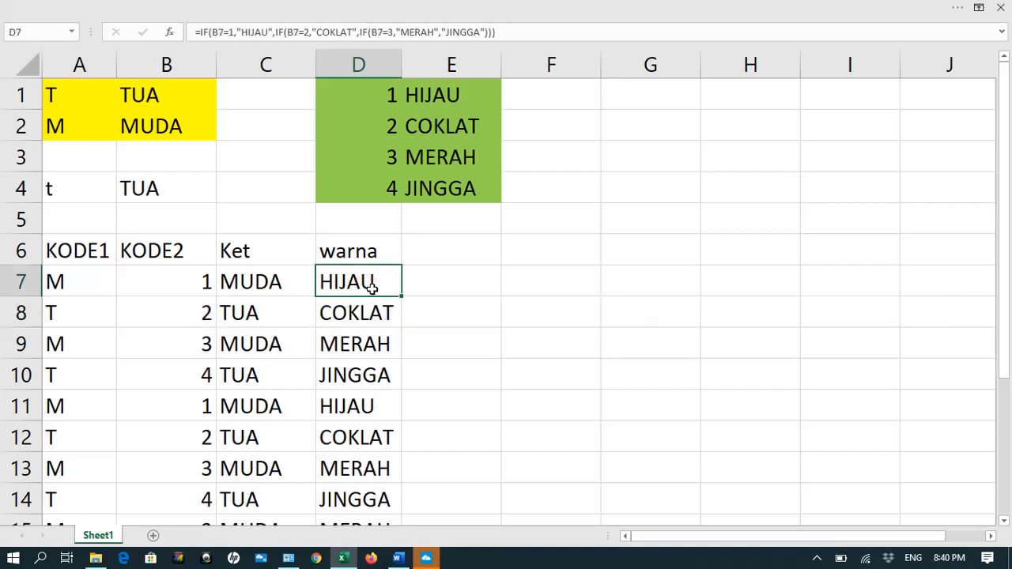
pyautogui.press('F2')
pyautogui.click(368, 311)
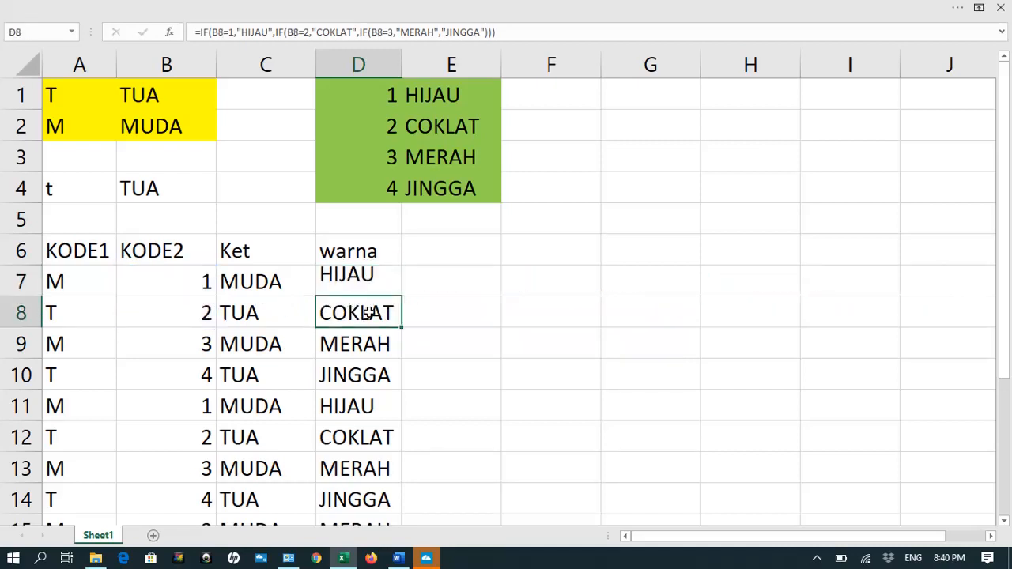
pyautogui.click(364, 343)
pyautogui.press('F2')
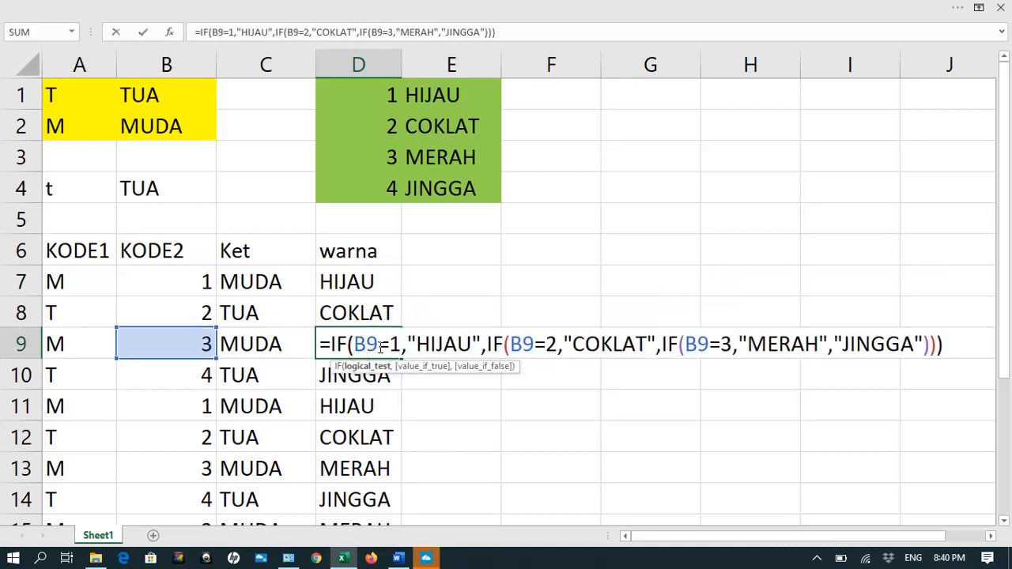
pyautogui.press('Escape')
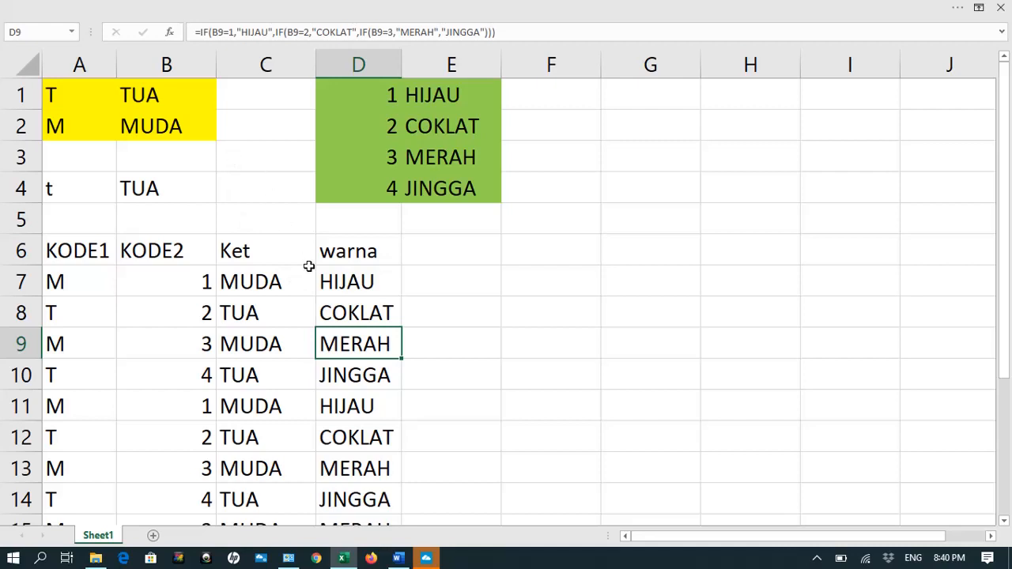
# Step: Examine the first logical test in D7's formula and the KODE2 cell it refers to
pyautogui.click(338, 285)
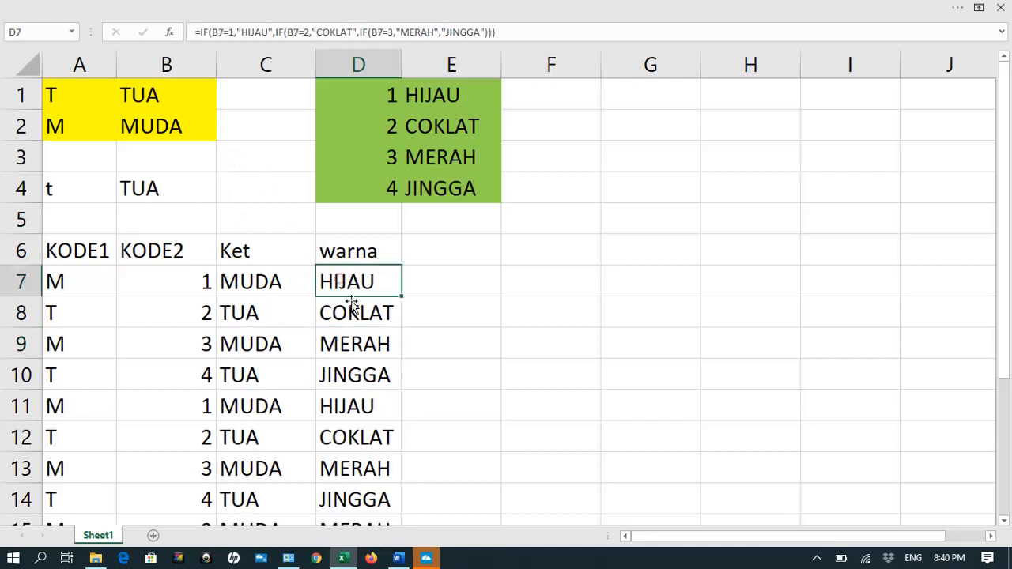
pyautogui.doubleClick(341, 281)
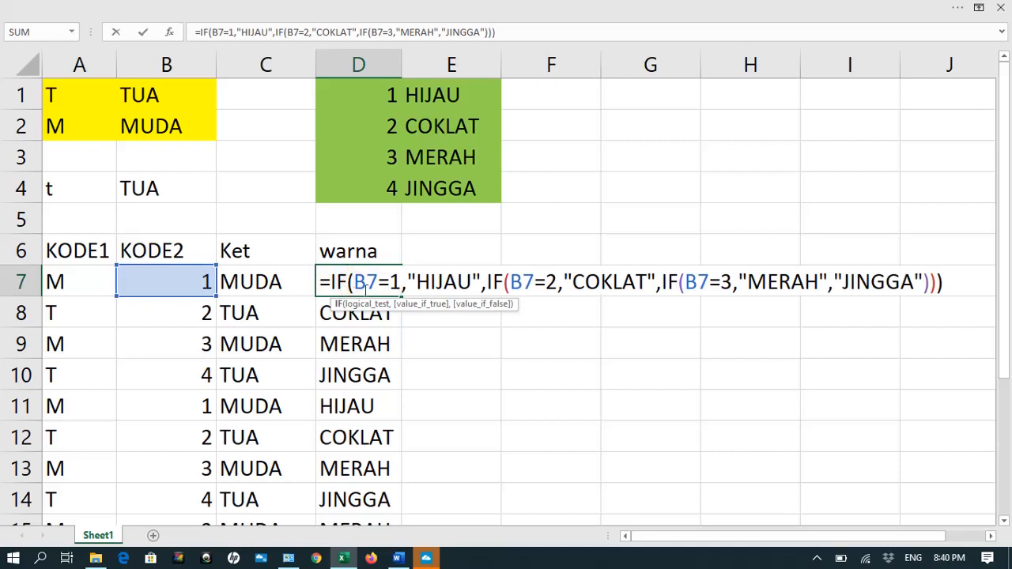
pyautogui.click(391, 286)
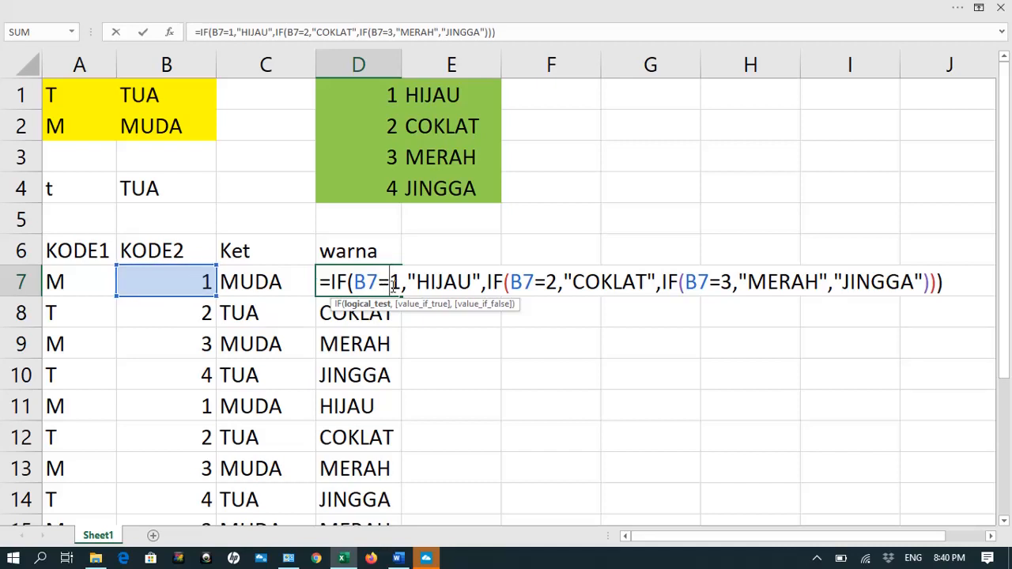
pyautogui.click(204, 290)
pyautogui.press('Escape')
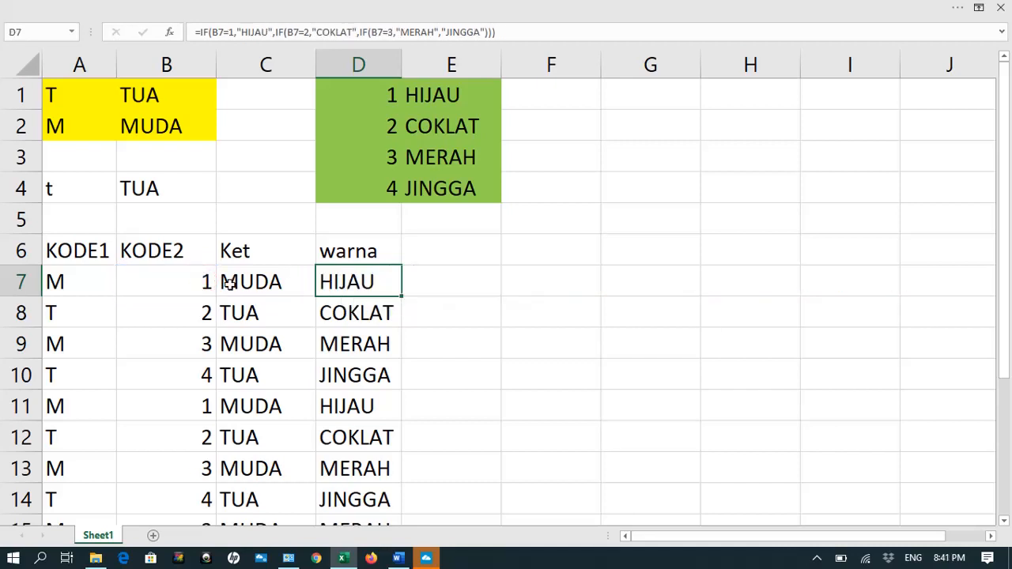
# Step: Convert the 1 in B7 to text with a leading apostrophe and check D7's formula against it
pyautogui.click(183, 275)
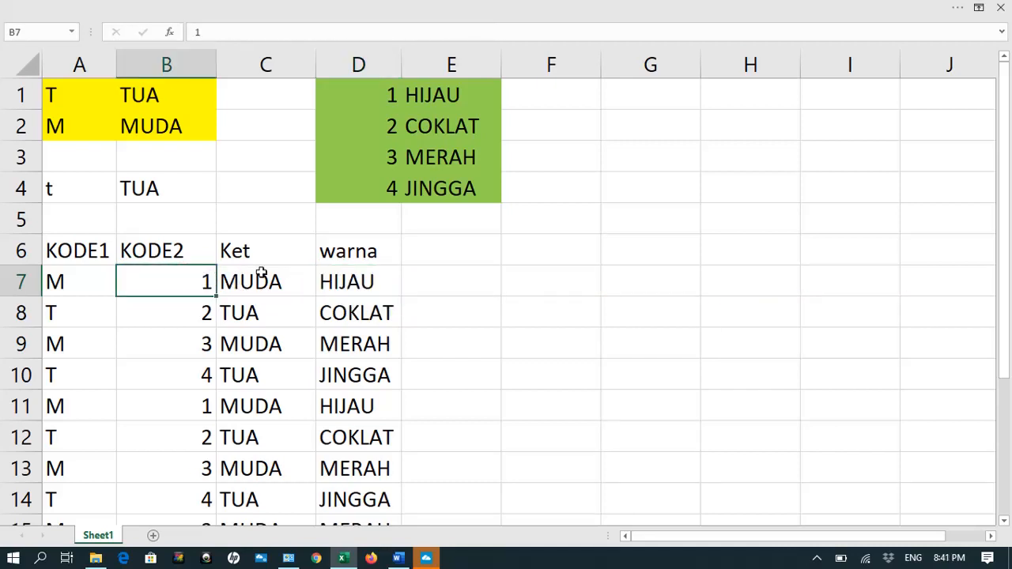
pyautogui.write("'")
pyautogui.press('Return')
pyautogui.click(183, 284)
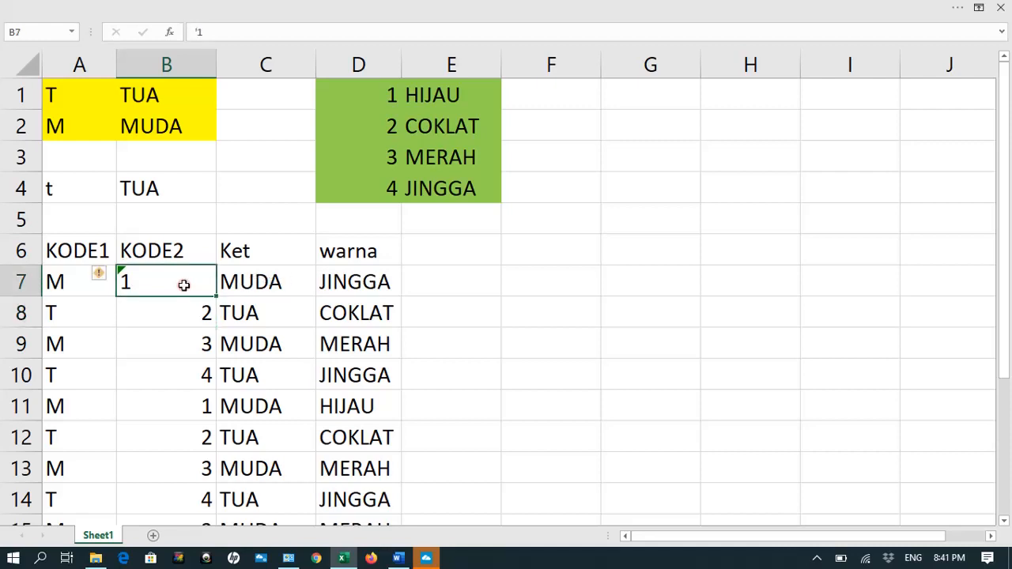
pyautogui.click(355, 282)
pyautogui.doubleClick(347, 284)
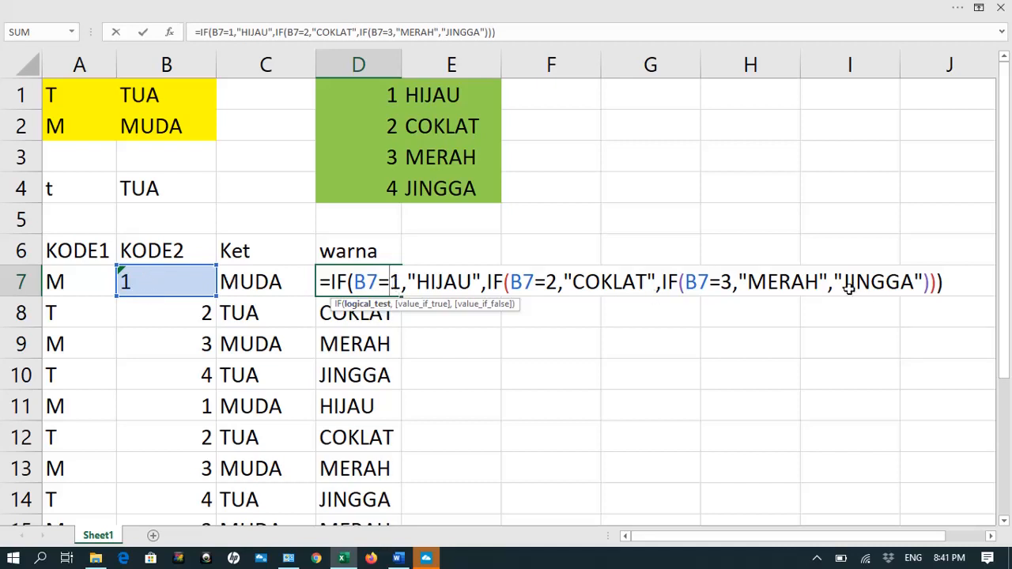
pyautogui.press('Escape')
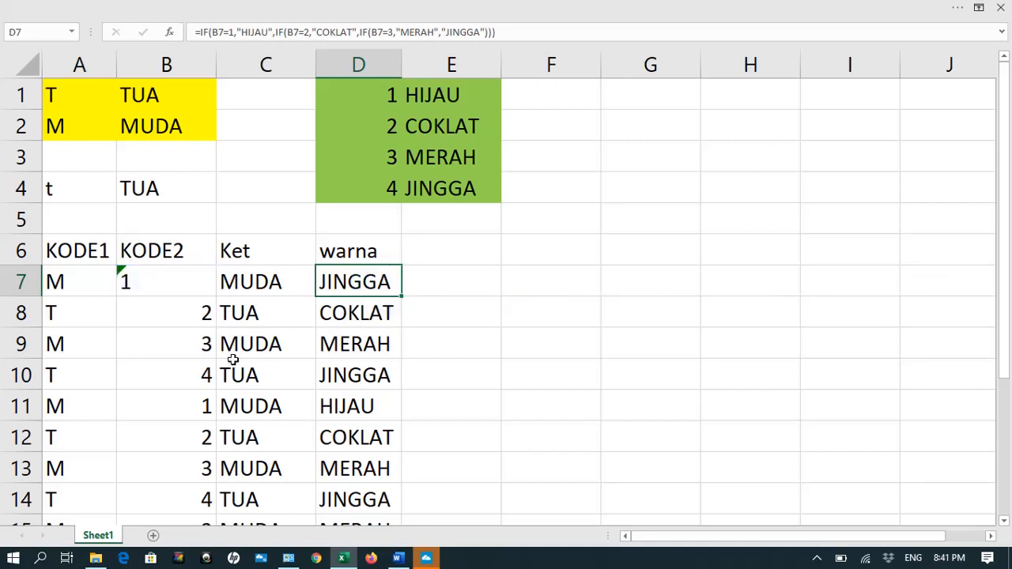
# Step: Set the KODE2 value in B8 to 5 and check how D8's formula handles it
pyautogui.click(196, 320)
pyautogui.write('5')
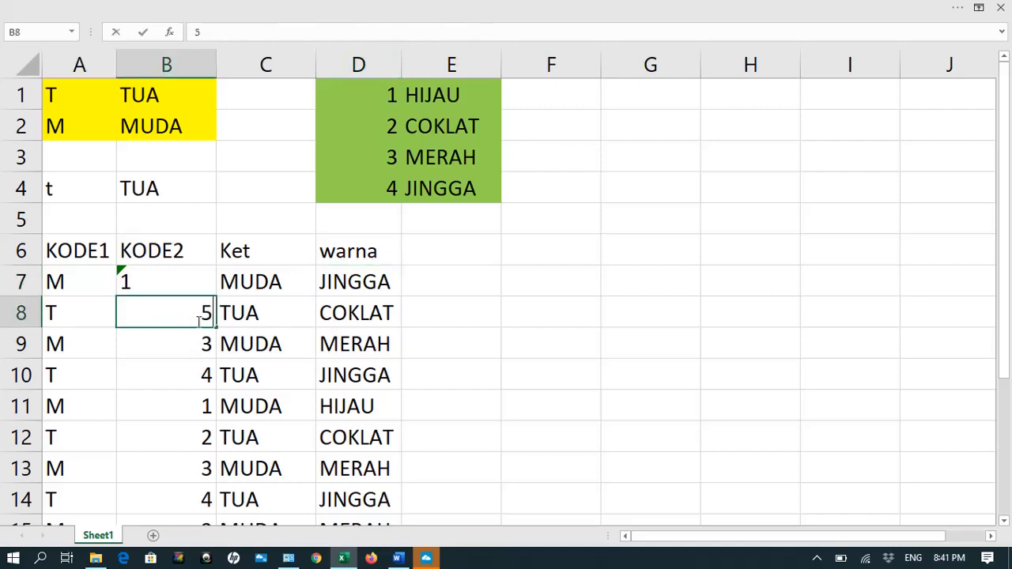
pyautogui.press('Return')
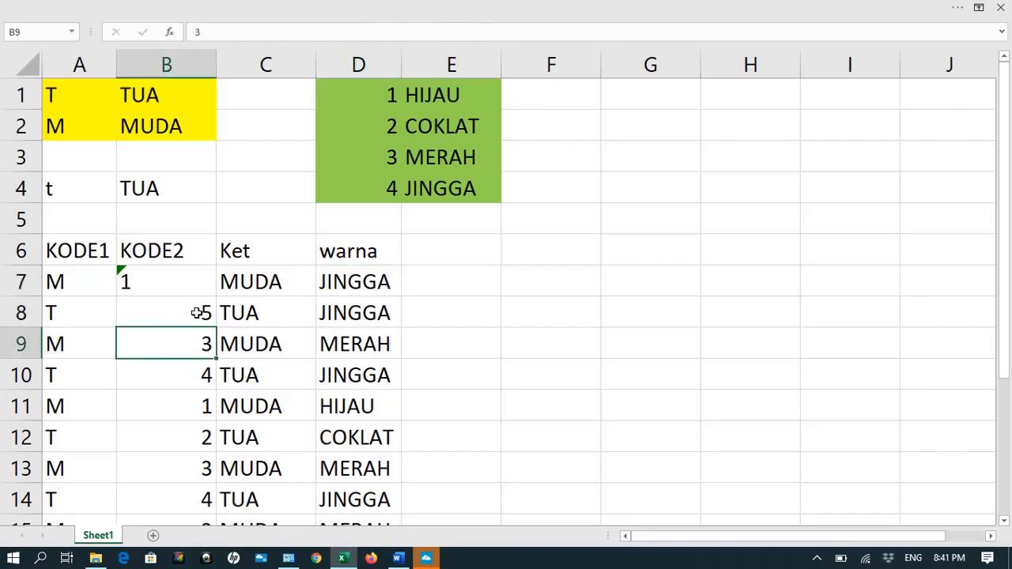
pyautogui.click(201, 313)
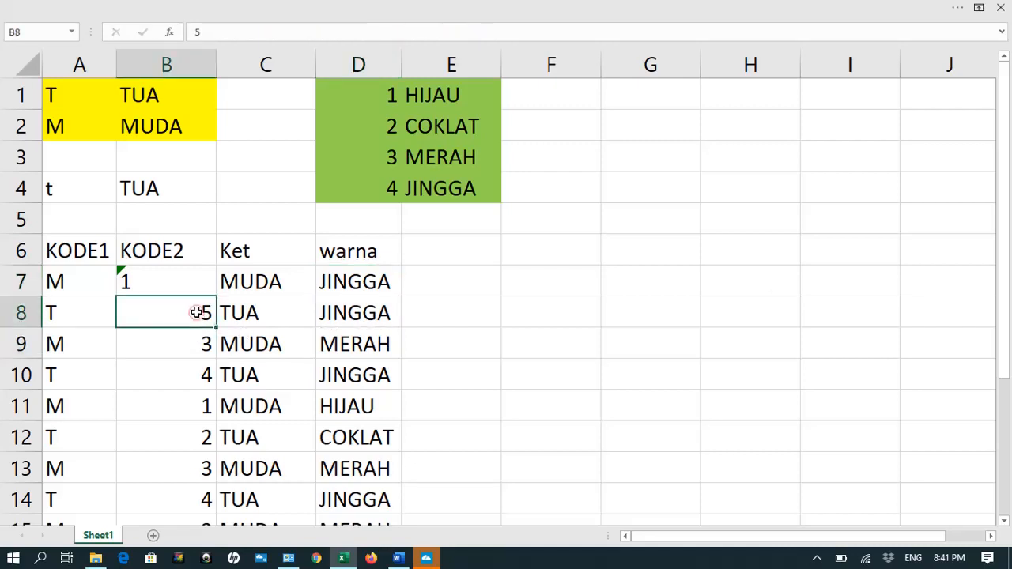
pyautogui.doubleClick(335, 313)
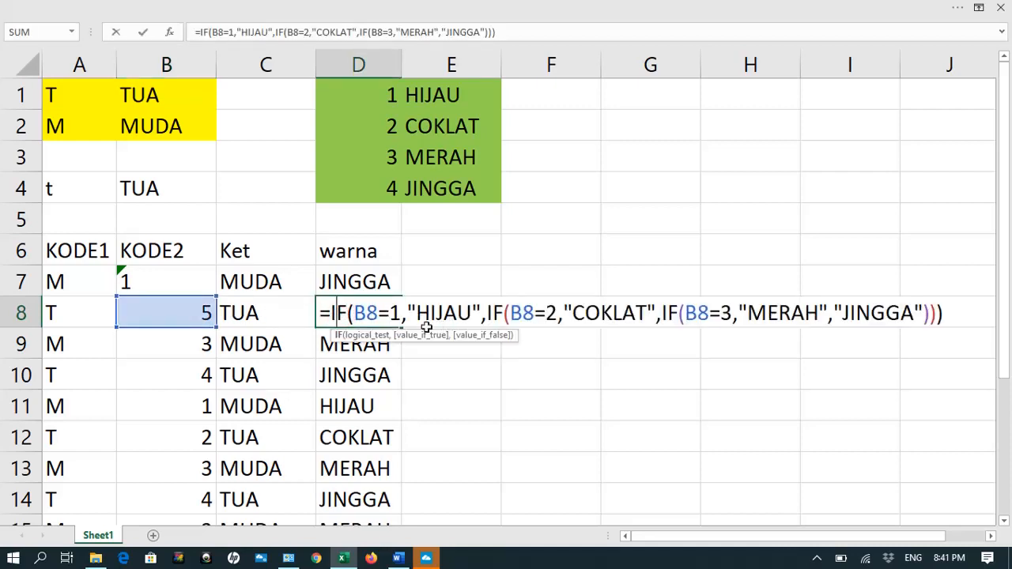
pyautogui.press('Escape')
# Step: Change the first logical test in D7's formula to compare B7 with the text "1"
pyautogui.click(354, 280)
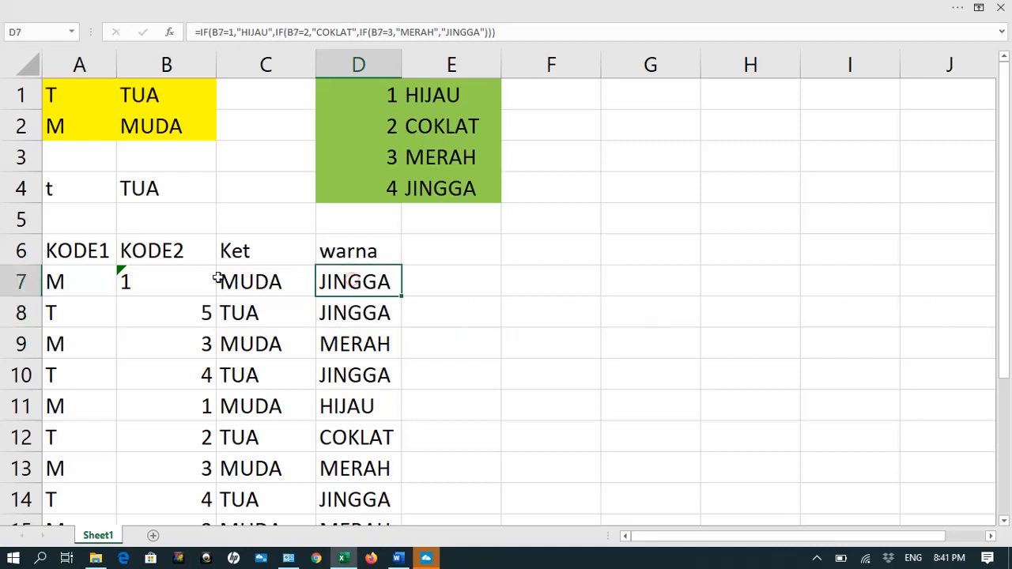
pyautogui.click(142, 276)
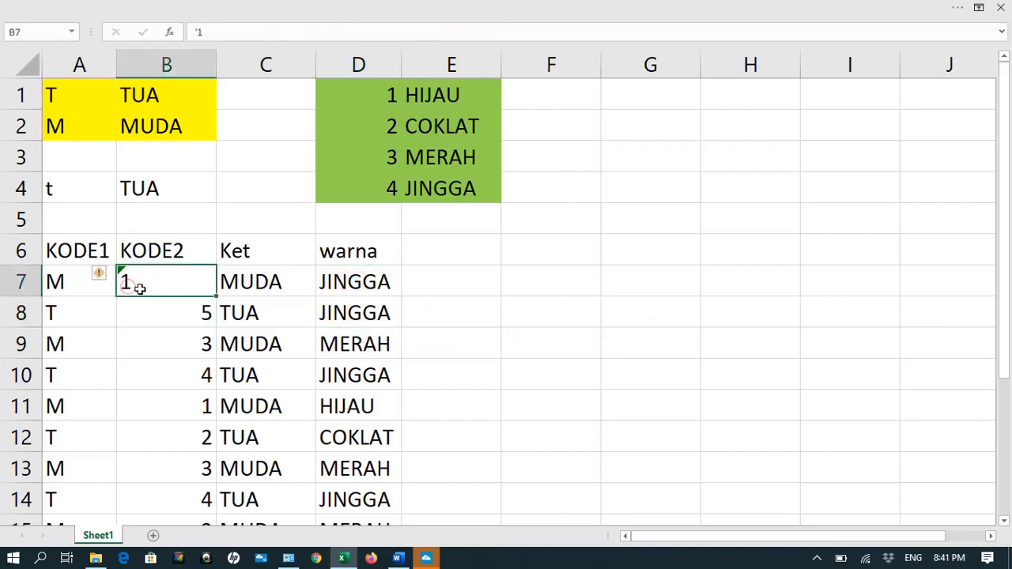
pyautogui.doubleClick(350, 286)
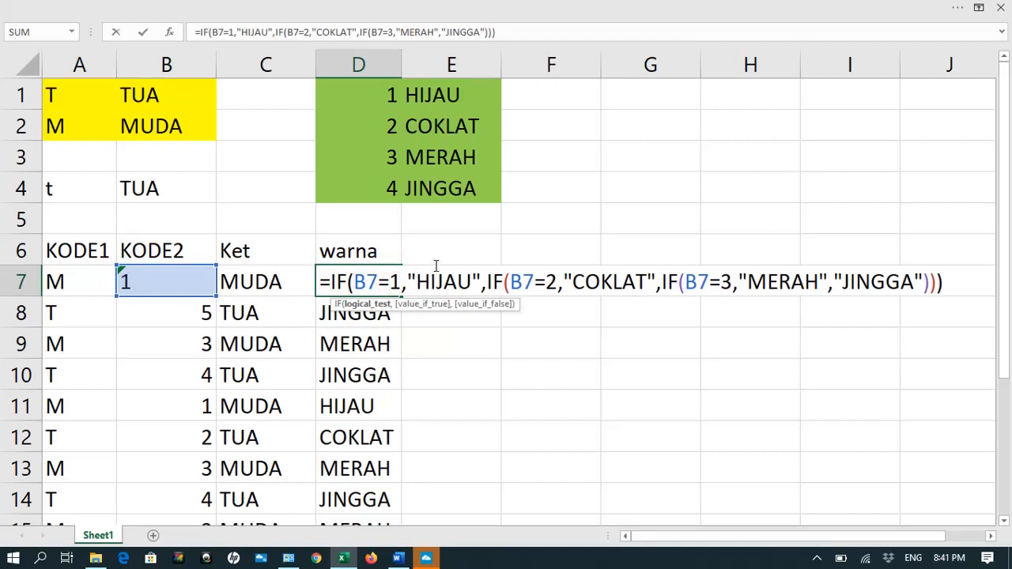
pyautogui.write('"')
pyautogui.press('Right')
pyautogui.write('"')
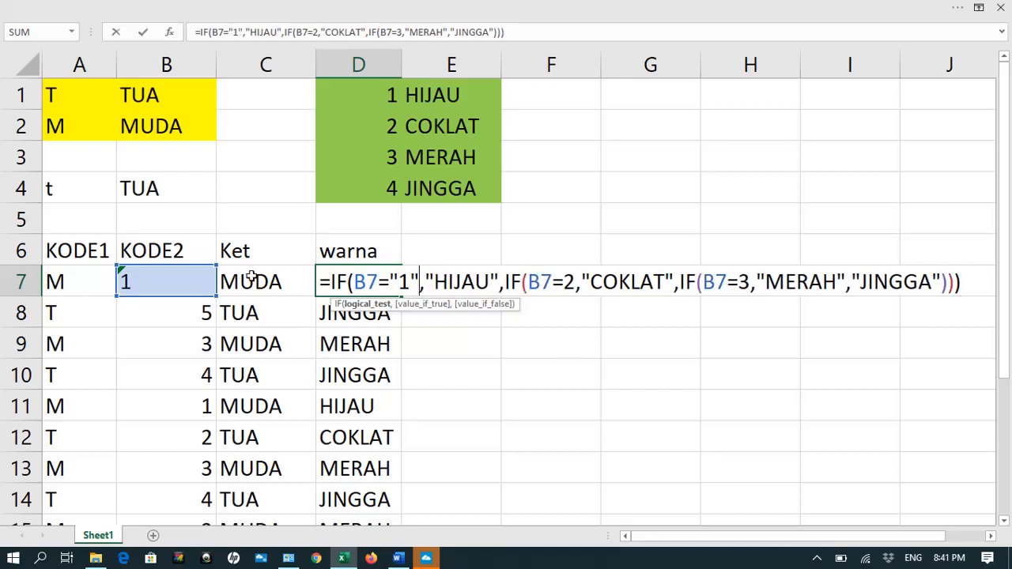
pyautogui.press('Return')
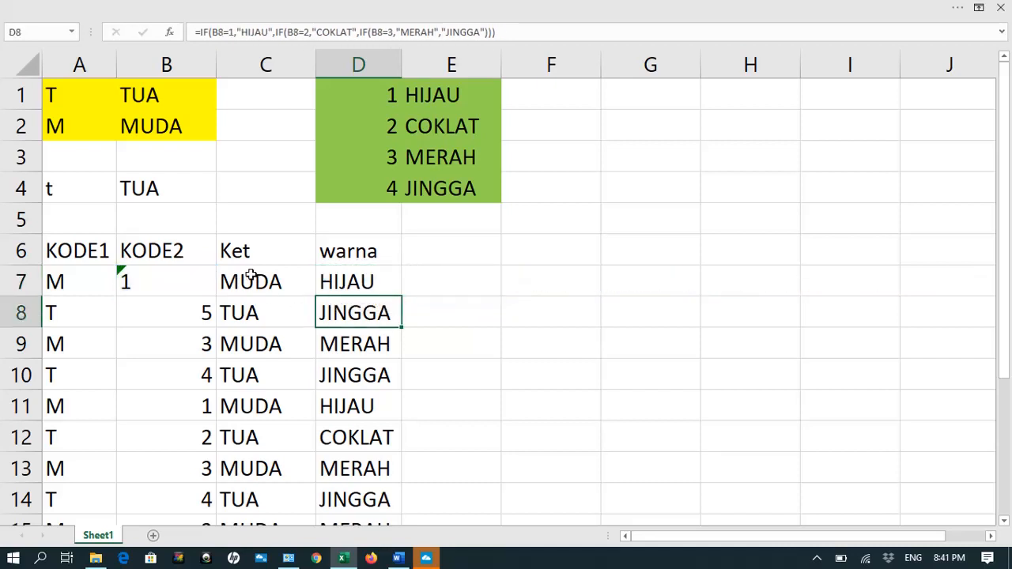
# Step: Undo the text comparison in D7 and the test changes to B8 and B7
pyautogui.click(354, 282)
pyautogui.hotkey('ctrl', 'z')
pyautogui.hotkey('ctrl', 'z')
pyautogui.hotkey('ctrl', 'z')
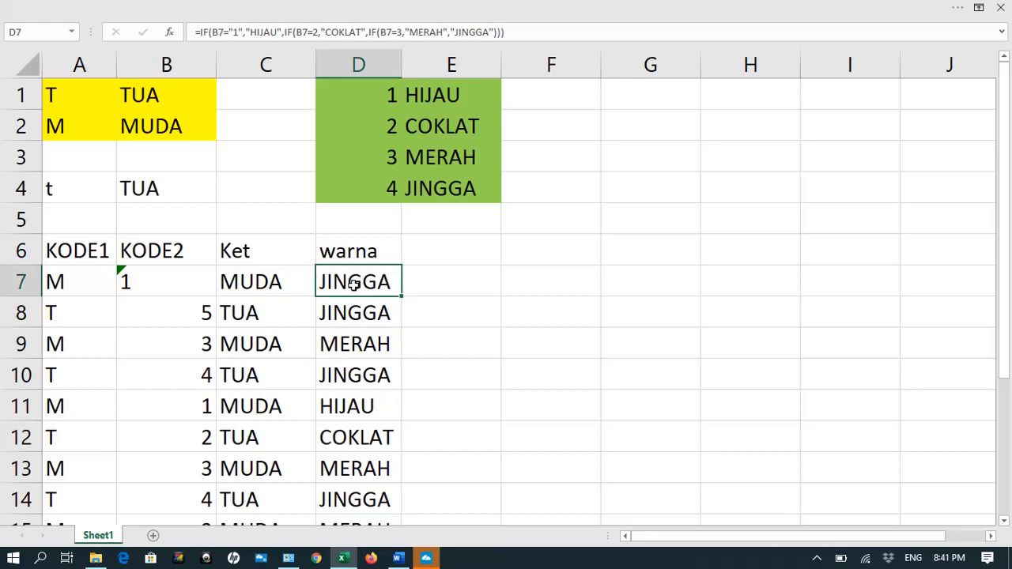
pyautogui.click(357, 297)
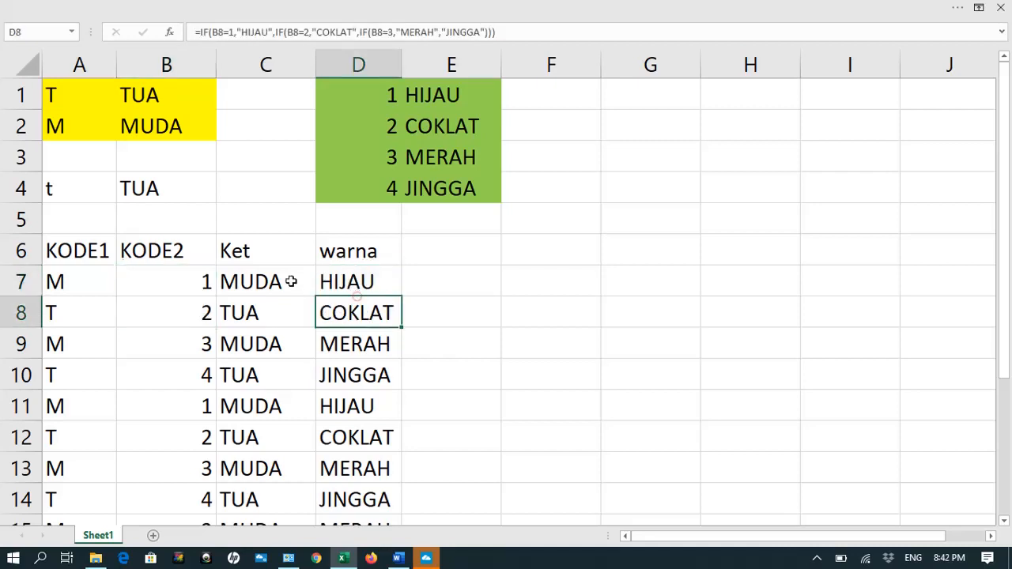
pyautogui.click(289, 273)
pyautogui.moveTo(289, 273); pyautogui.dragTo(289, 384)
pyautogui.click(418, 318)
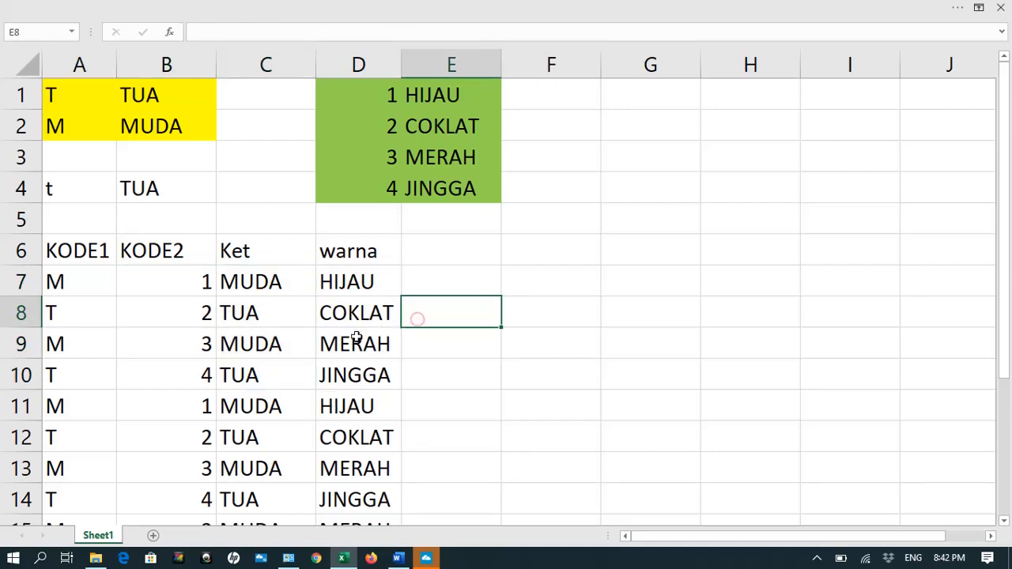
pyautogui.scroll(-3, 307, 408)
pyautogui.scroll(3, 307, 408)
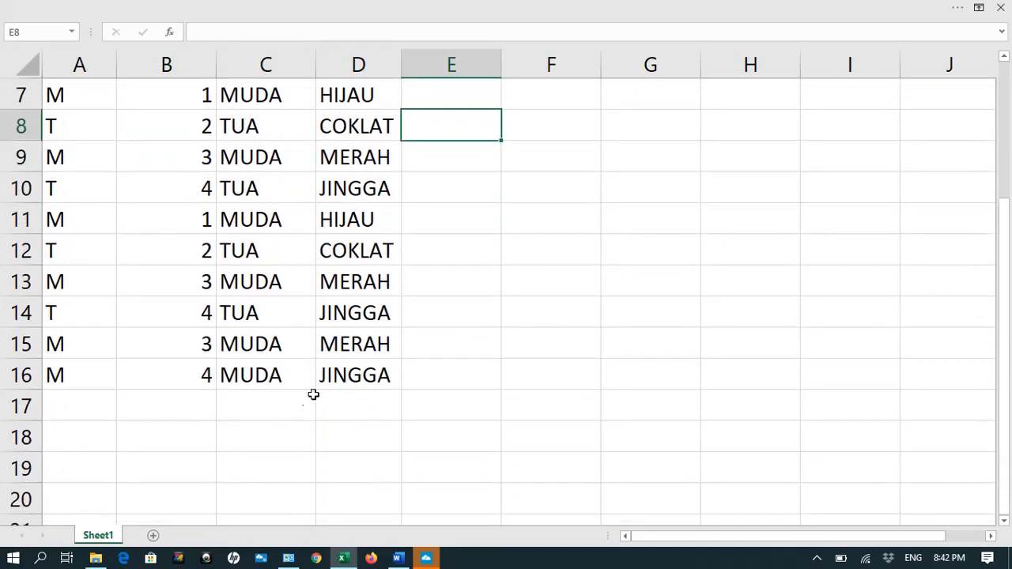